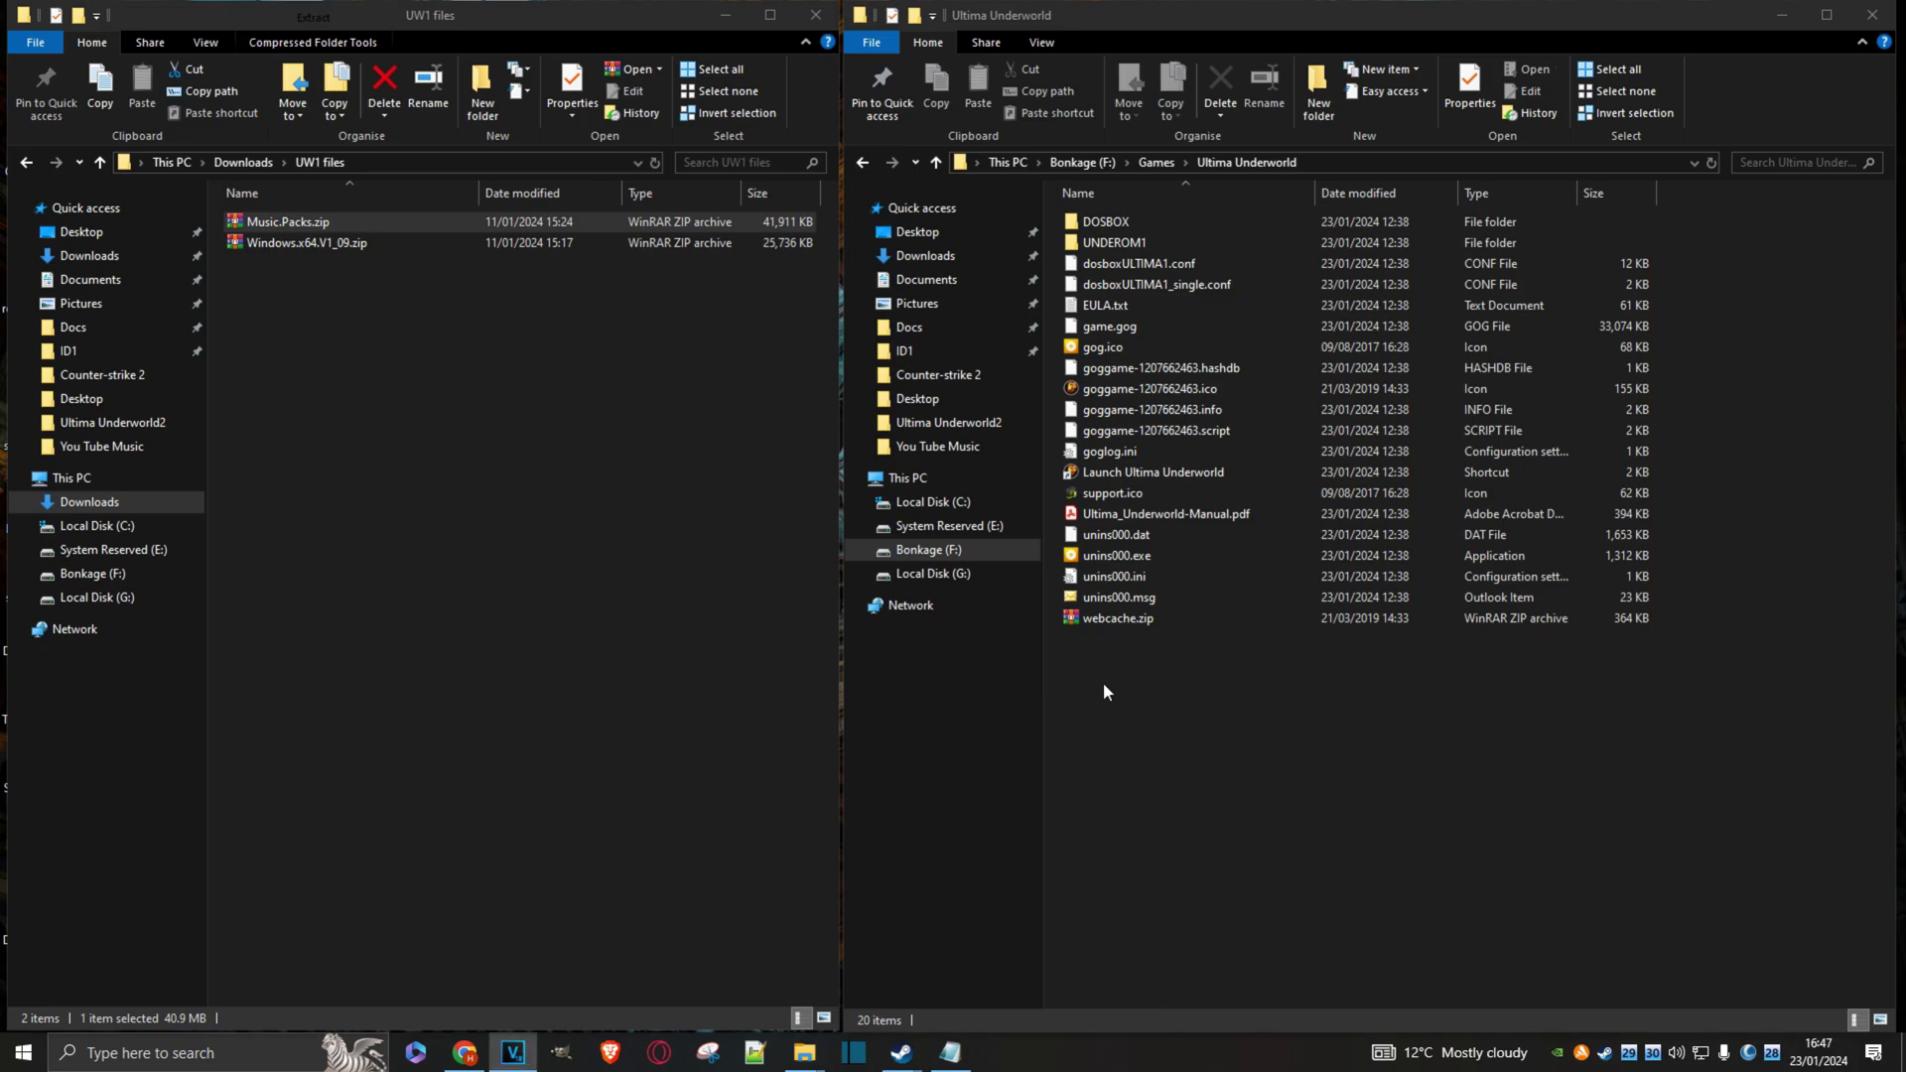
- Create a new folder named UW1 in the Ultima Underworld game folder
{"action": "right_click", "coordinate": [1104, 682]}
{"action": "mouse_move", "coordinate": [1249, 963]}
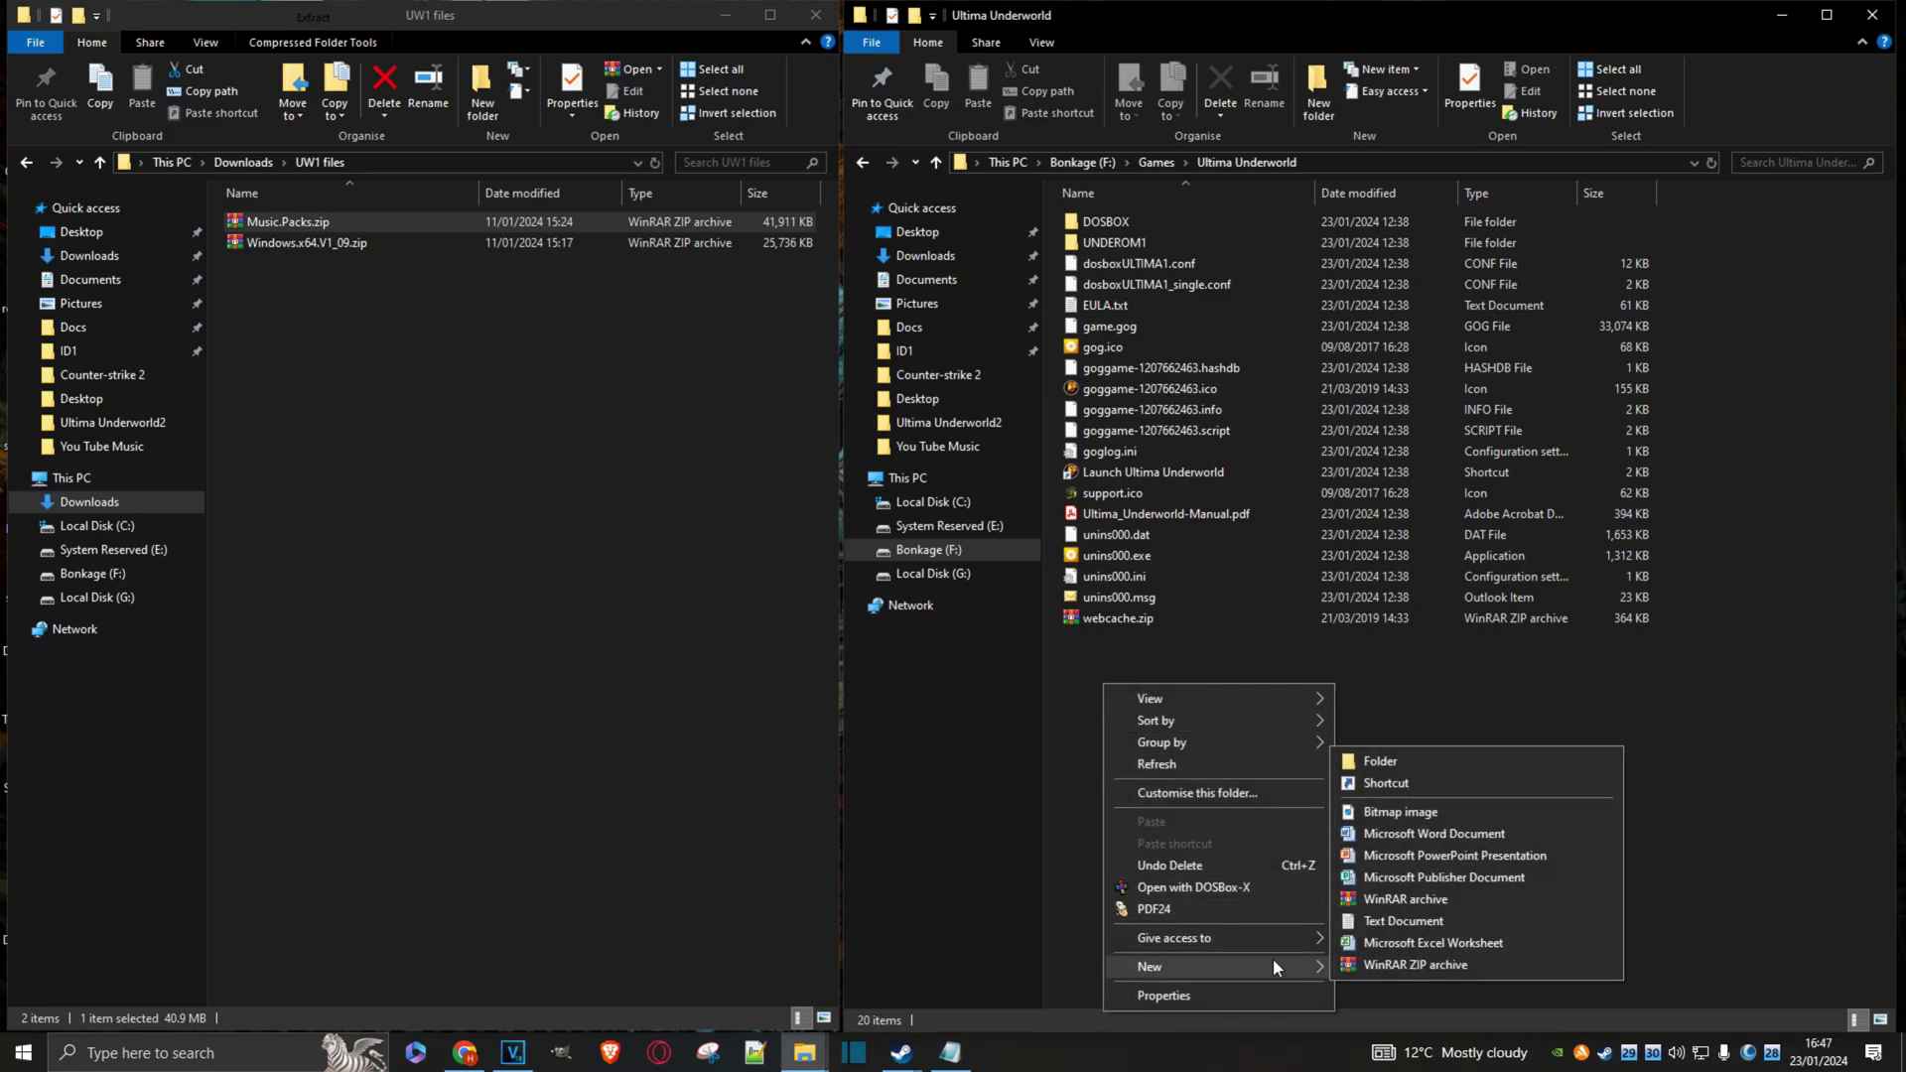
{"action": "left_click", "coordinate": [1390, 760]}
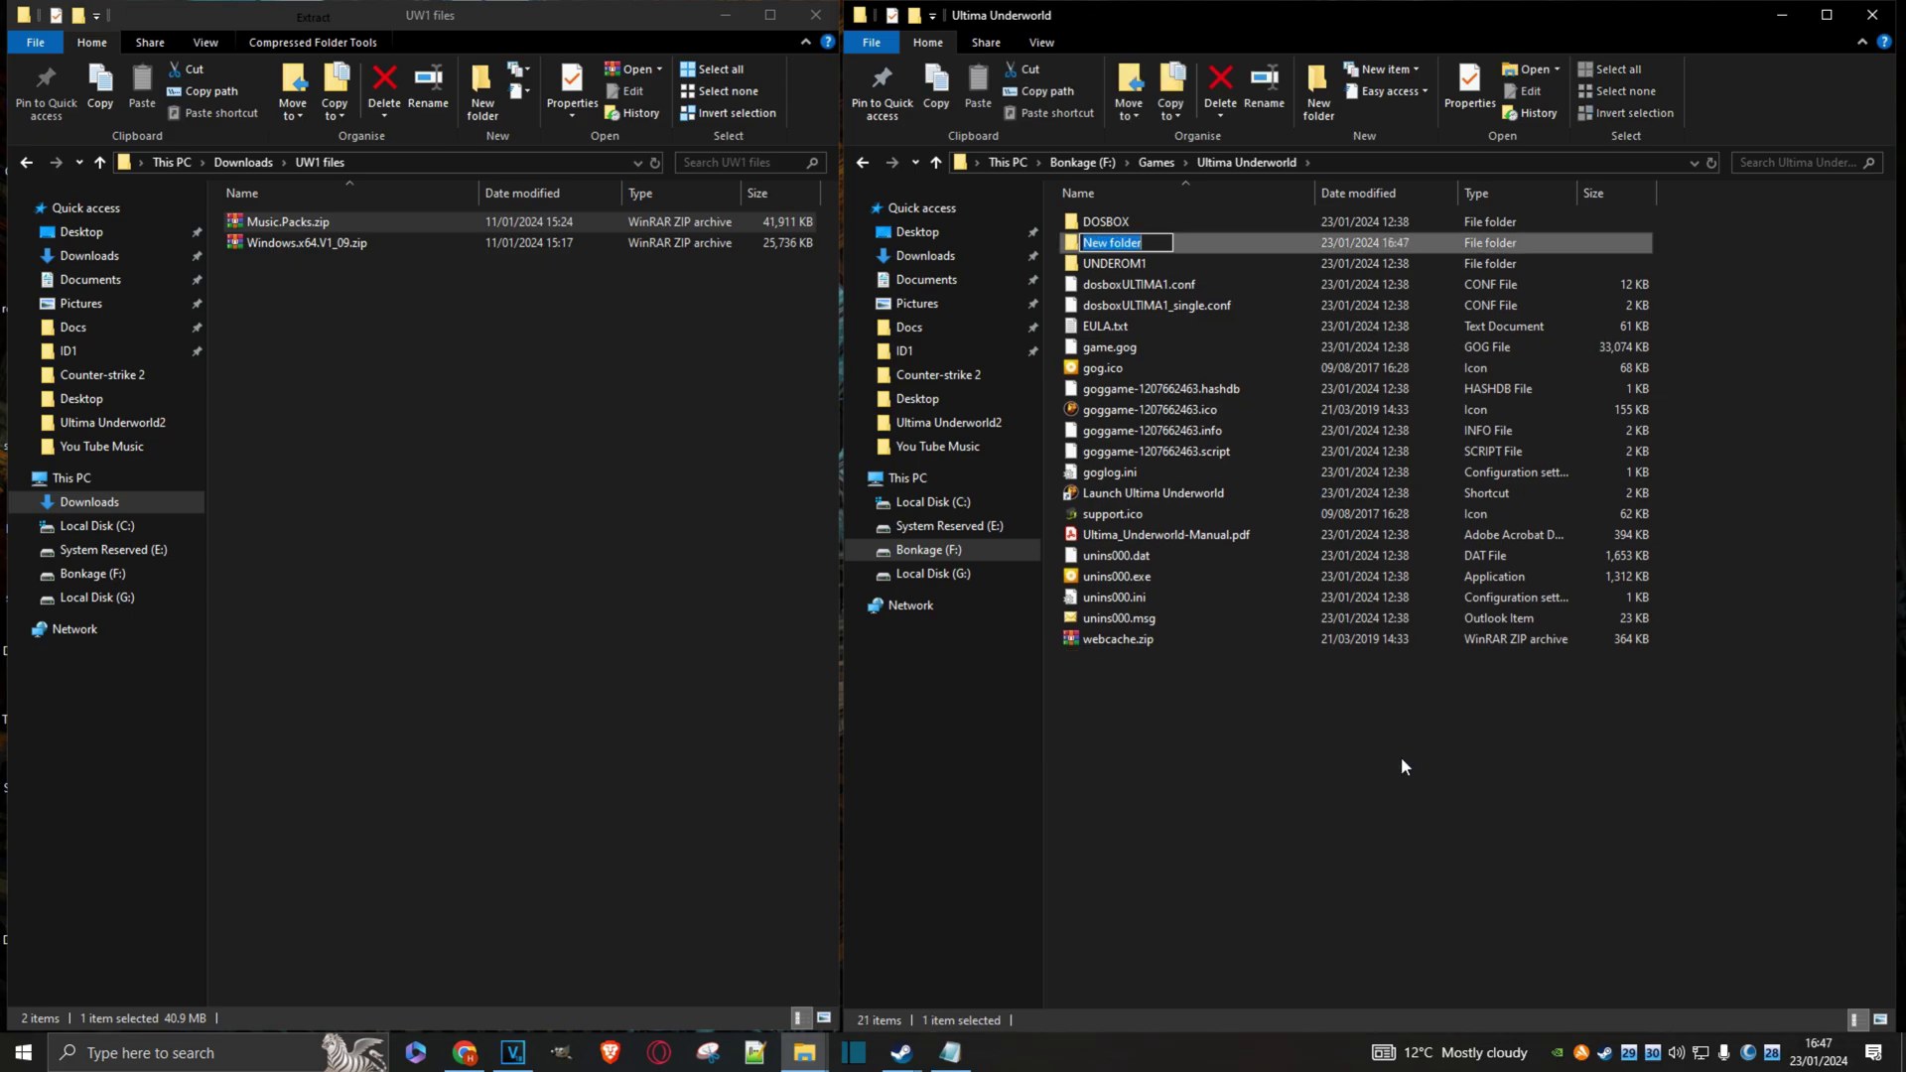
{"action": "type", "text": "UW1"}
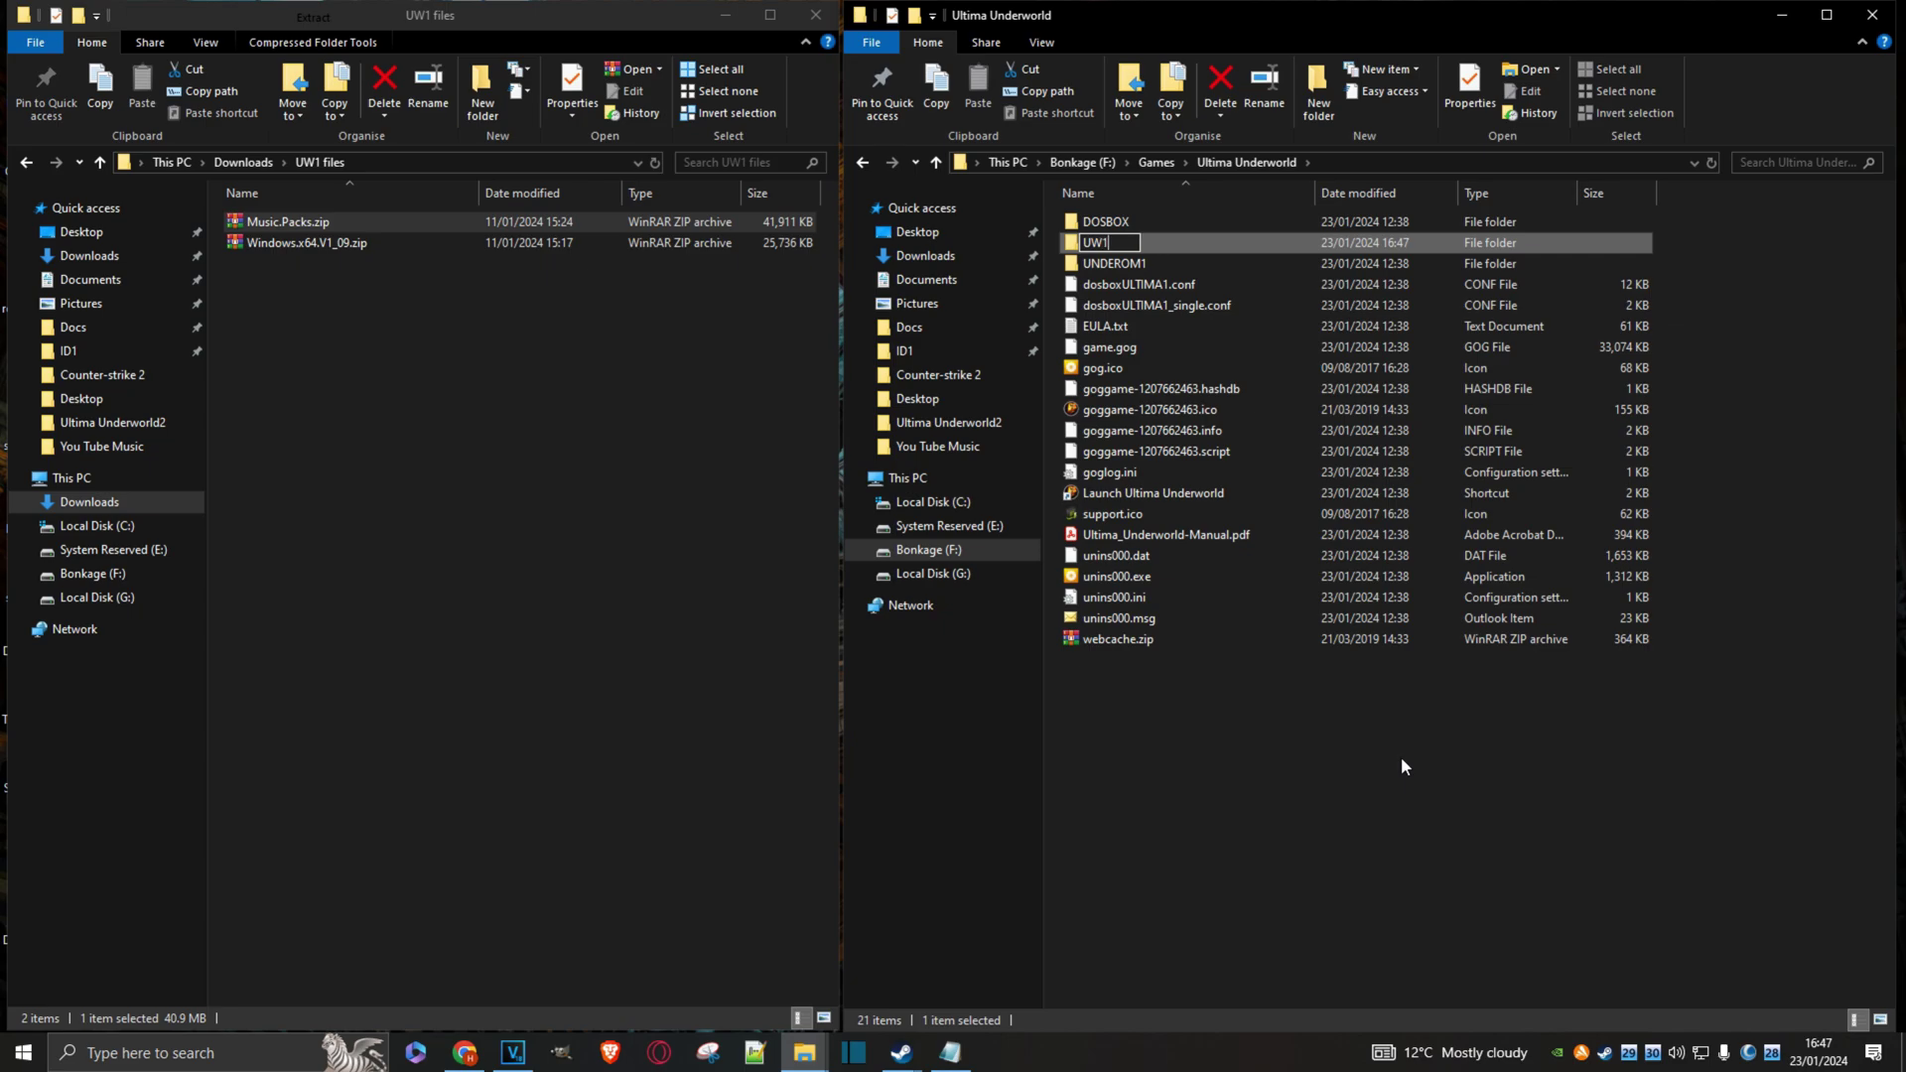
{"action": "right_click", "coordinate": [1211, 760]}
{"action": "left_click", "coordinate": [1205, 760]}
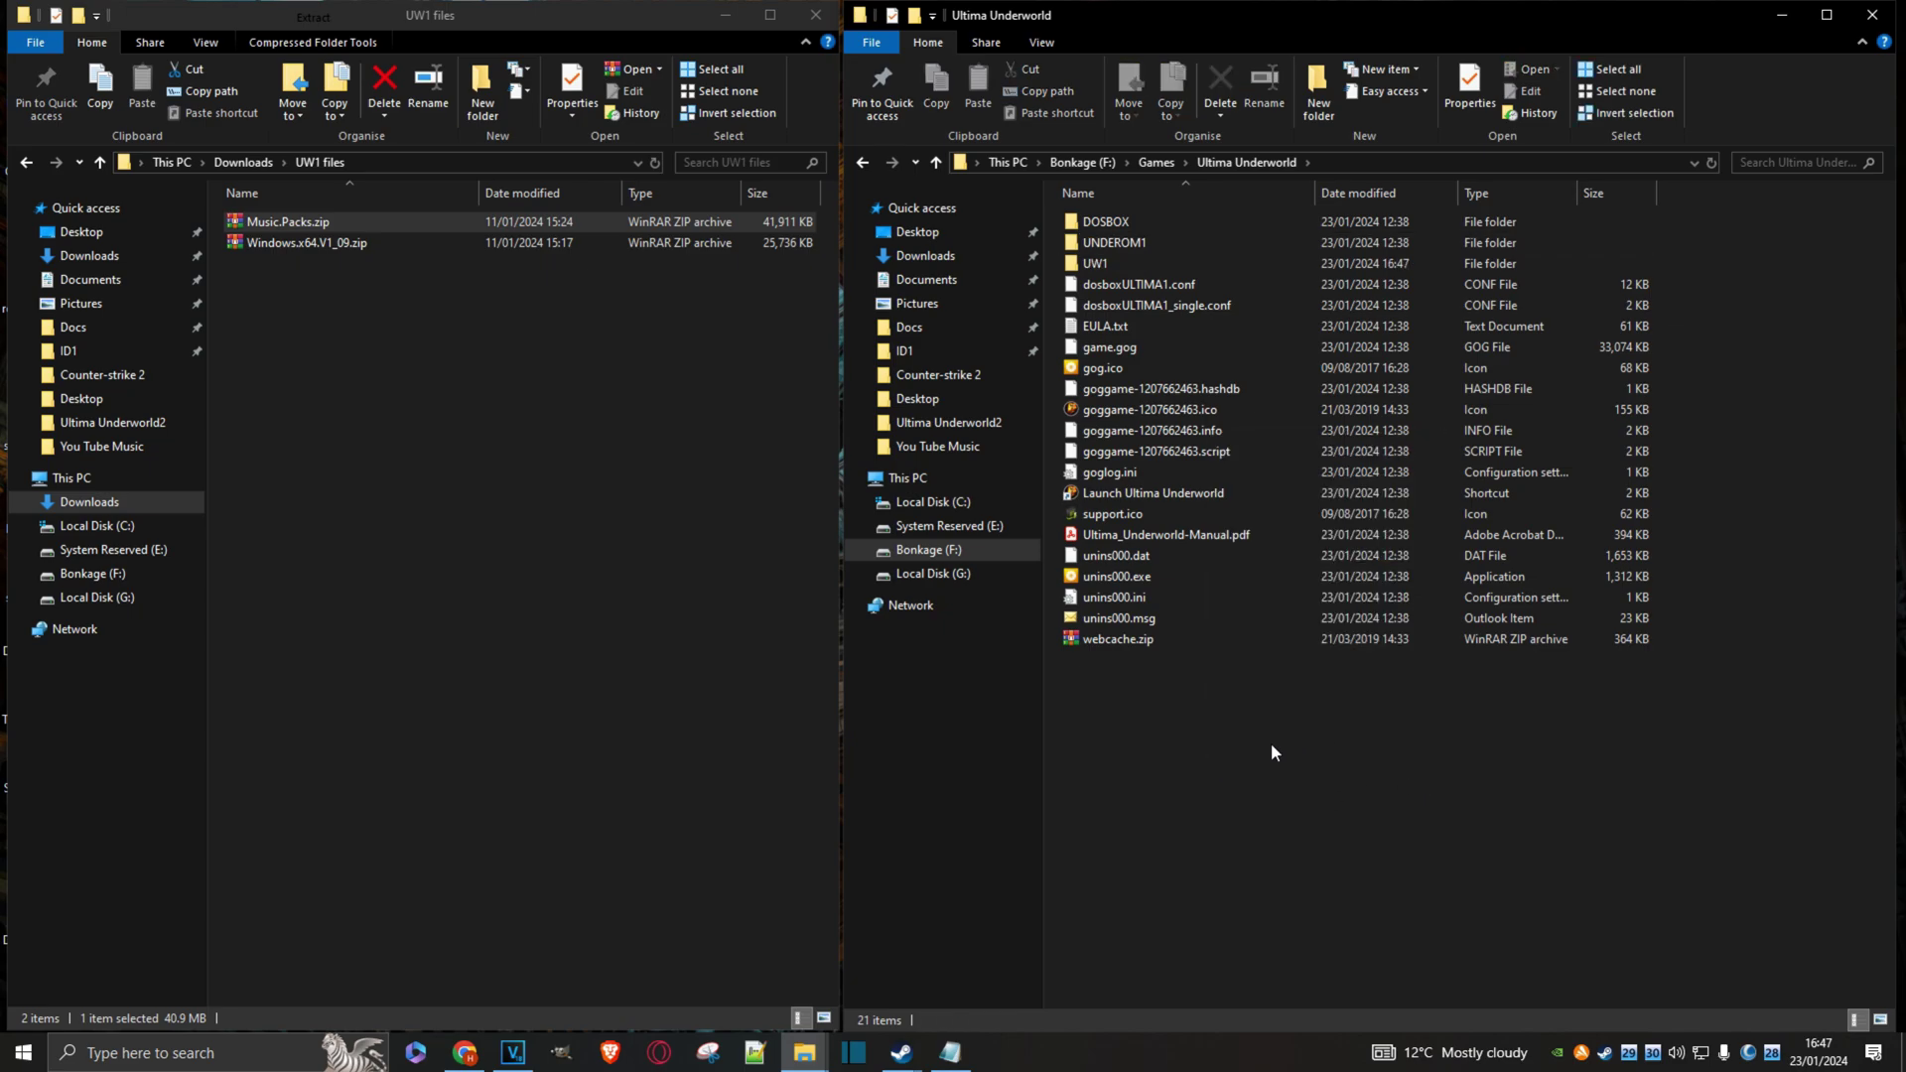
- Create a second new folder named UW EXPORTER
{"action": "right_click", "coordinate": [1220, 749]}
{"action": "mouse_move", "coordinate": [1426, 703]}
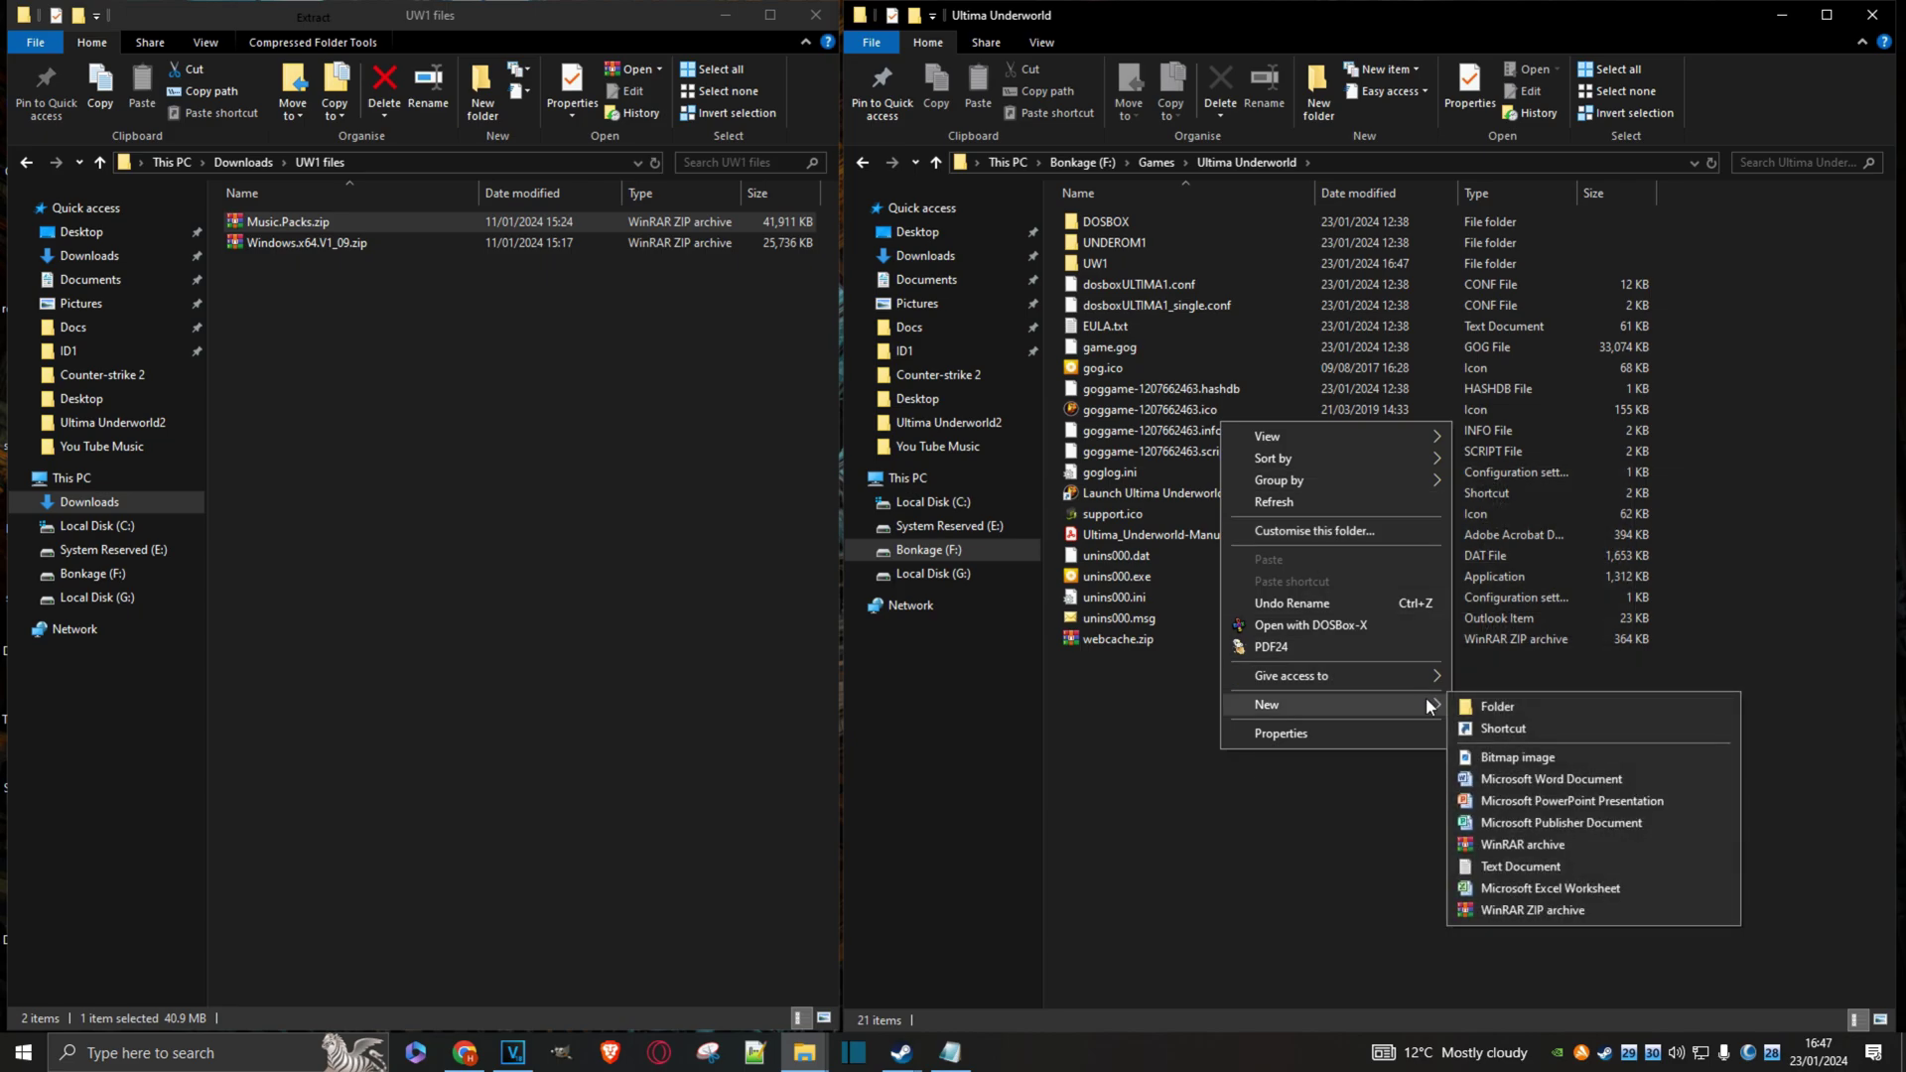
{"action": "left_click", "coordinate": [1489, 706]}
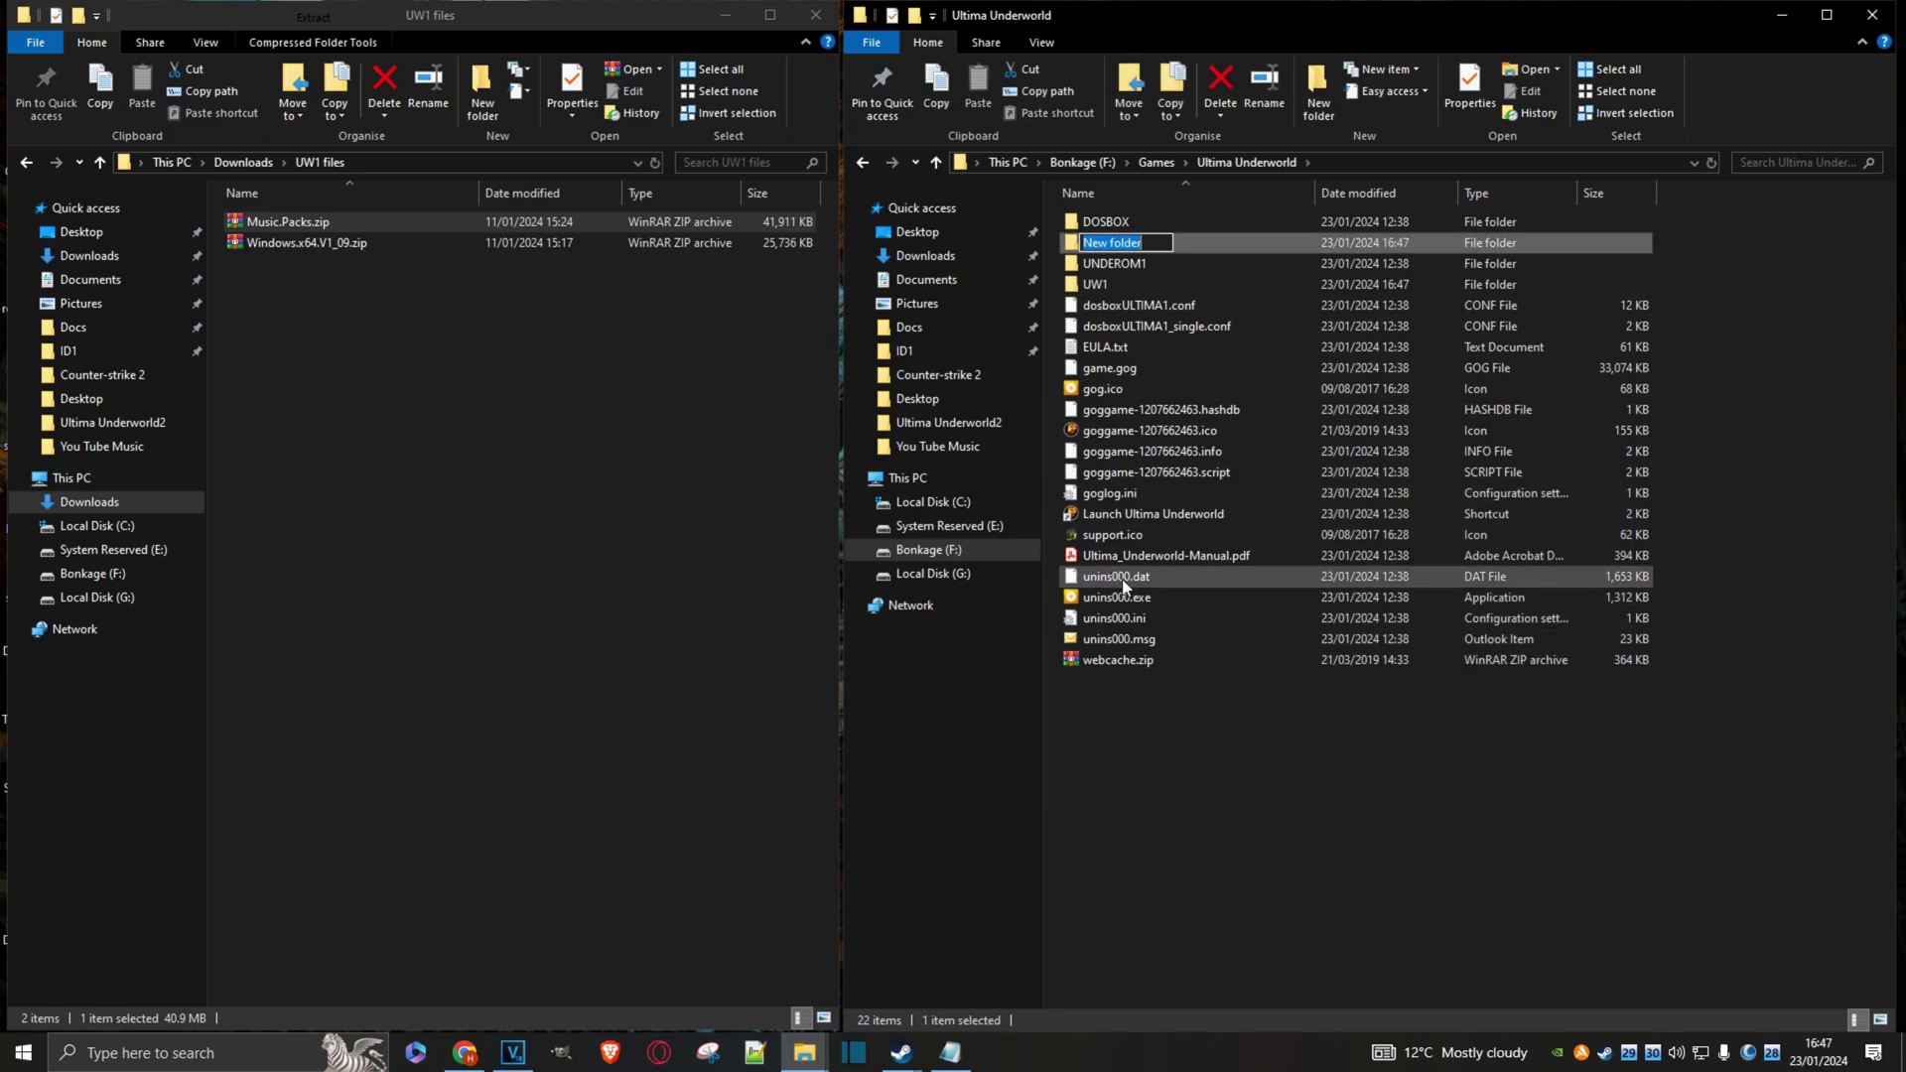
{"action": "type", "text": "UW EXPR"}
{"action": "key", "text": "BackSpace"}
{"action": "type", "text": "ORTER"}
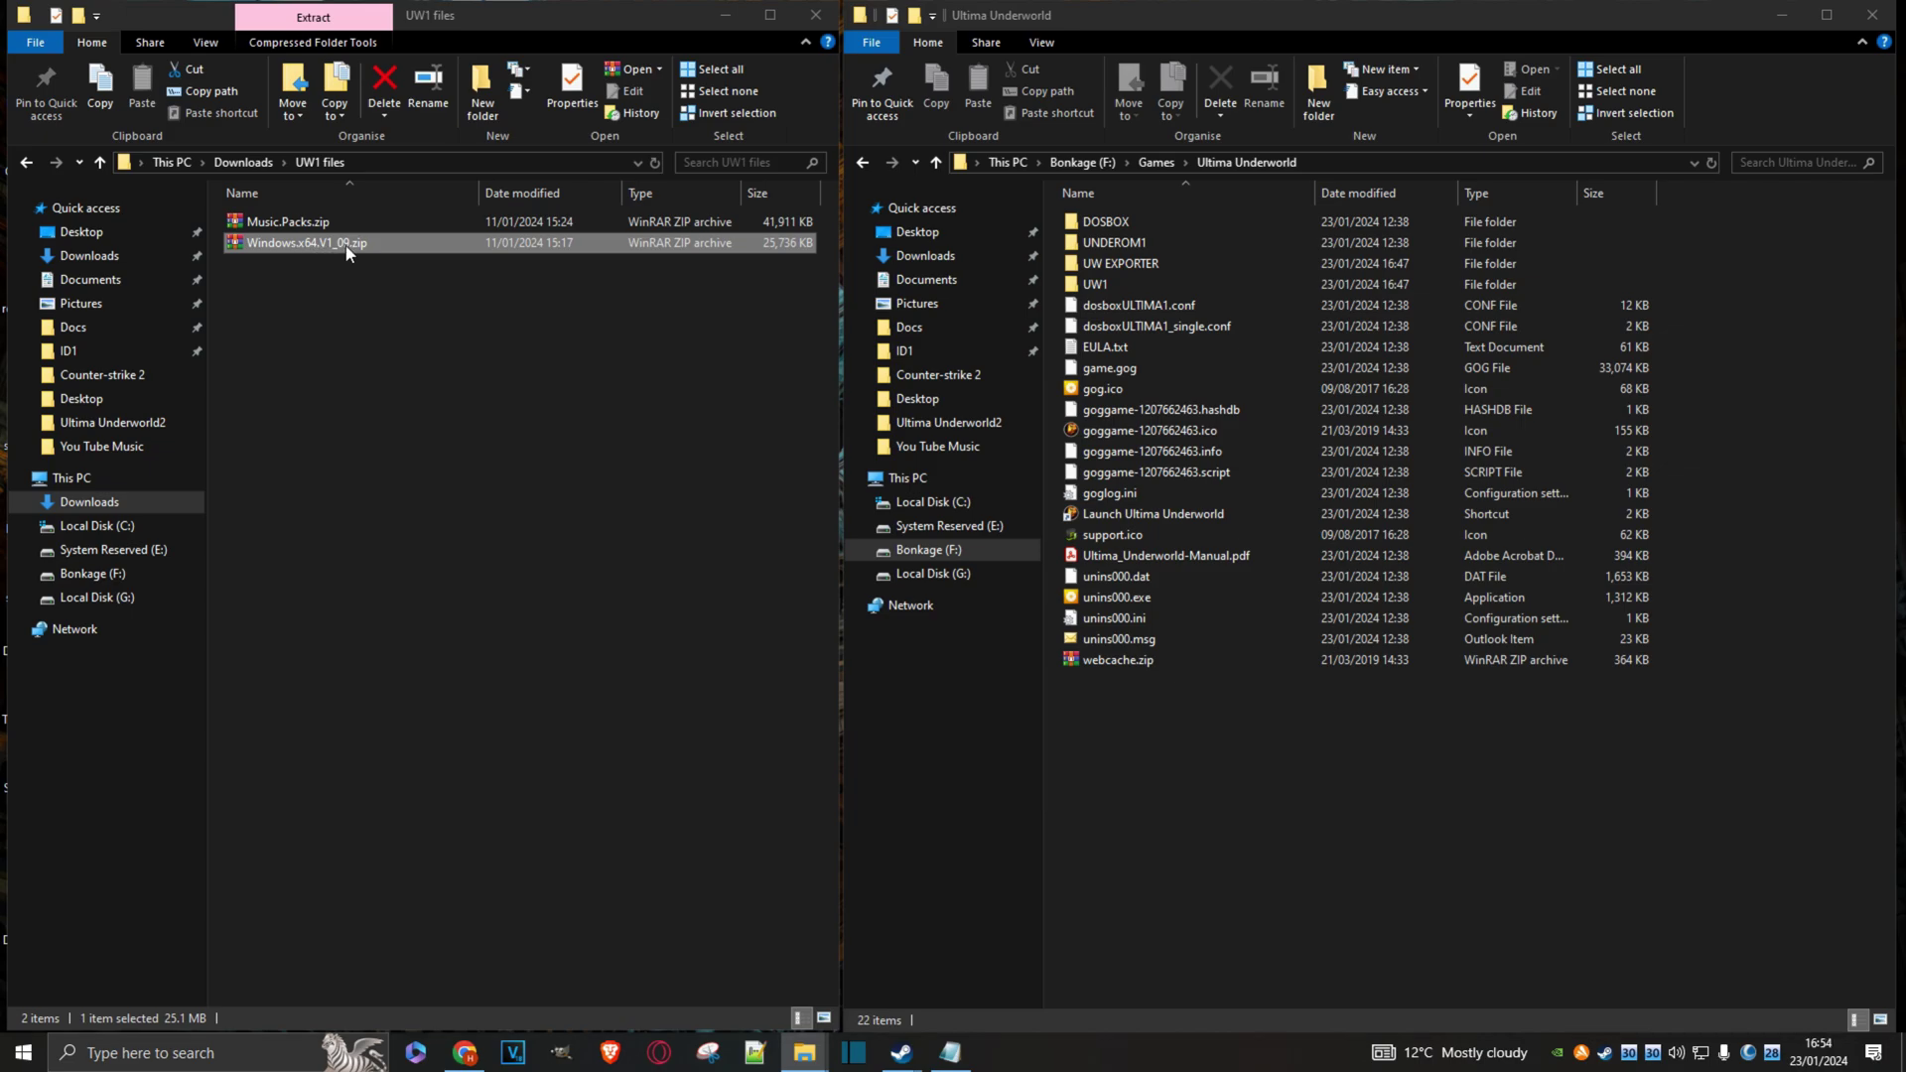
- Extract every entry of Windows.x64.V1_09.zip into UW EXPORTER, then close the archive window
{"action": "double_click", "coordinate": [294, 241]}
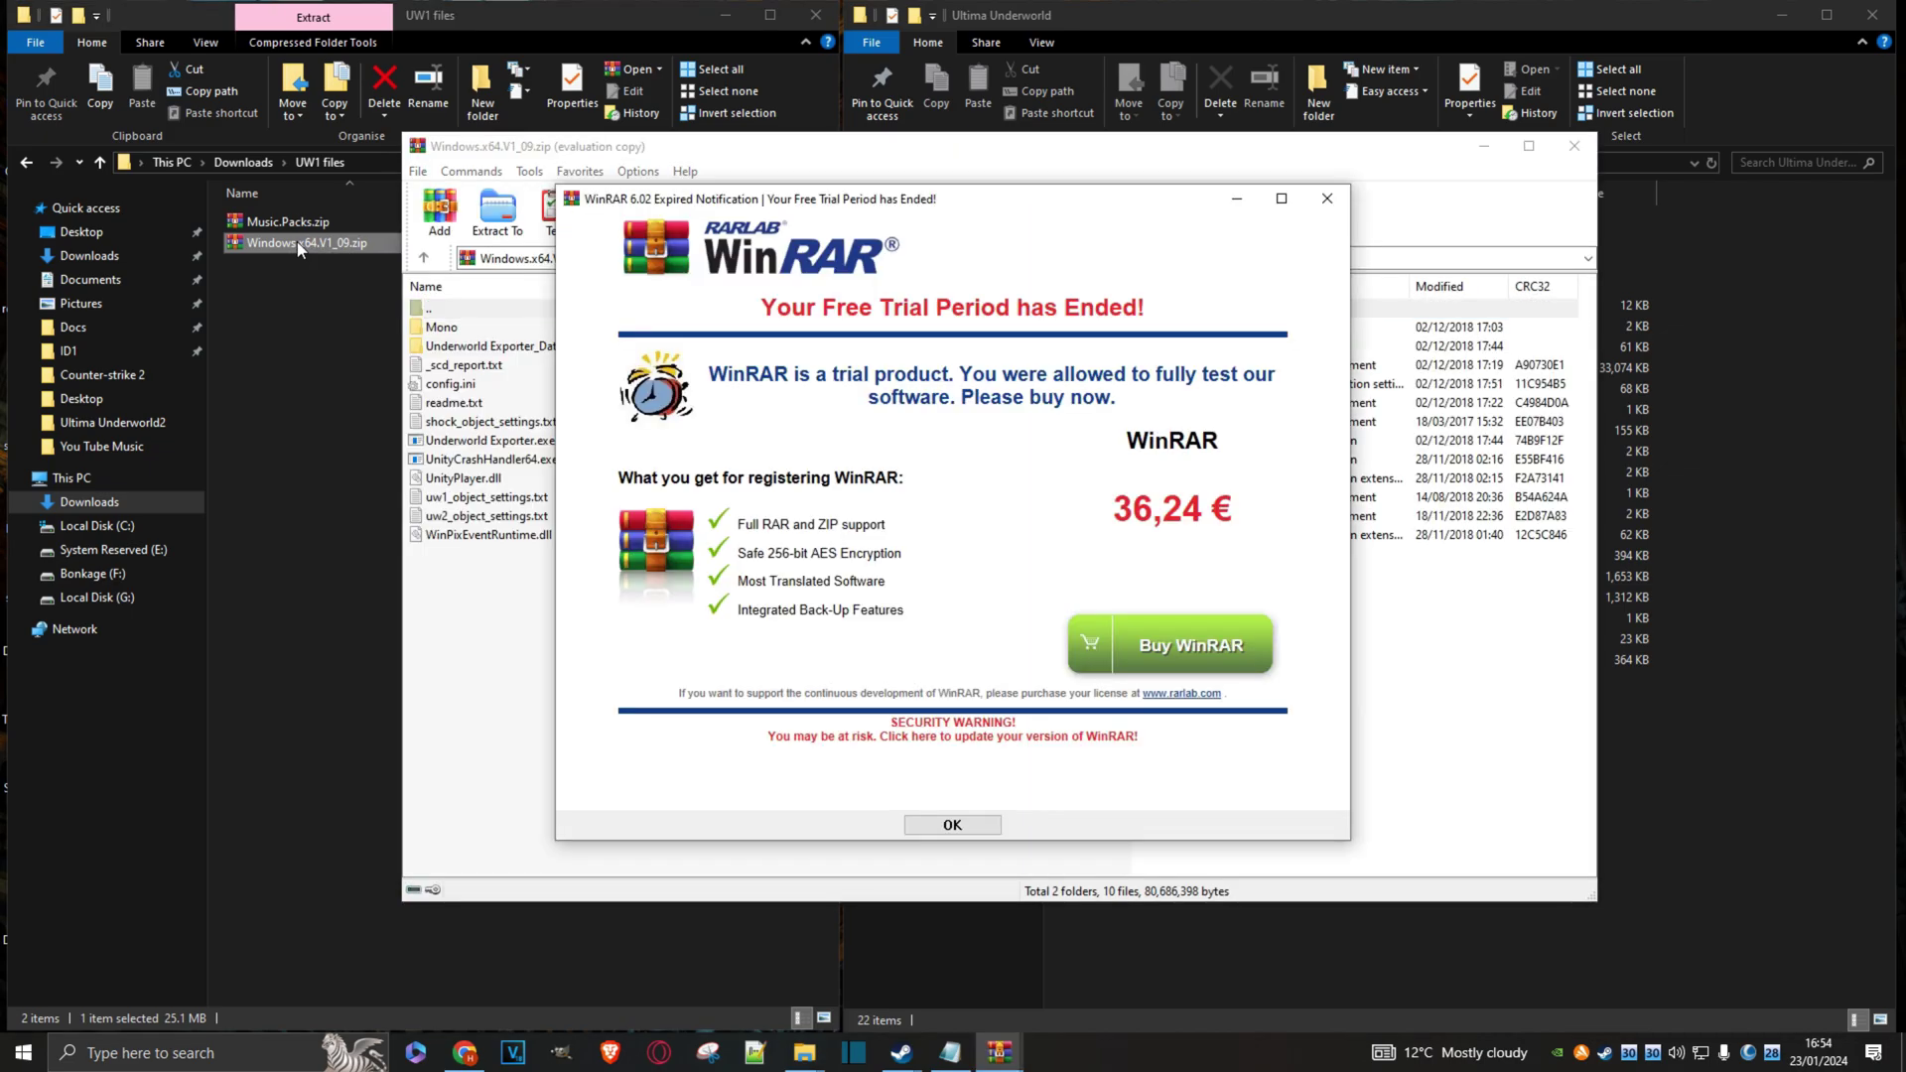
{"action": "left_click", "coordinate": [1327, 198]}
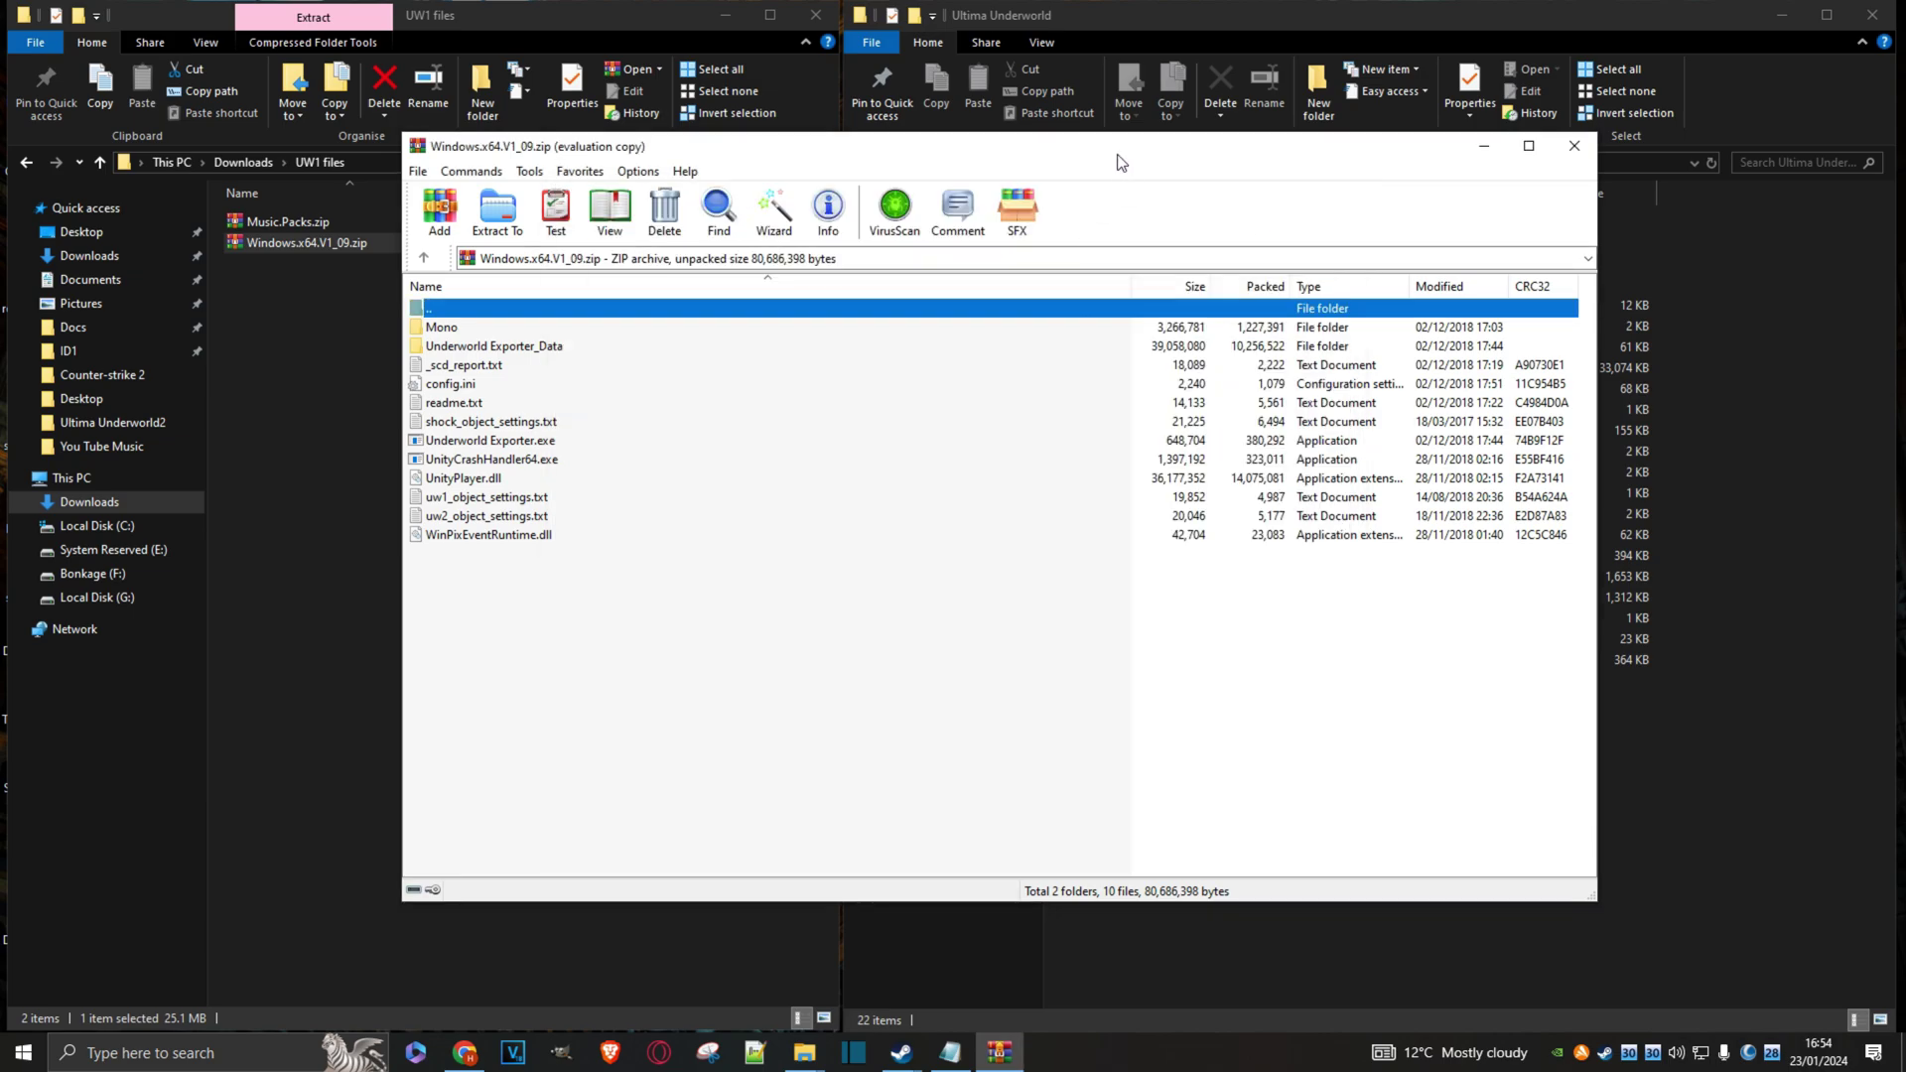
{"action": "left_click_drag", "start_coordinate": [1118, 152], "coordinate": [1086, 511]}
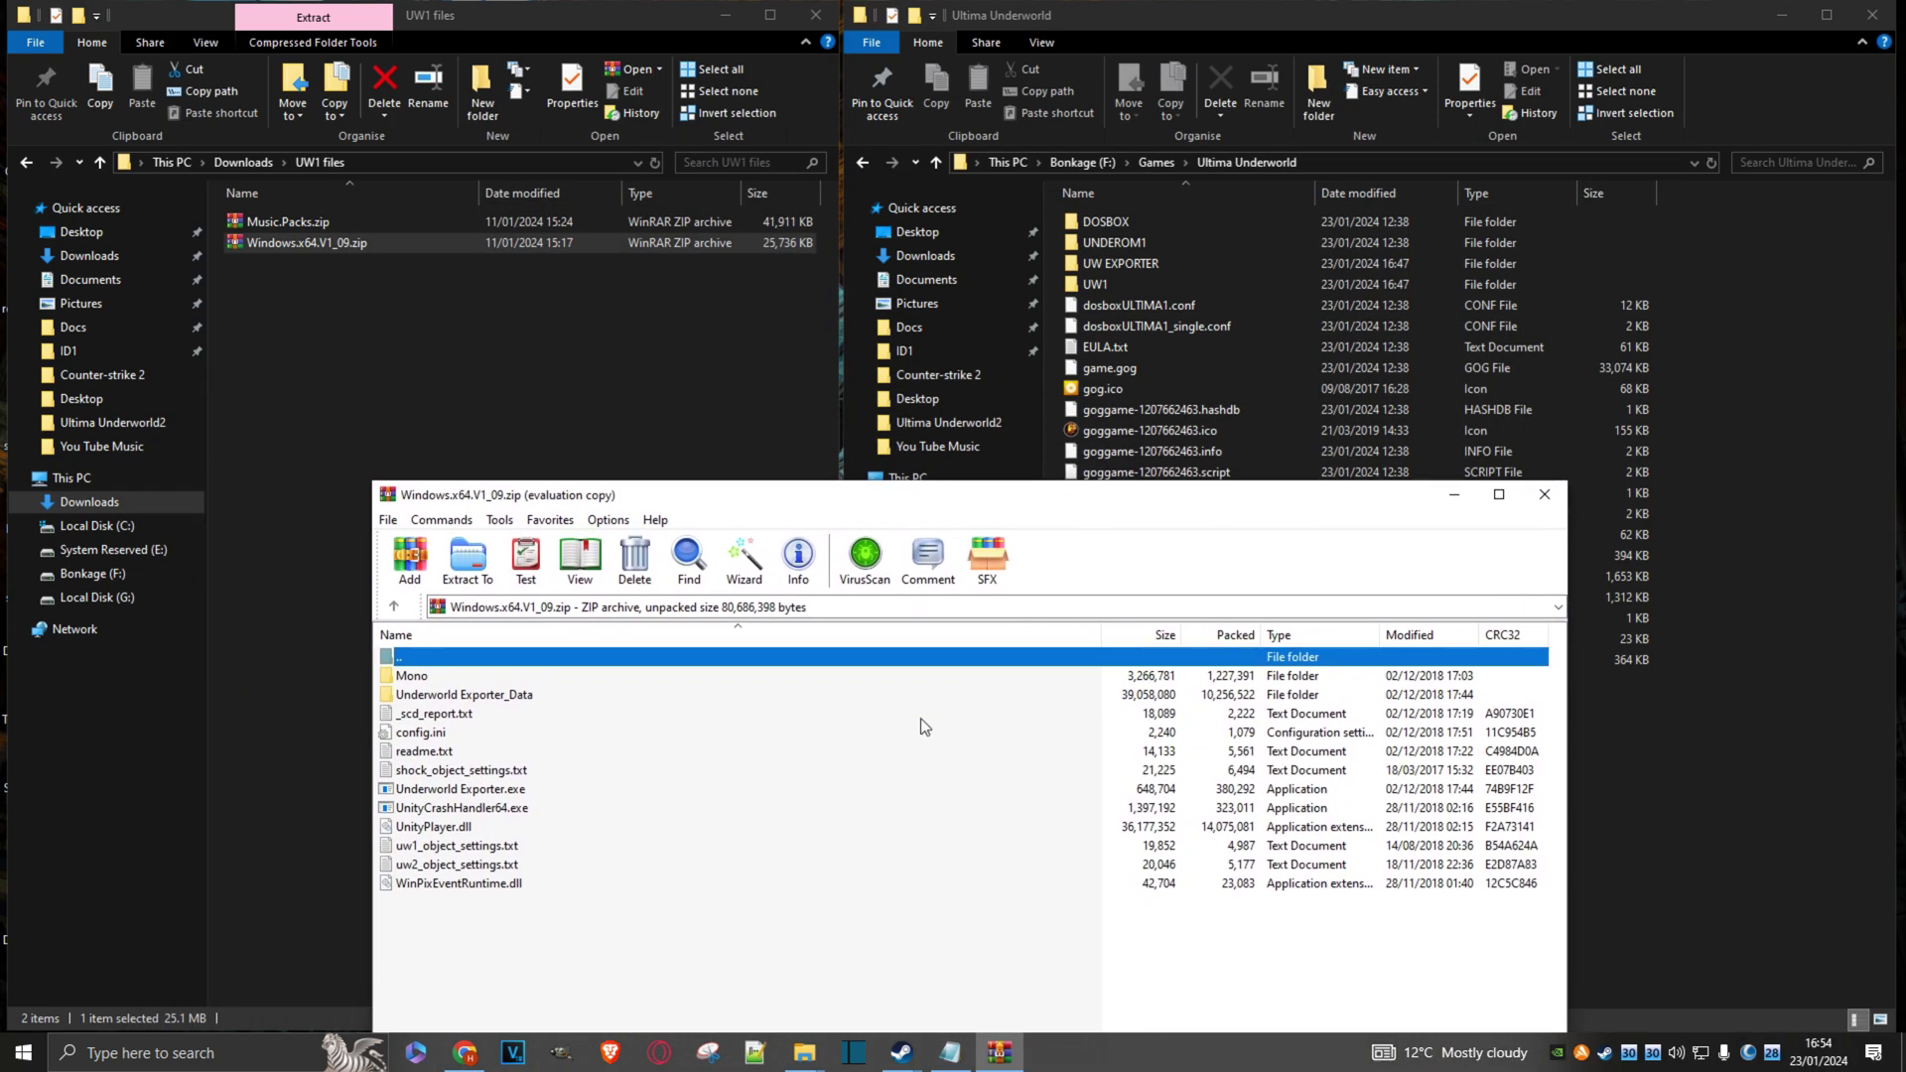
{"action": "left_click_drag", "start_coordinate": [592, 923], "coordinate": [1138, 266]}
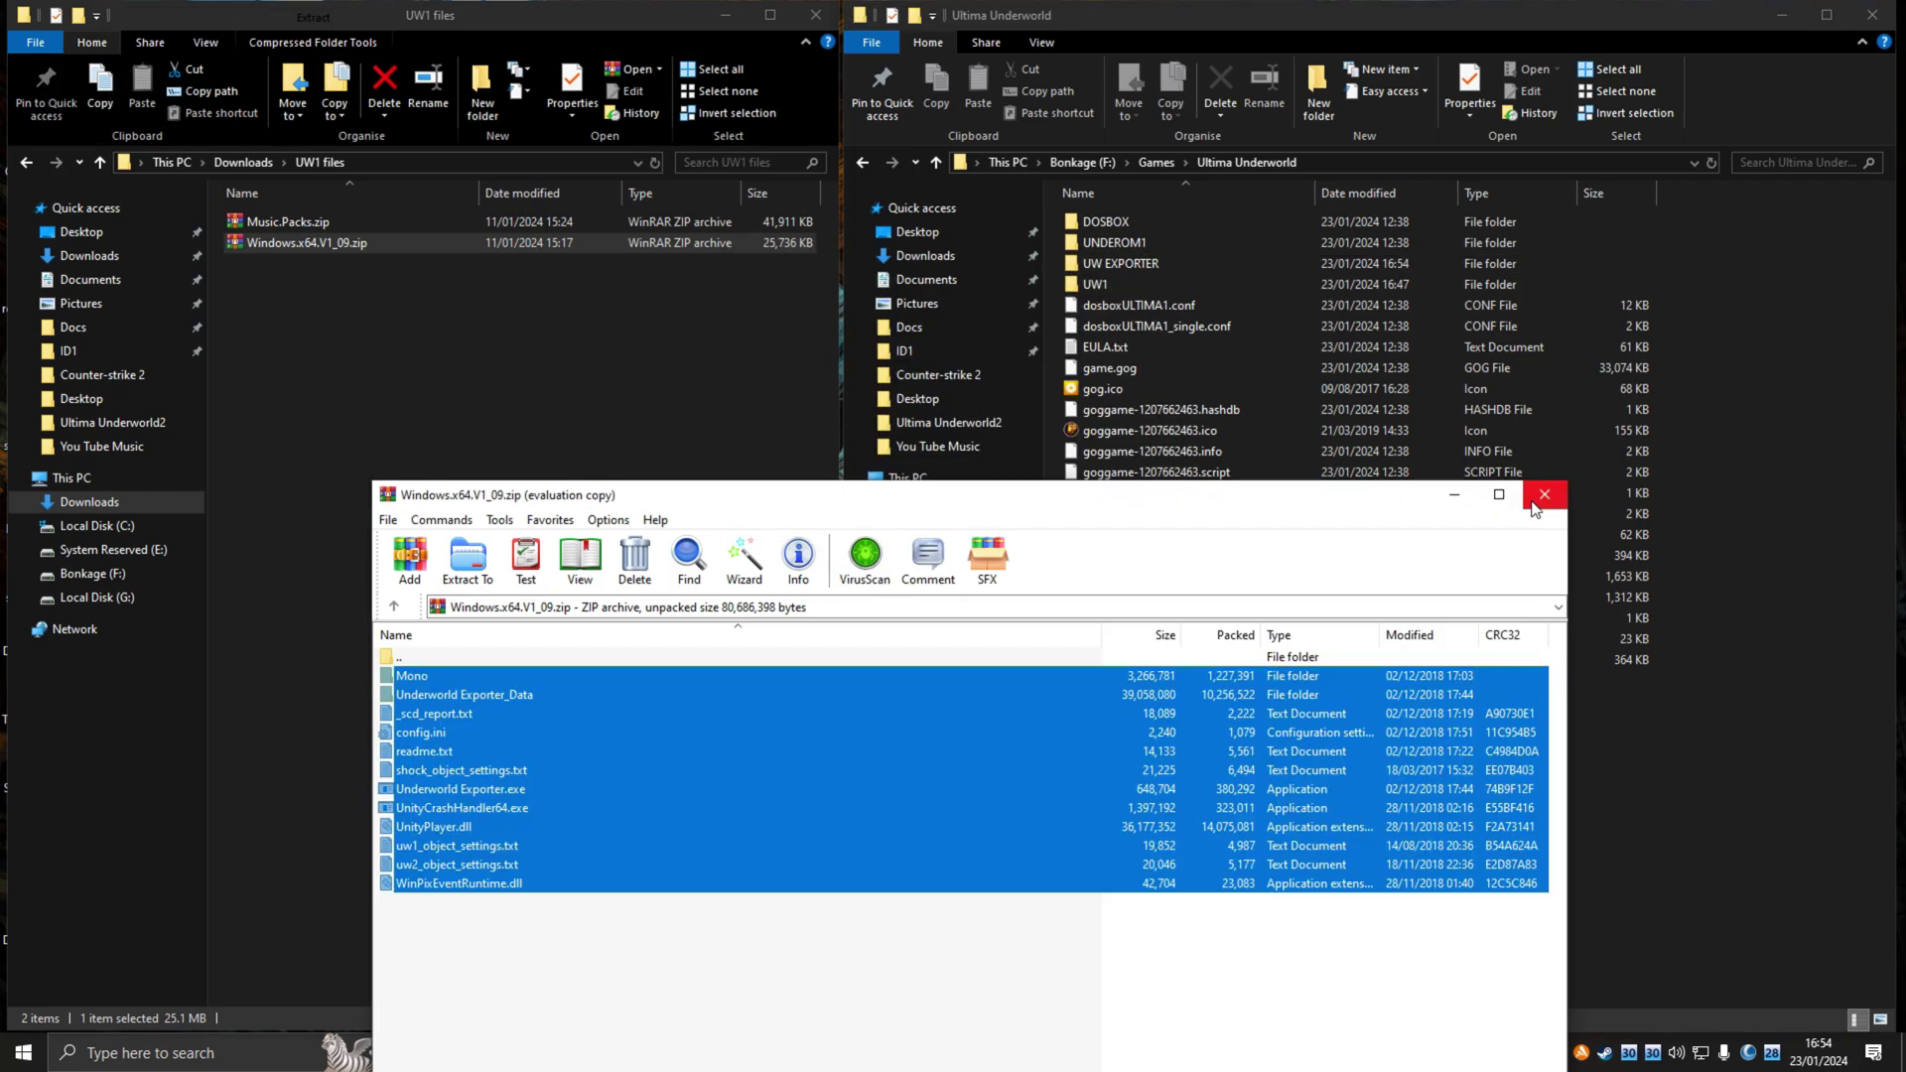
{"action": "left_click", "coordinate": [1544, 495]}
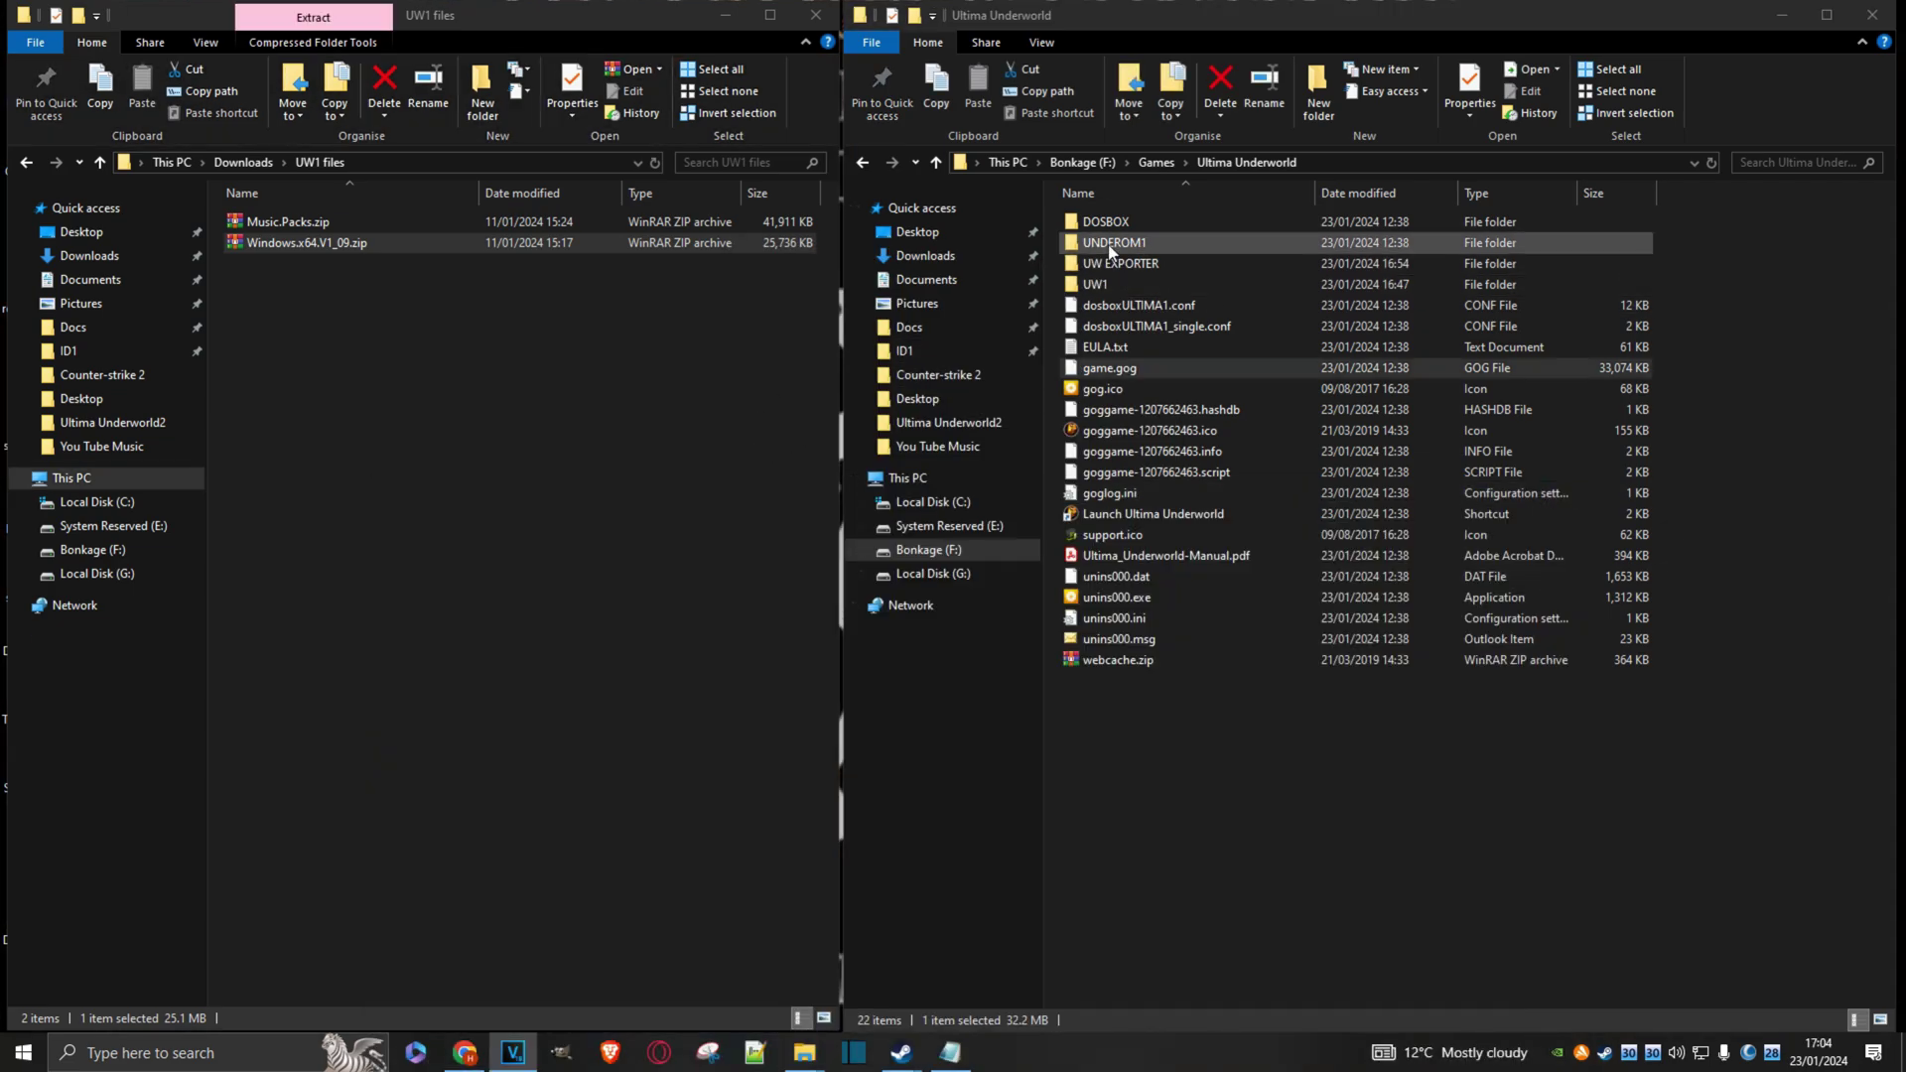
- Copy UNDEROM1 into UW1, confirm the copy, and return to the Ultima Underworld folder
{"action": "left_click_drag", "start_coordinate": [1109, 249], "coordinate": [1111, 283]}
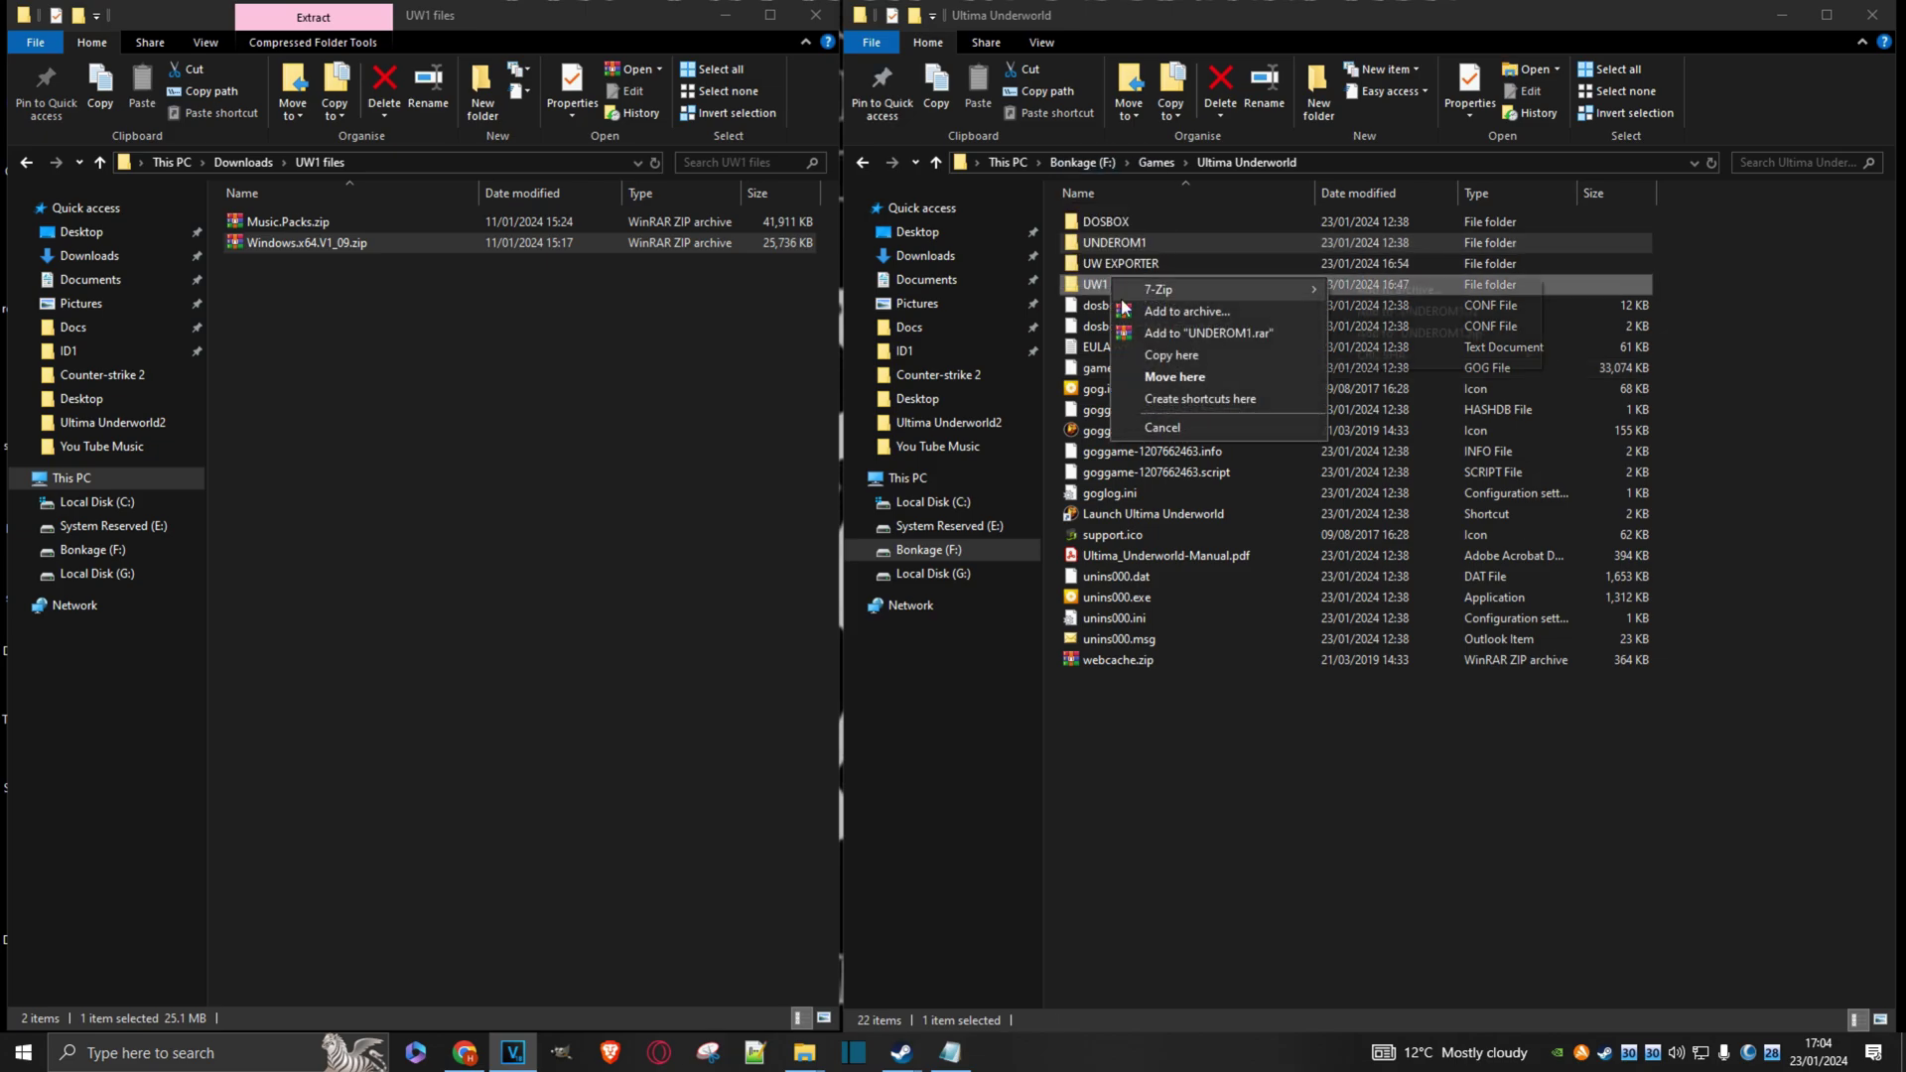
{"action": "left_click", "coordinate": [1164, 359]}
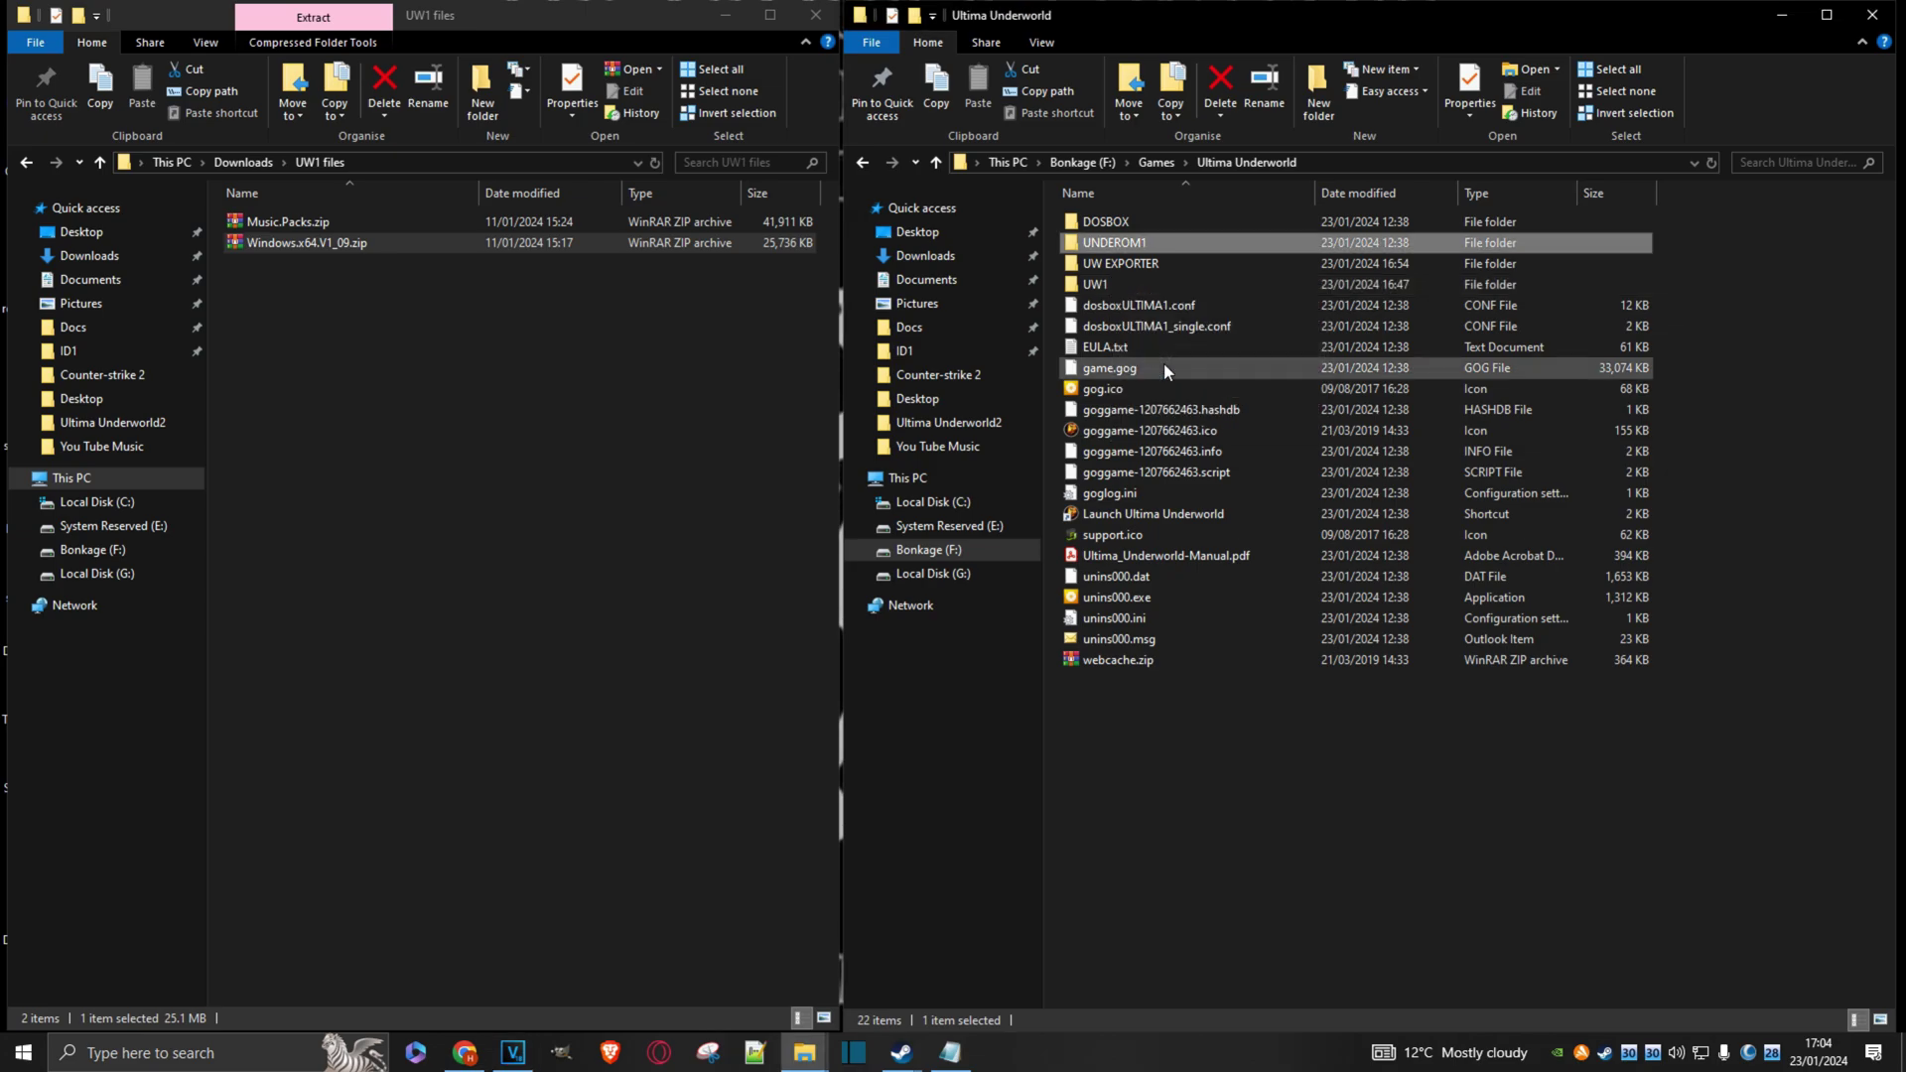
{"action": "double_click", "coordinate": [1092, 286]}
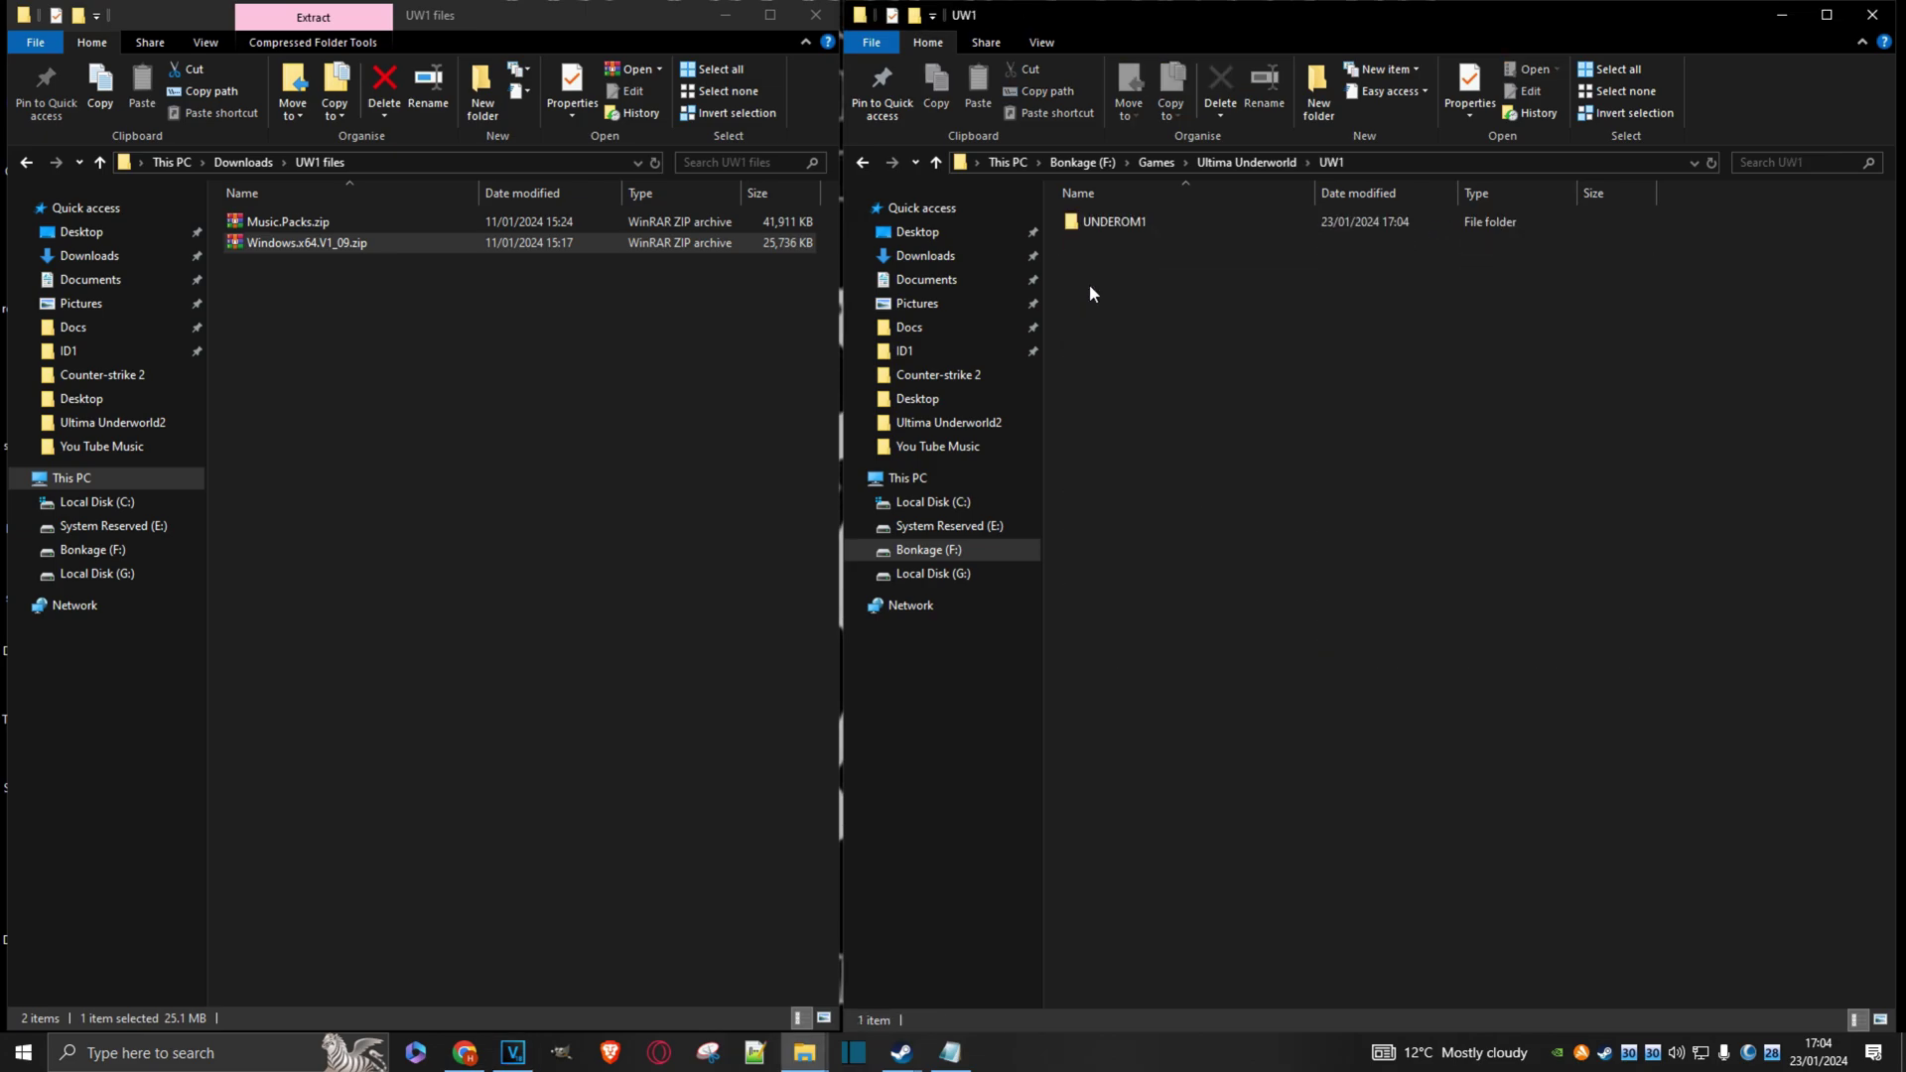
{"action": "left_click", "coordinate": [1249, 163]}
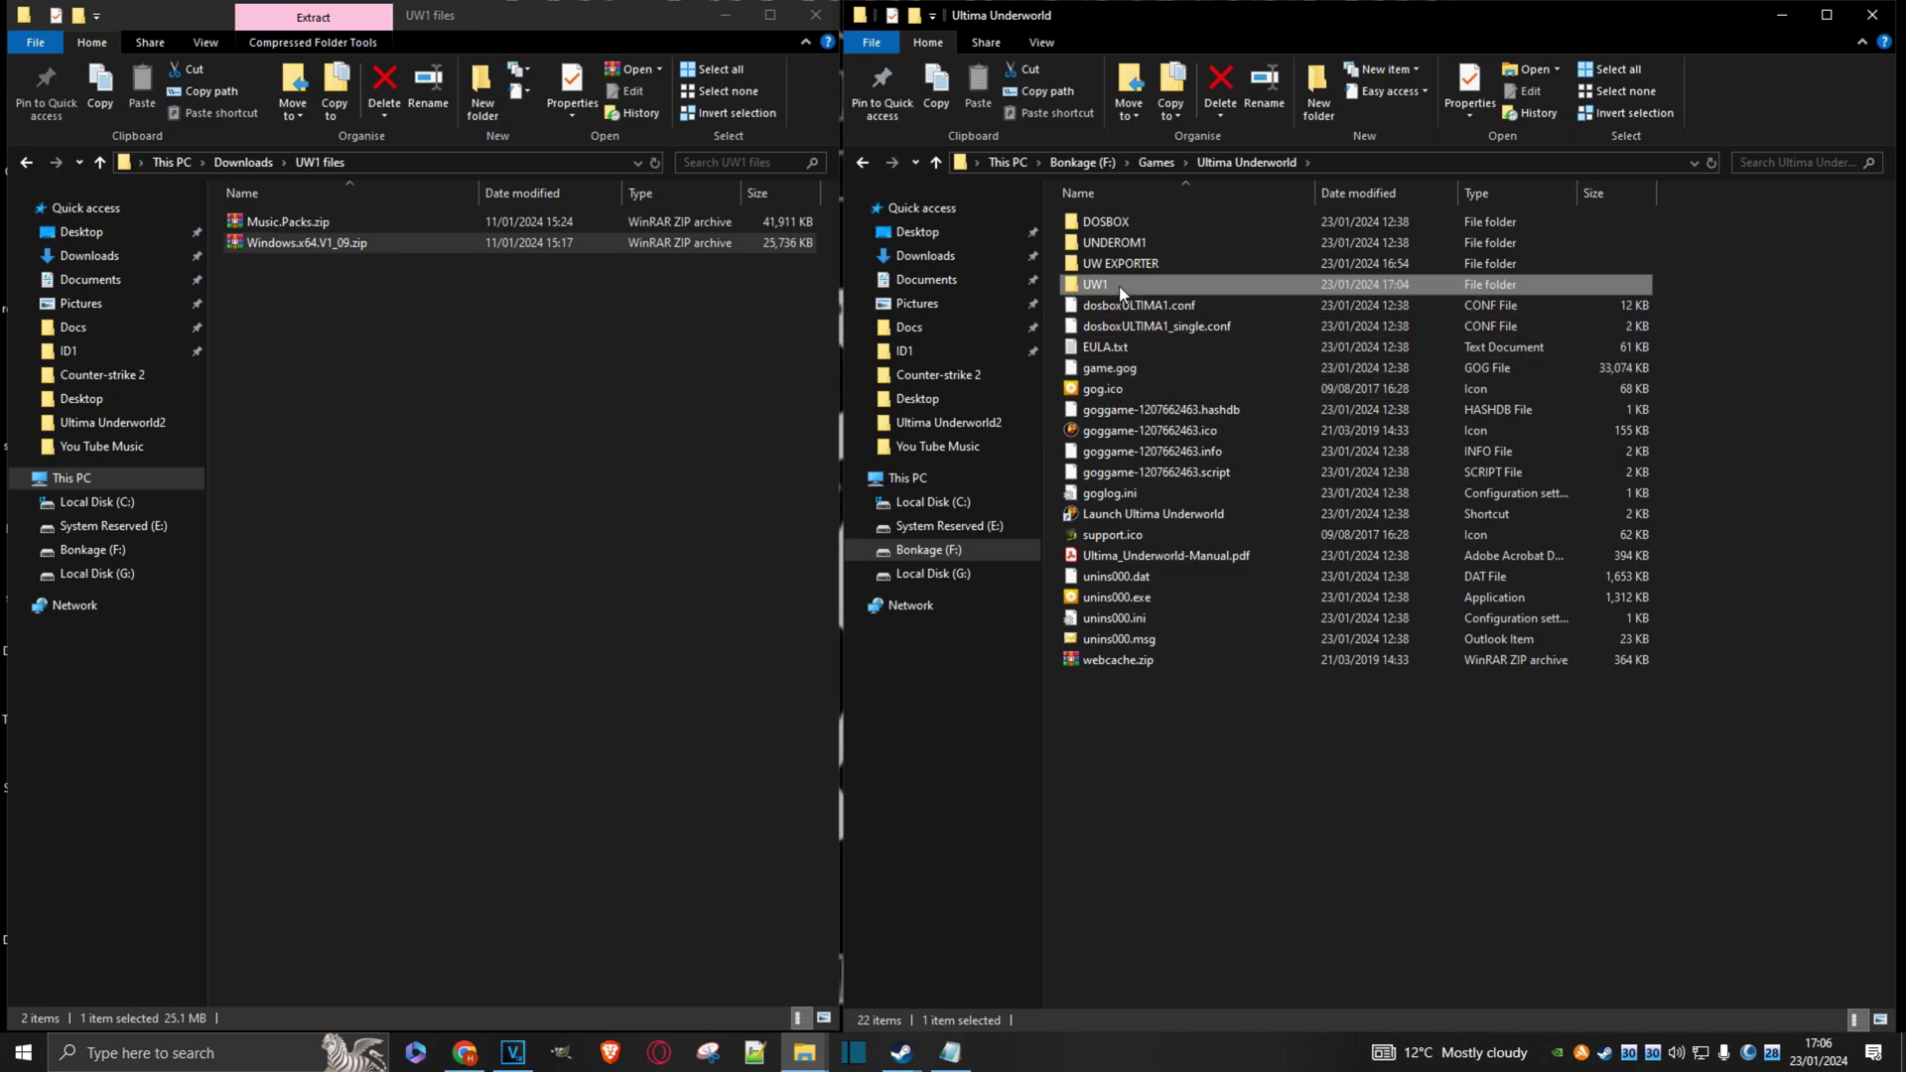
{"action": "left_click", "coordinate": [1085, 369]}
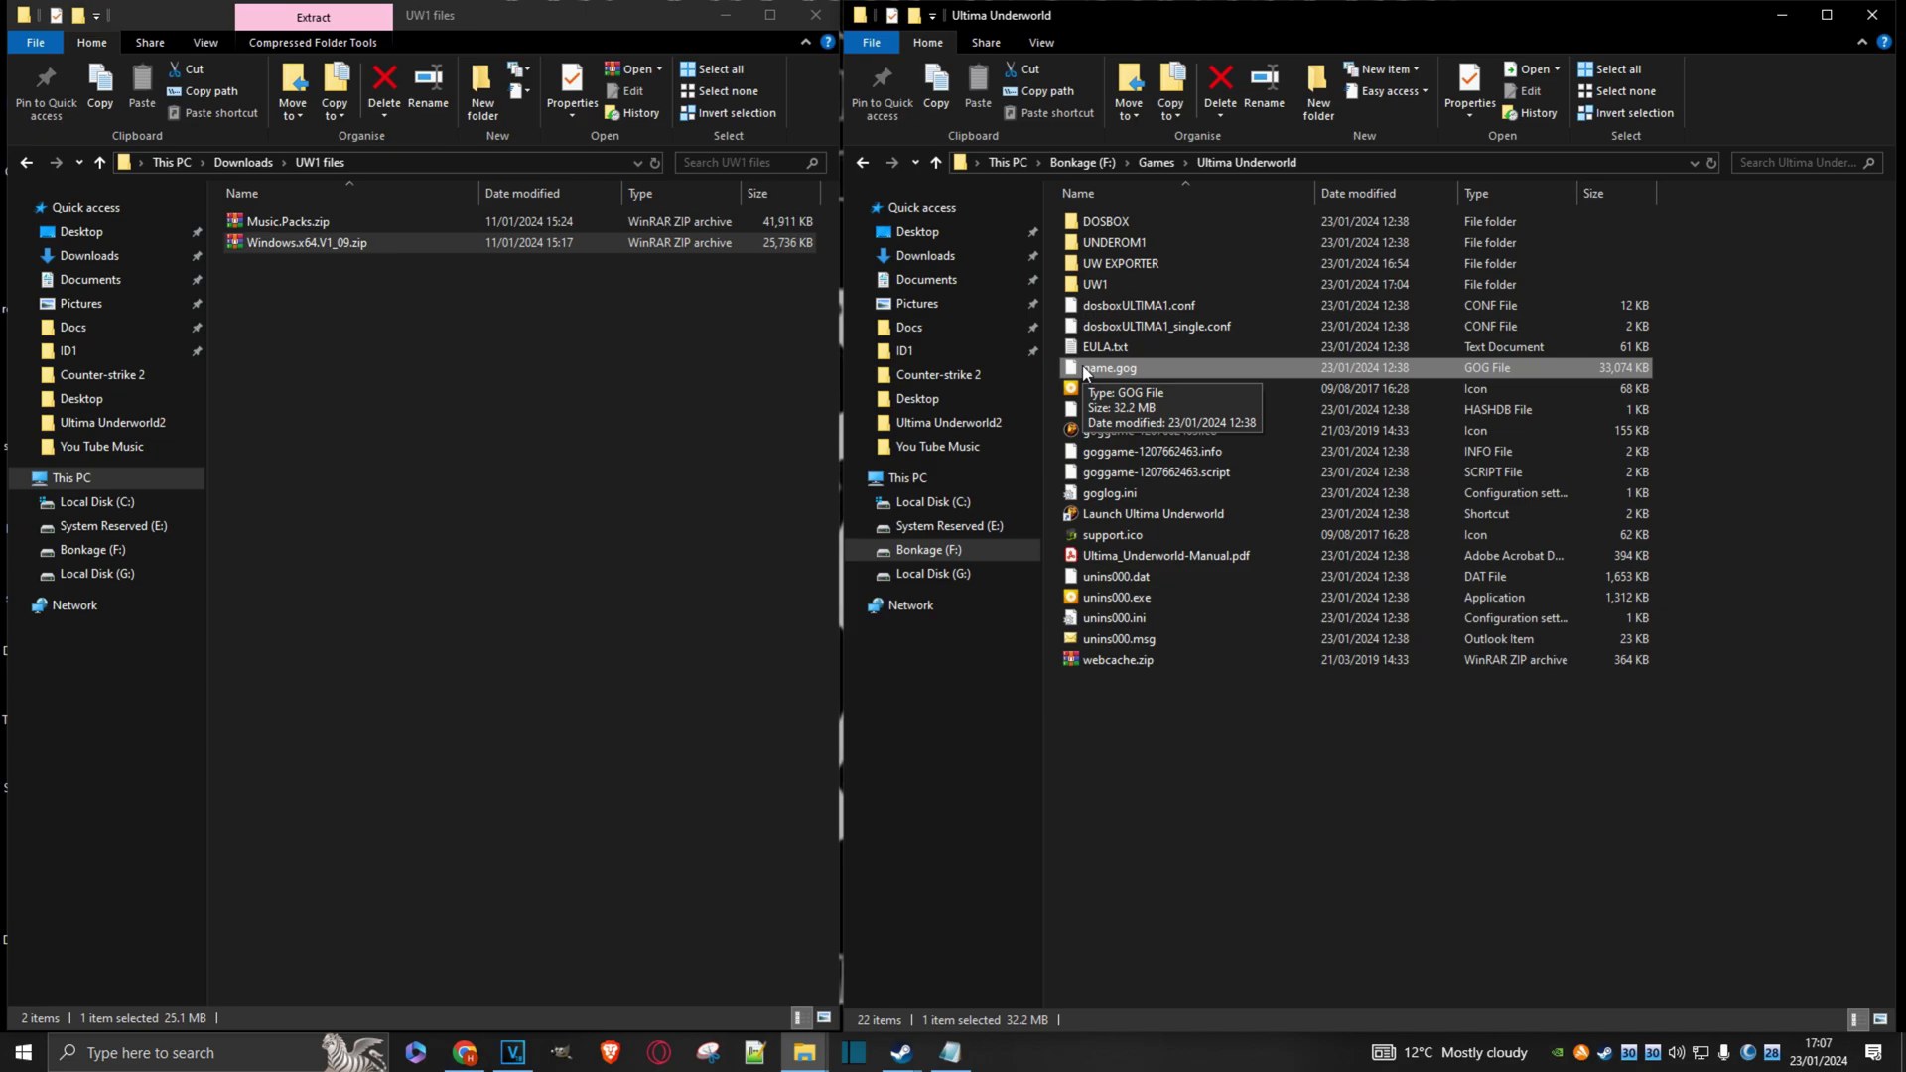
{"action": "right_click", "coordinate": [1085, 371]}
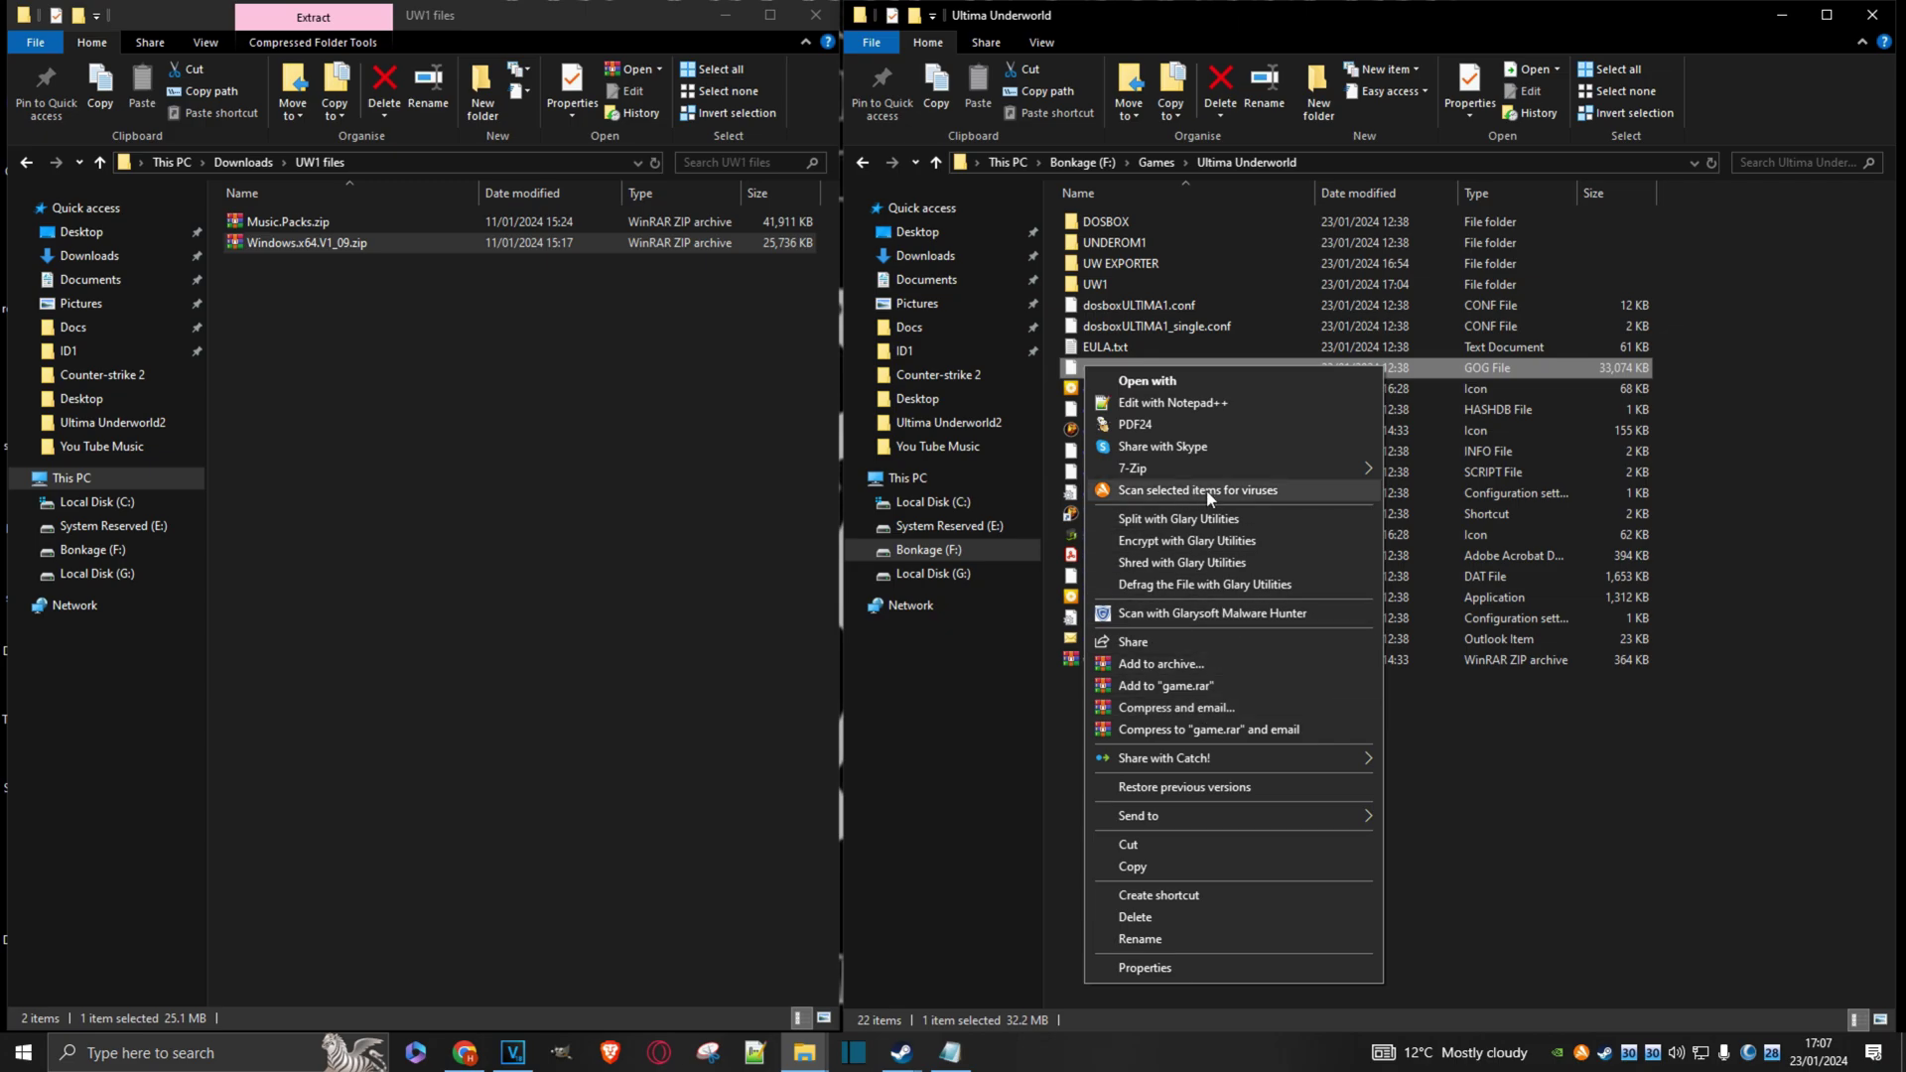
{"action": "mouse_move", "coordinate": [1235, 473]}
{"action": "left_click", "coordinate": [1449, 472]}
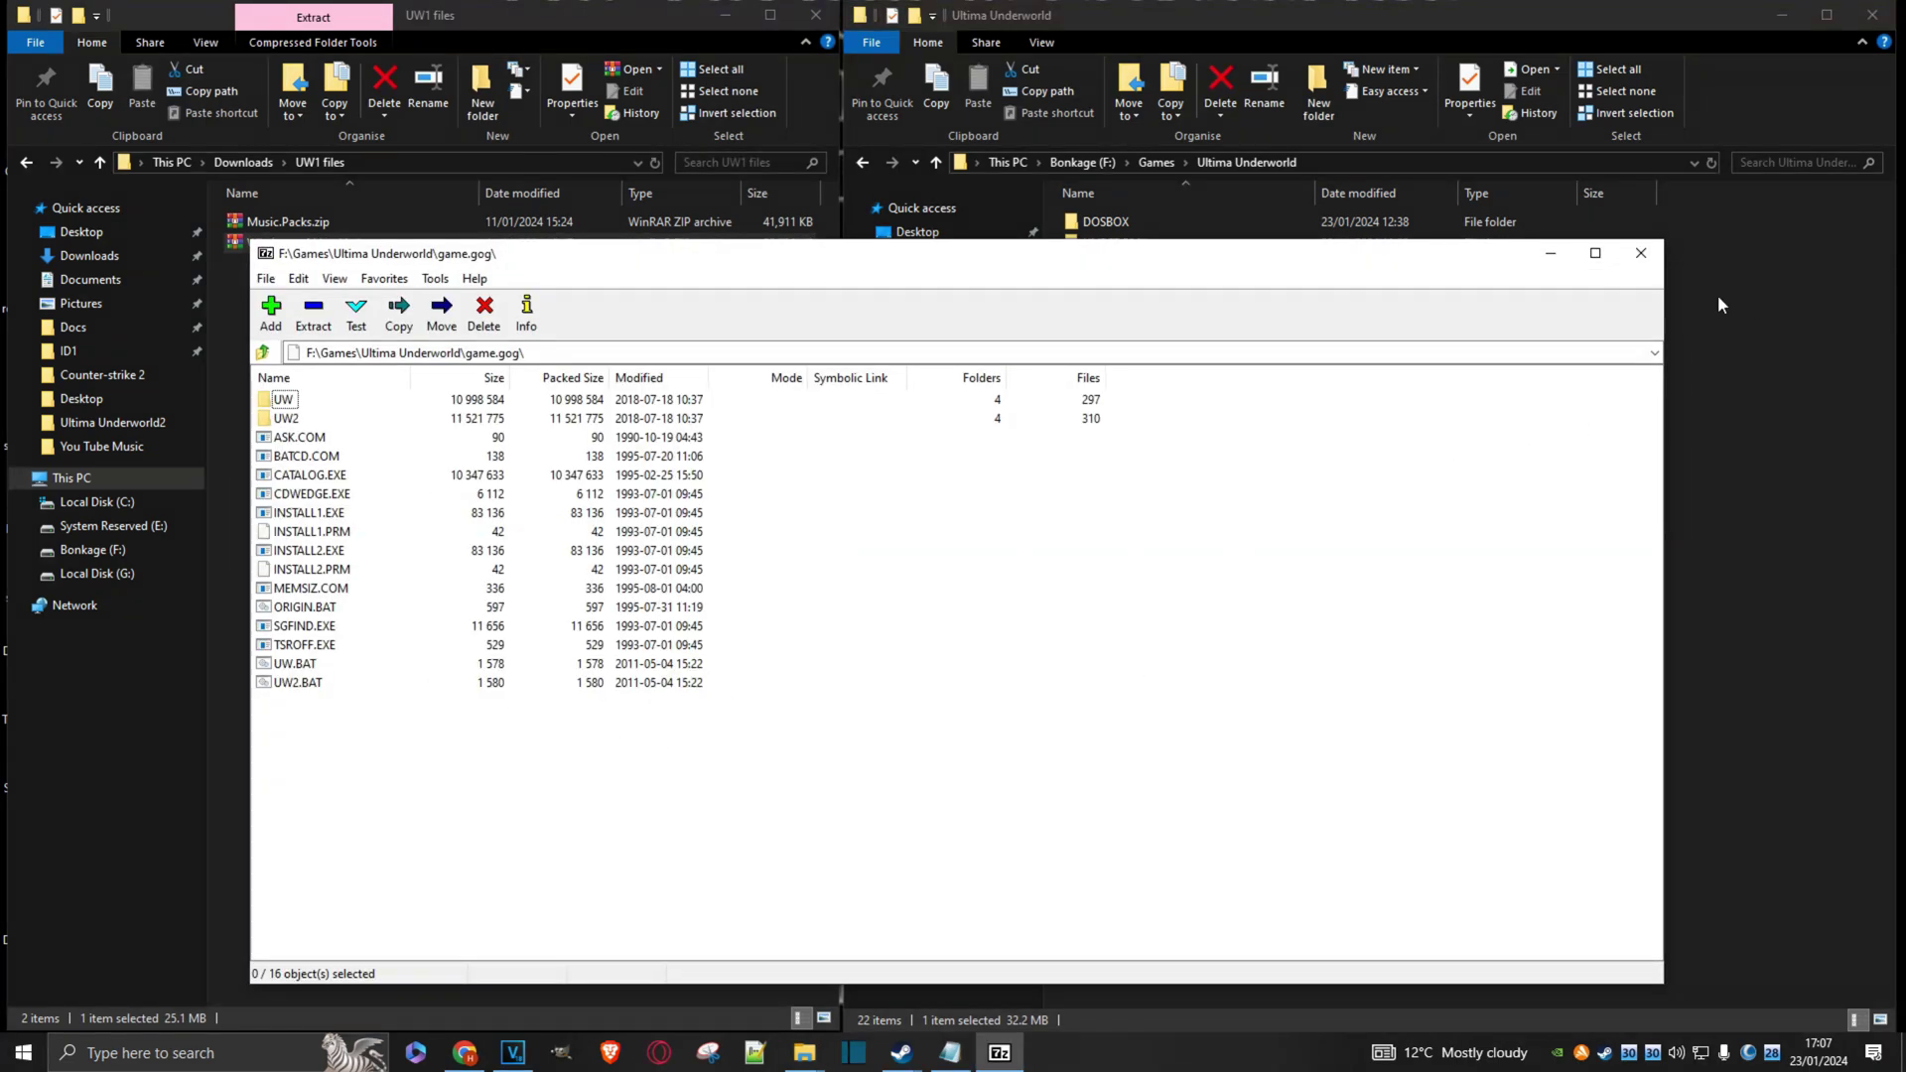
{"action": "left_click", "coordinate": [1643, 256]}
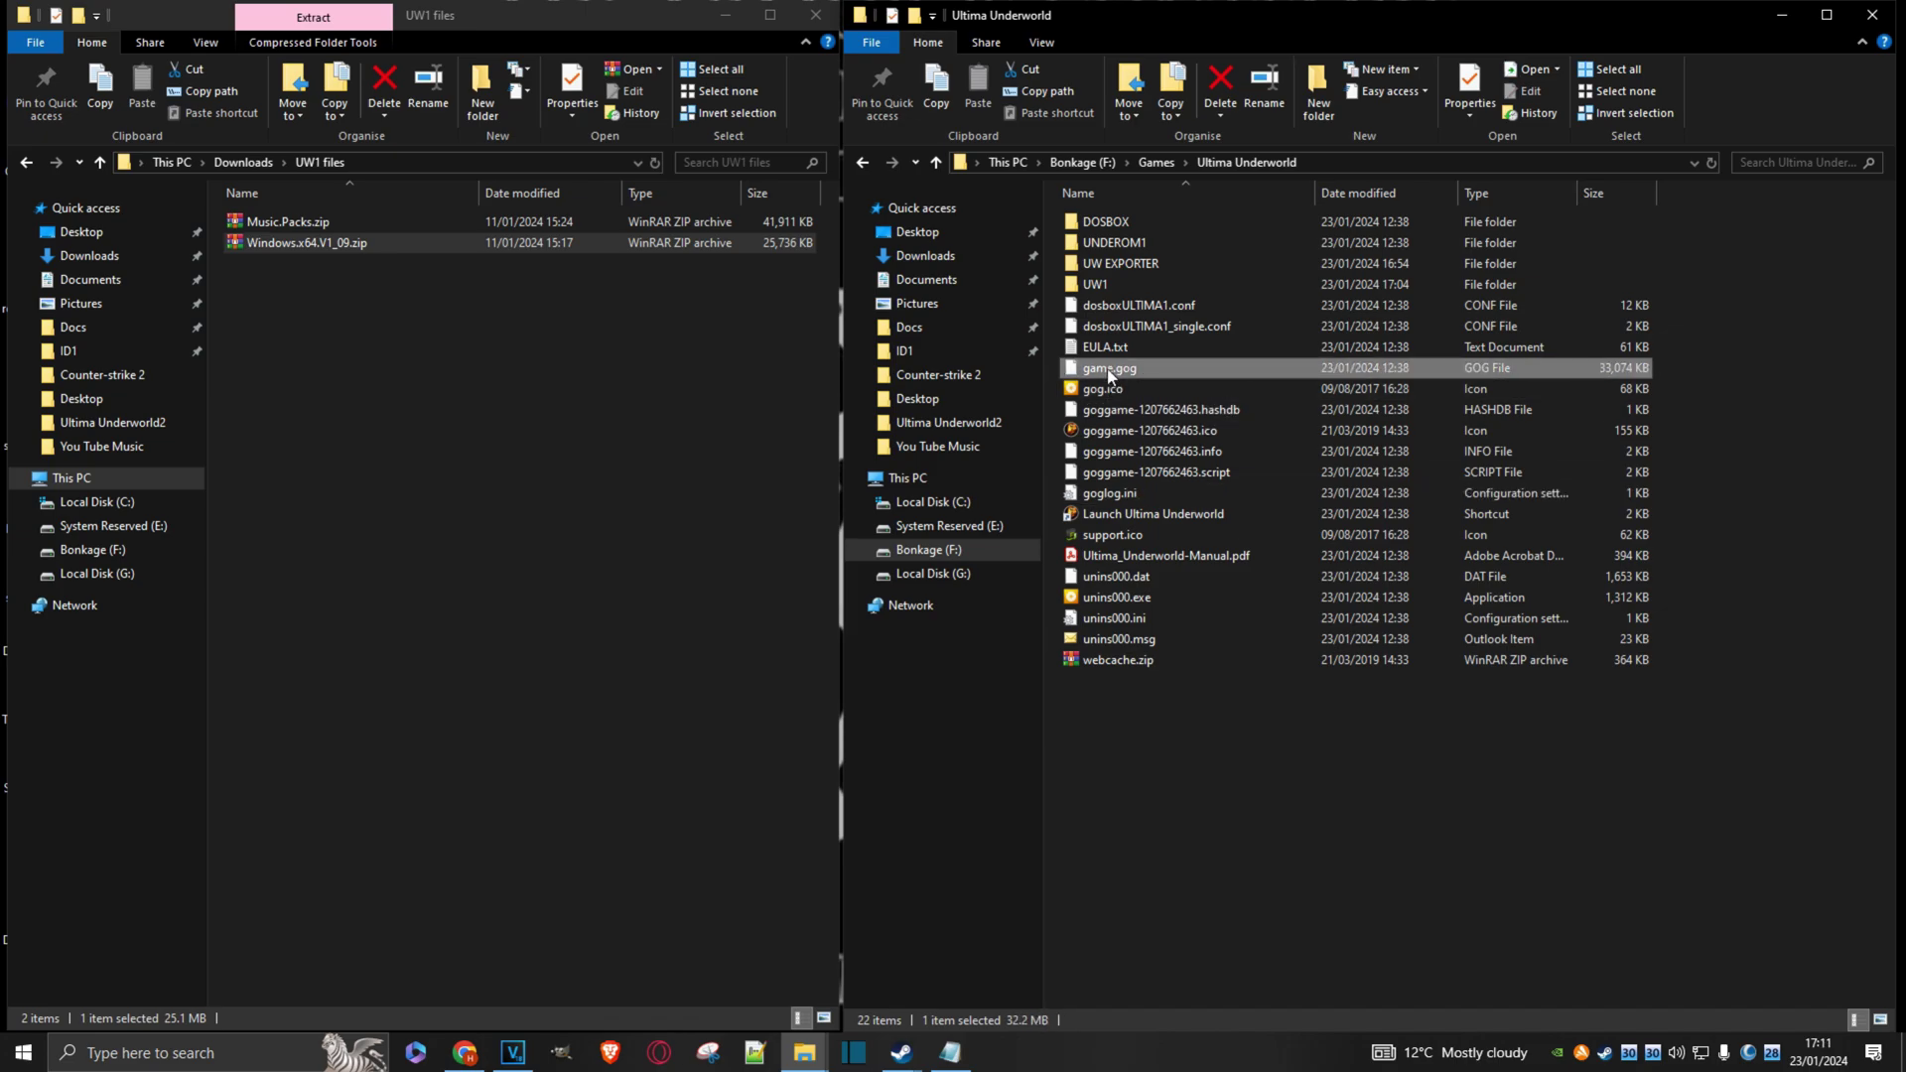
- Pack game.gog into a game.rar archive and open it in WinRAR
{"action": "right_click", "coordinate": [1110, 373]}
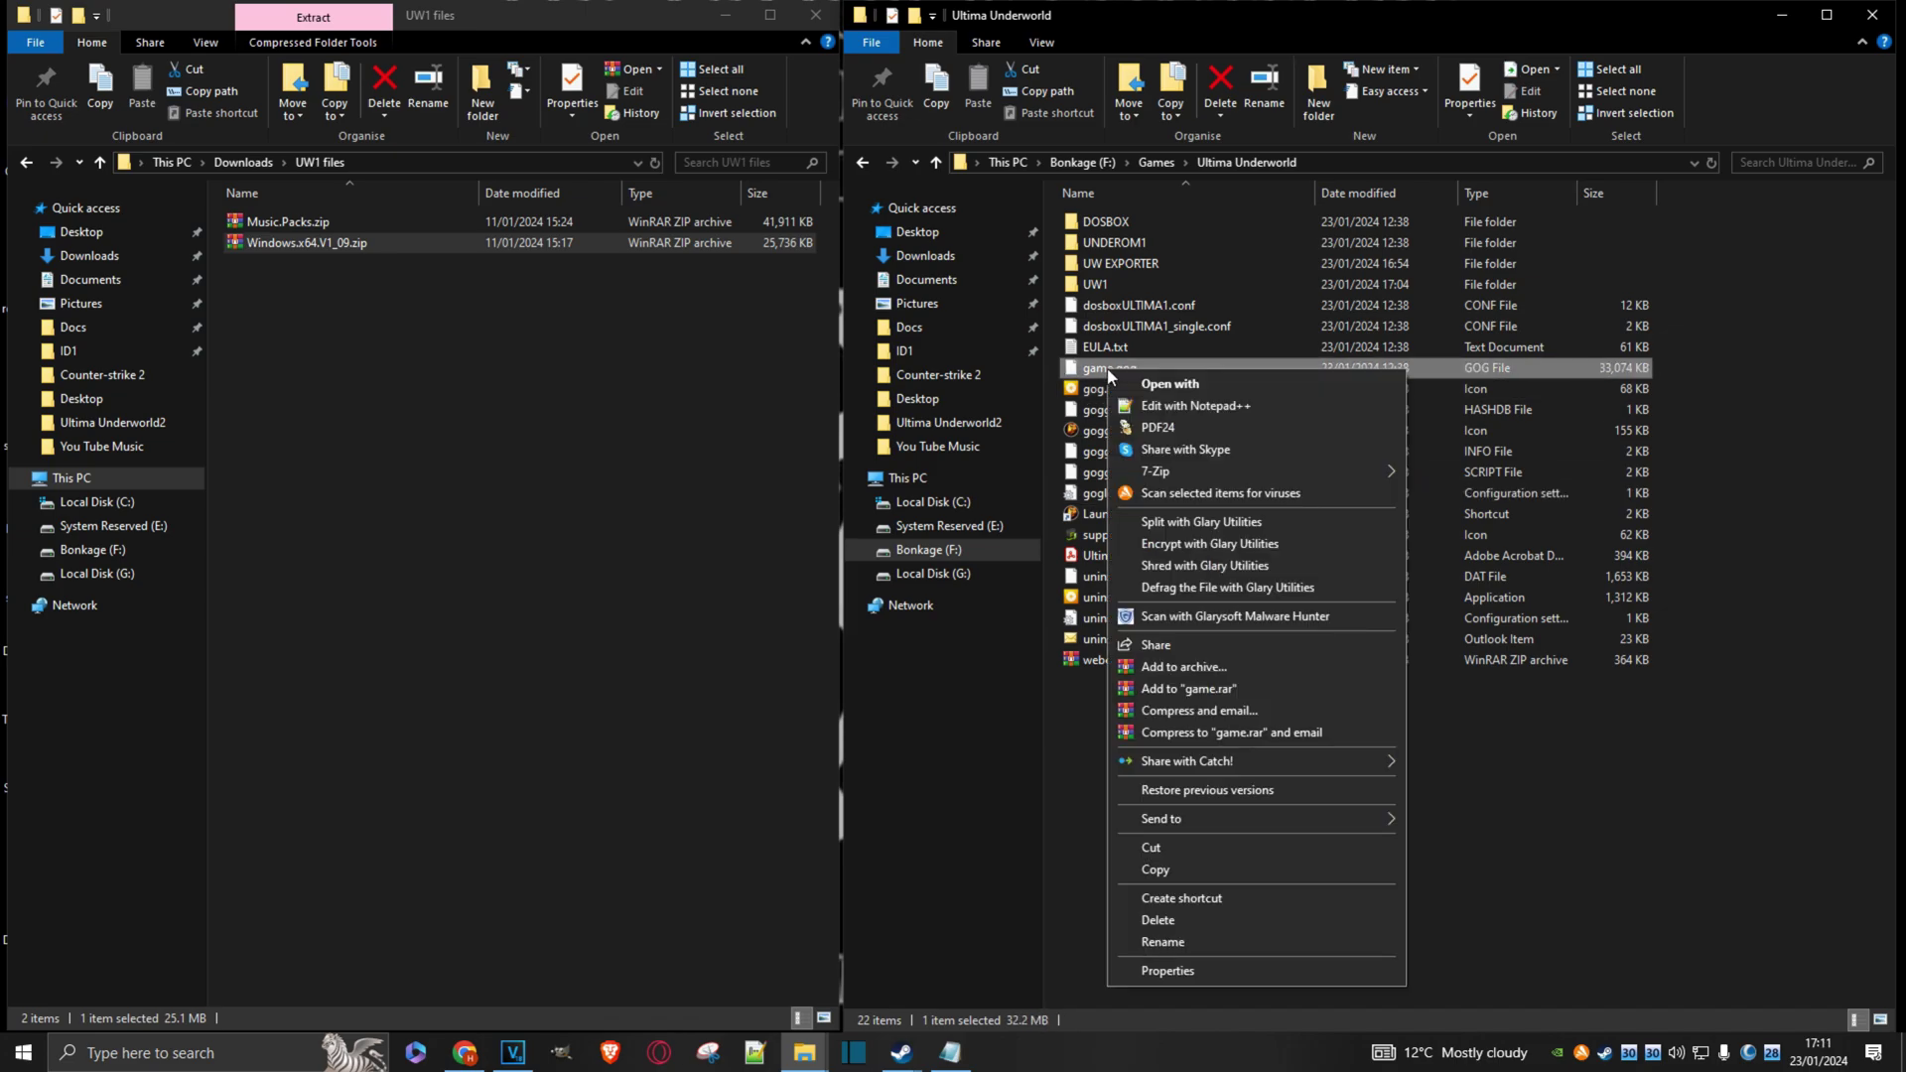
{"action": "left_click", "coordinate": [1211, 693]}
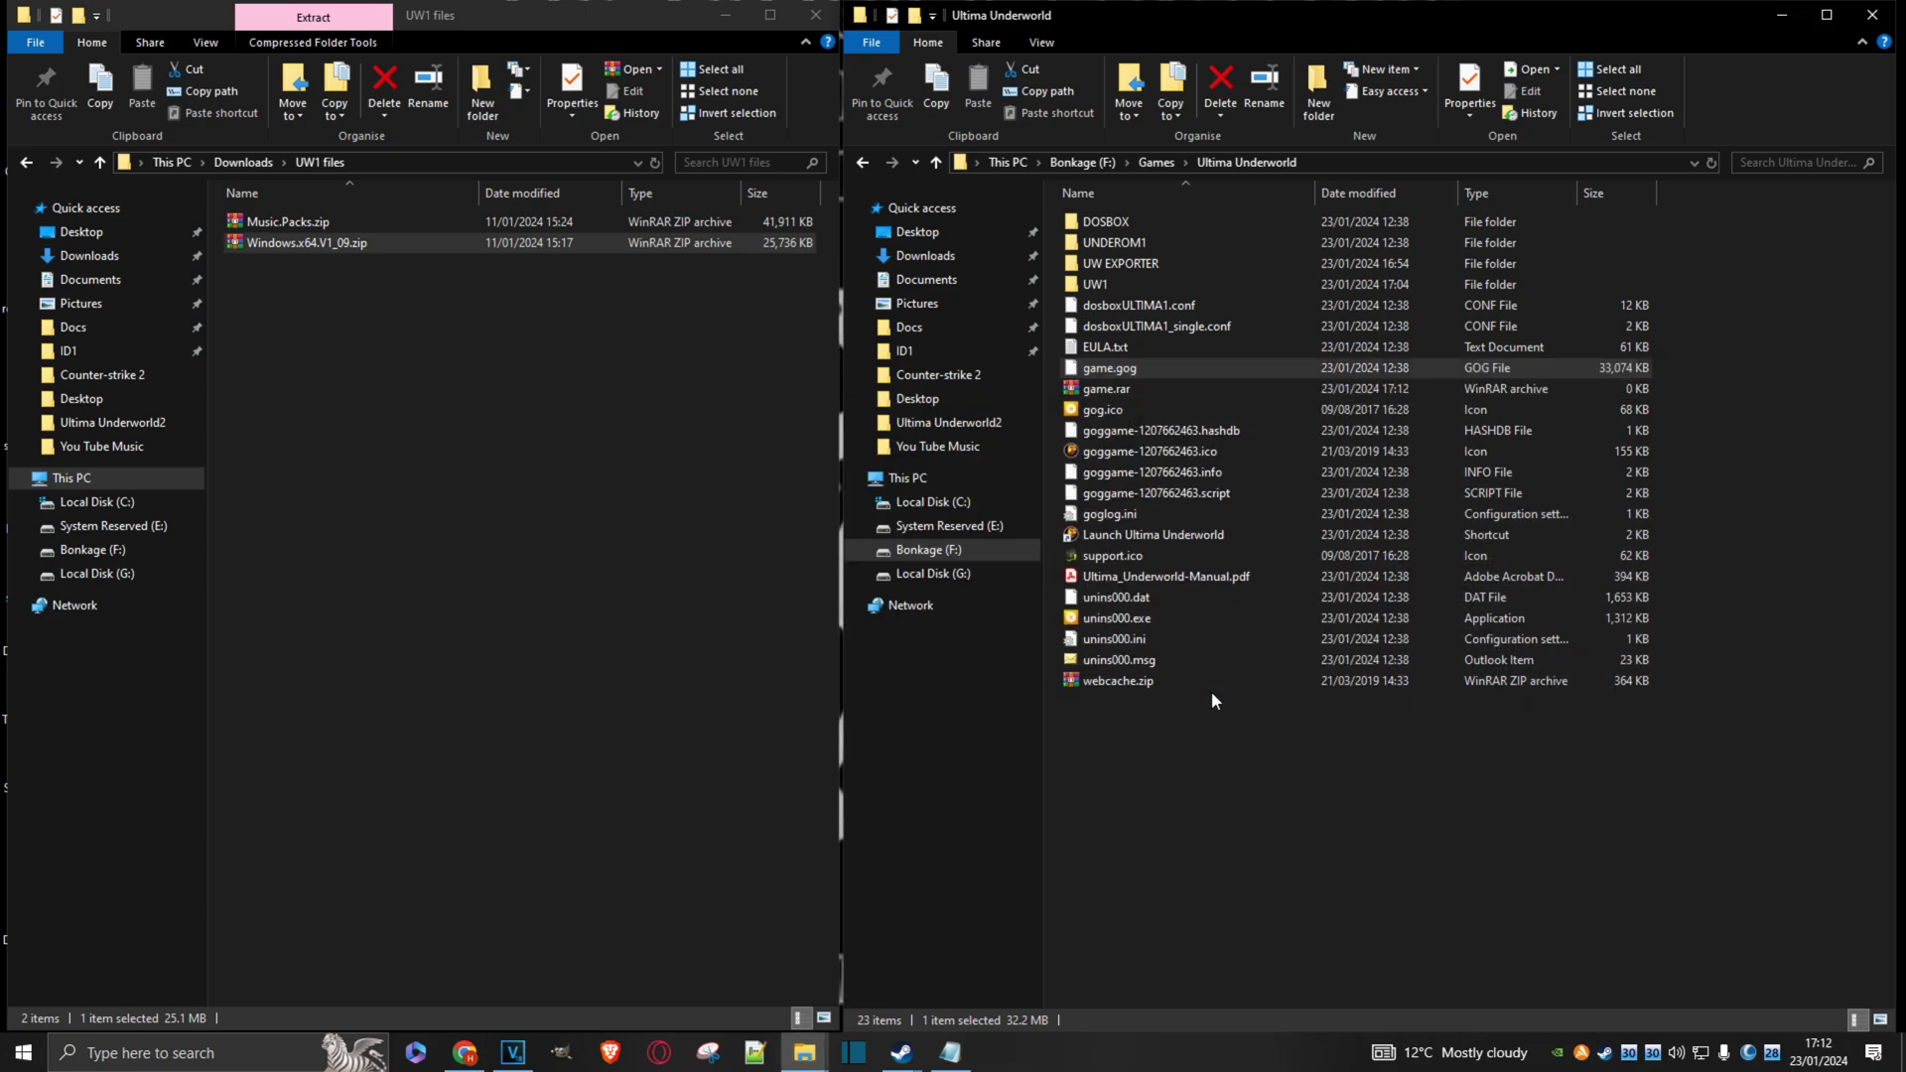
{"action": "left_click", "coordinate": [1125, 391]}
{"action": "double_click", "coordinate": [1125, 391]}
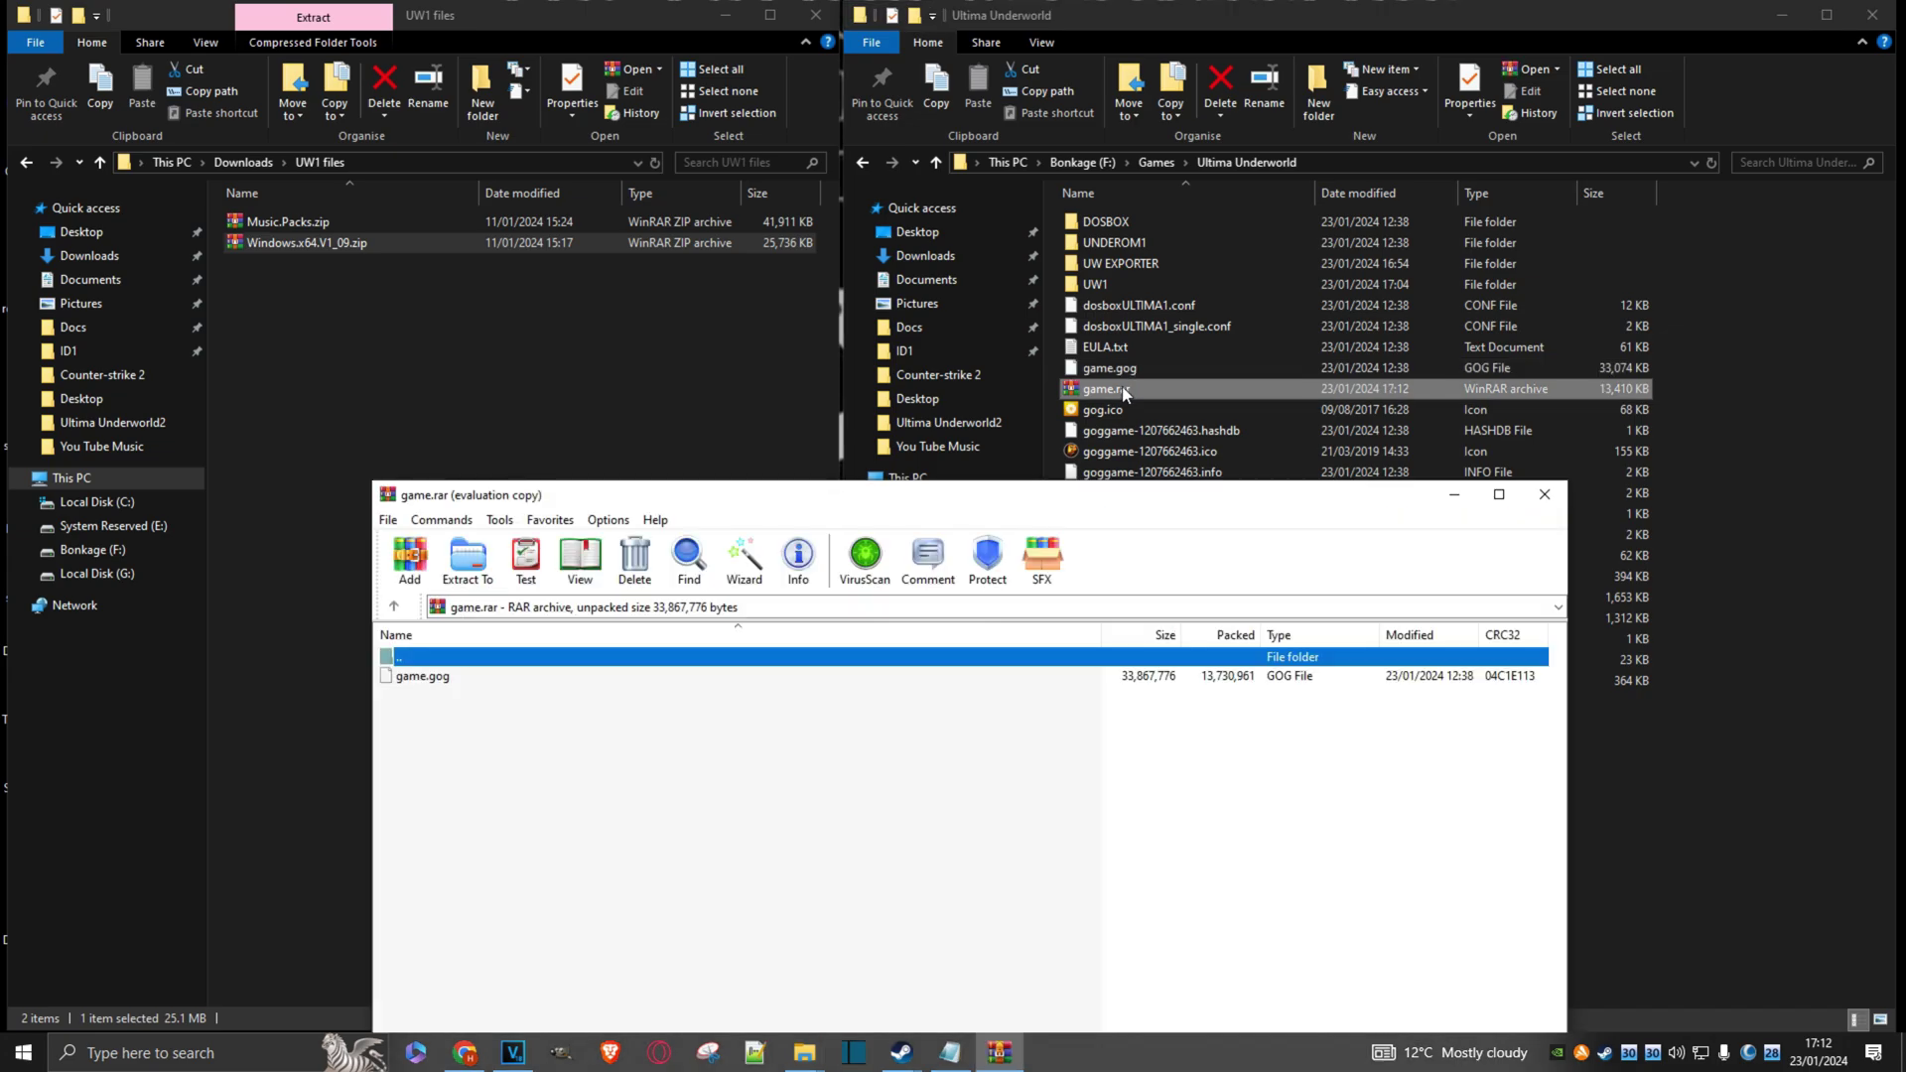
- Open game.gog from inside game.rar and select all its entries, UW through UW2.BAT
{"action": "double_click", "coordinate": [422, 678]}
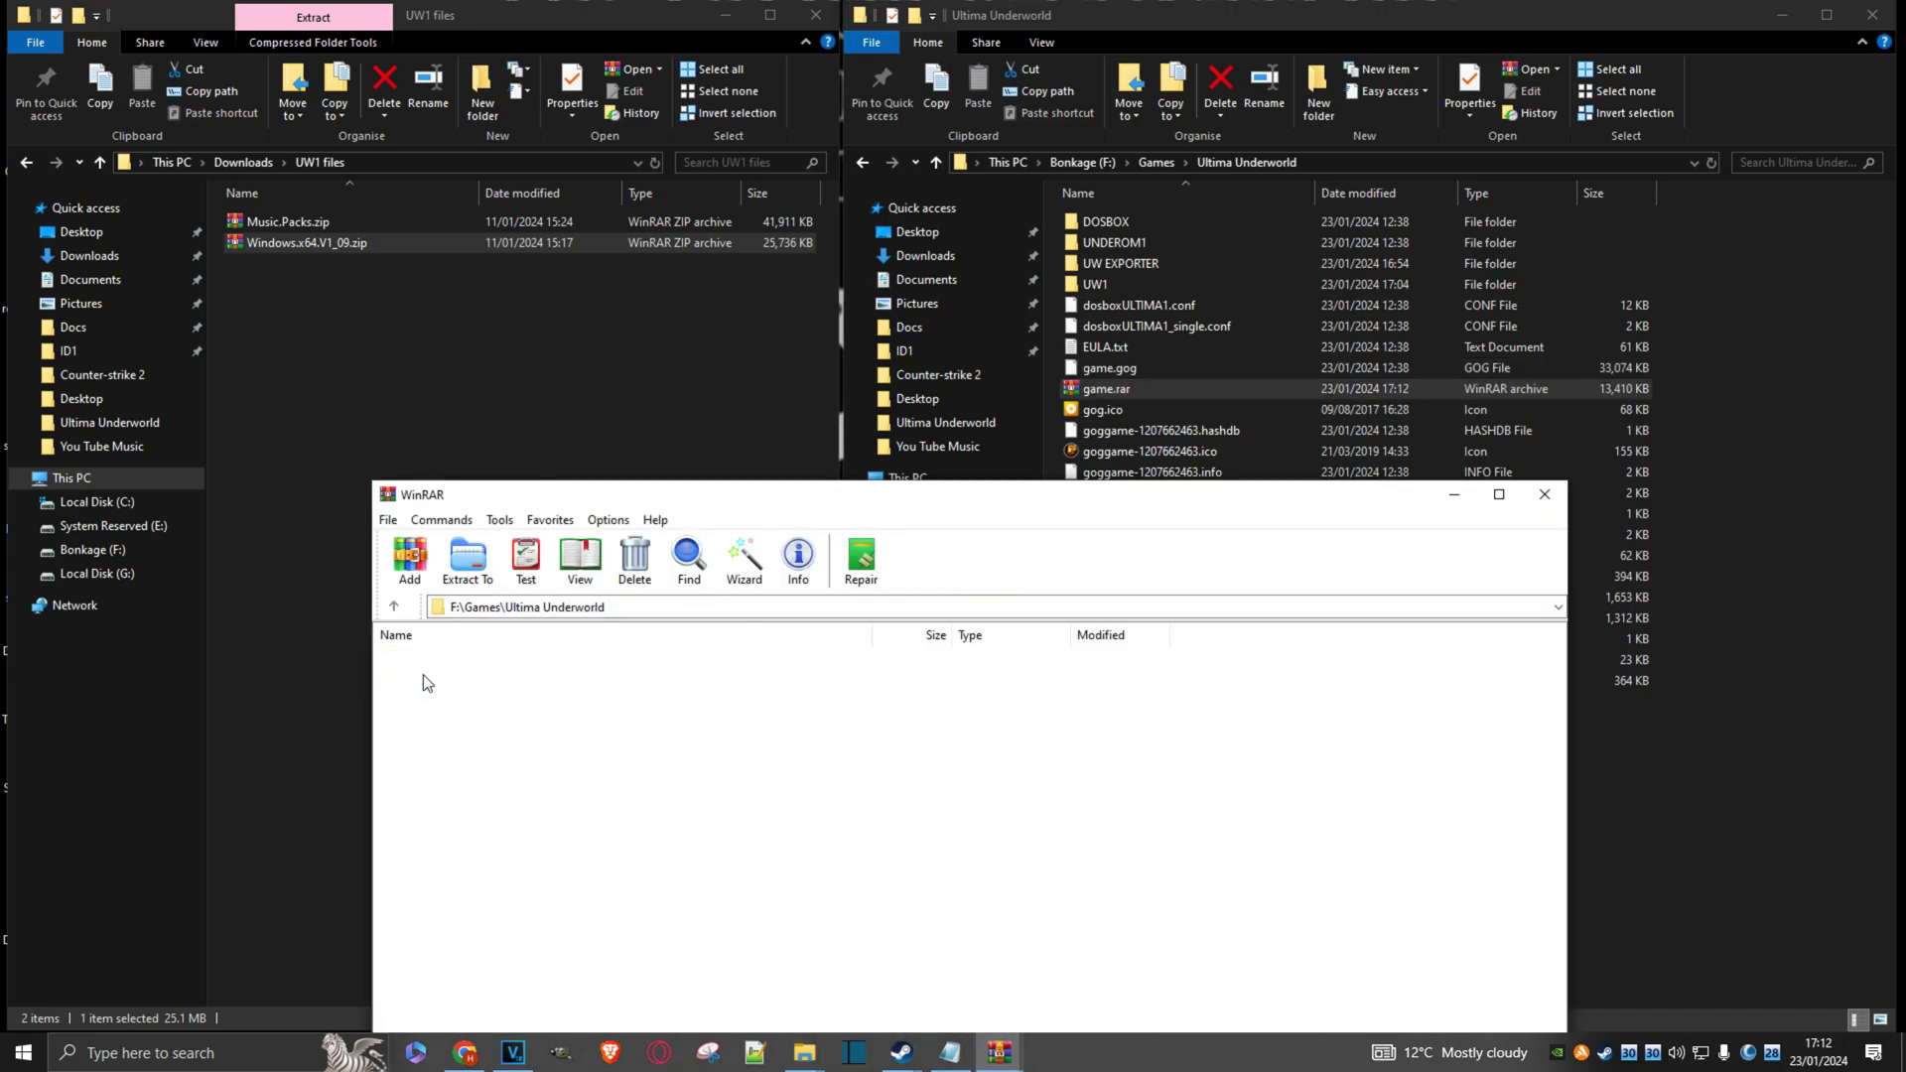
{"action": "left_click_drag", "start_coordinate": [463, 986], "coordinate": [378, 860]}
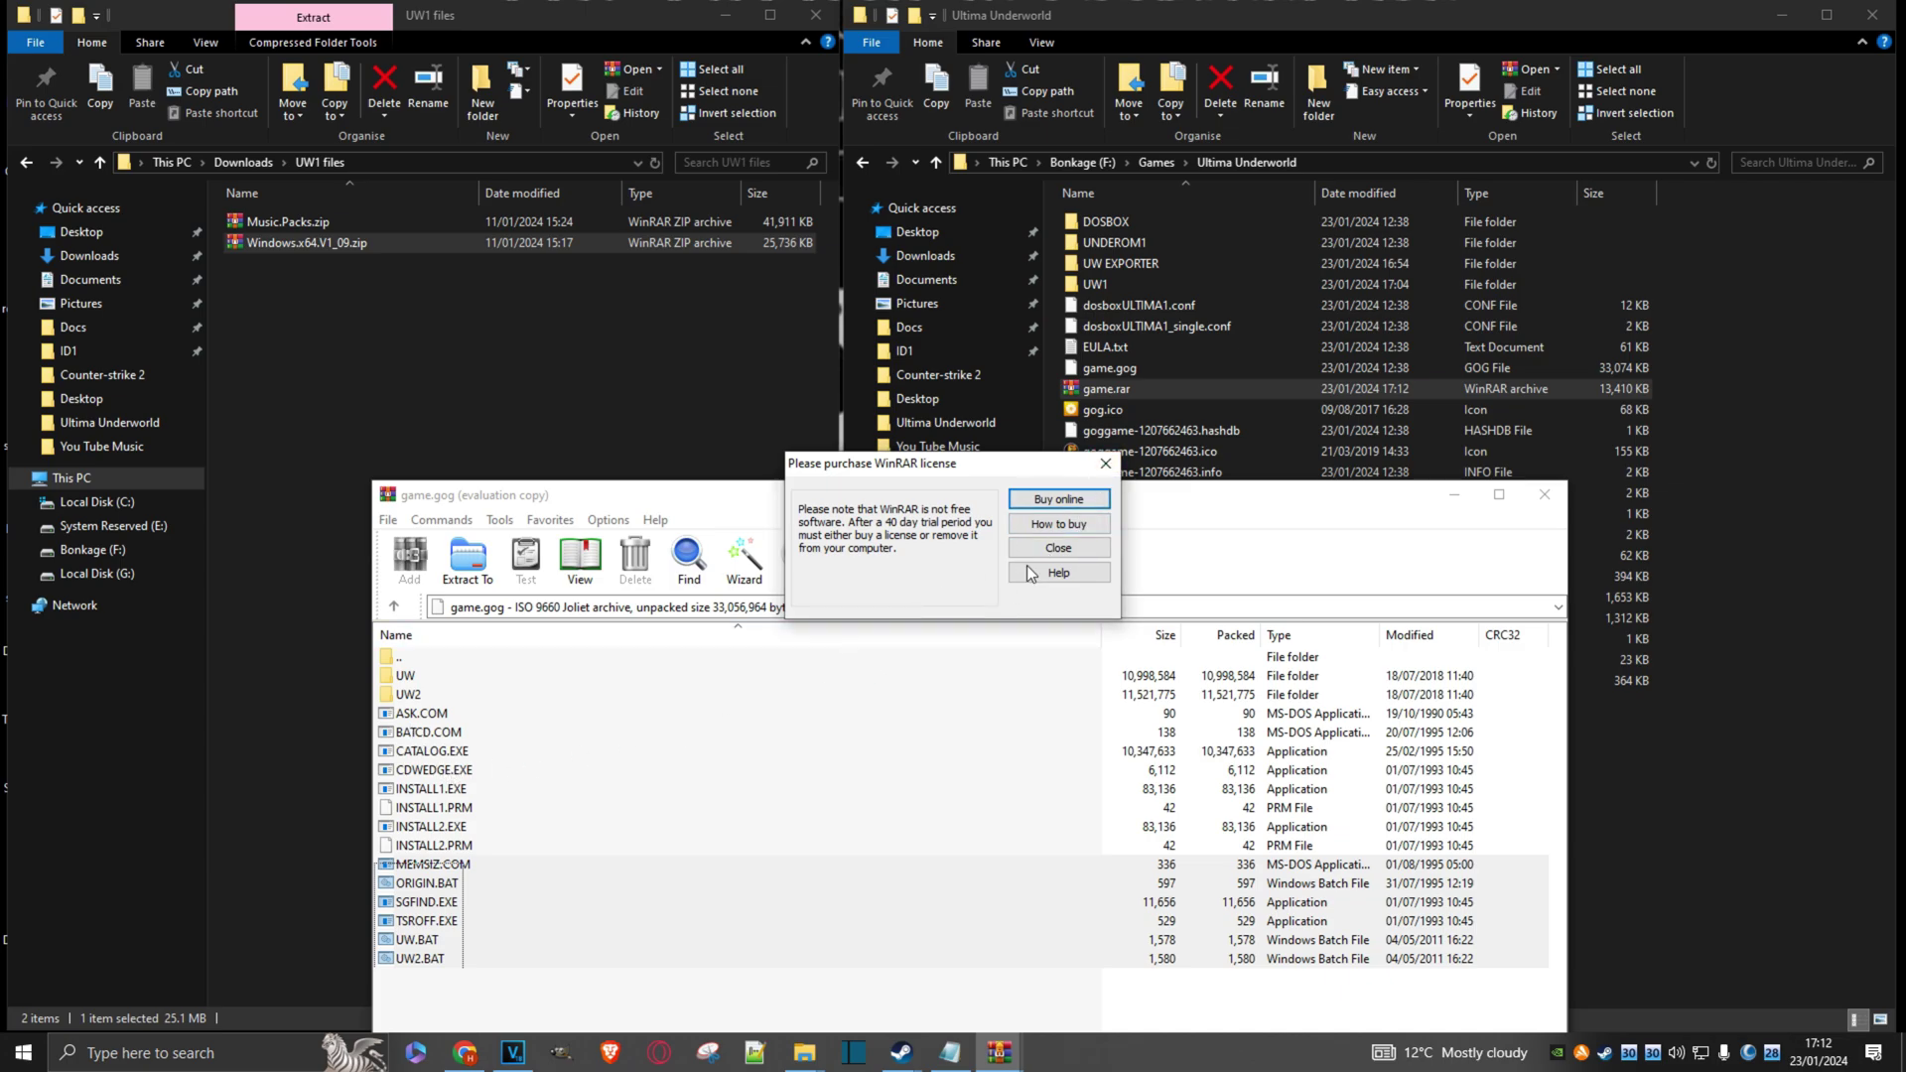
{"action": "left_click", "coordinate": [1105, 464]}
{"action": "left_click_drag", "start_coordinate": [483, 977], "coordinate": [1100, 288]}
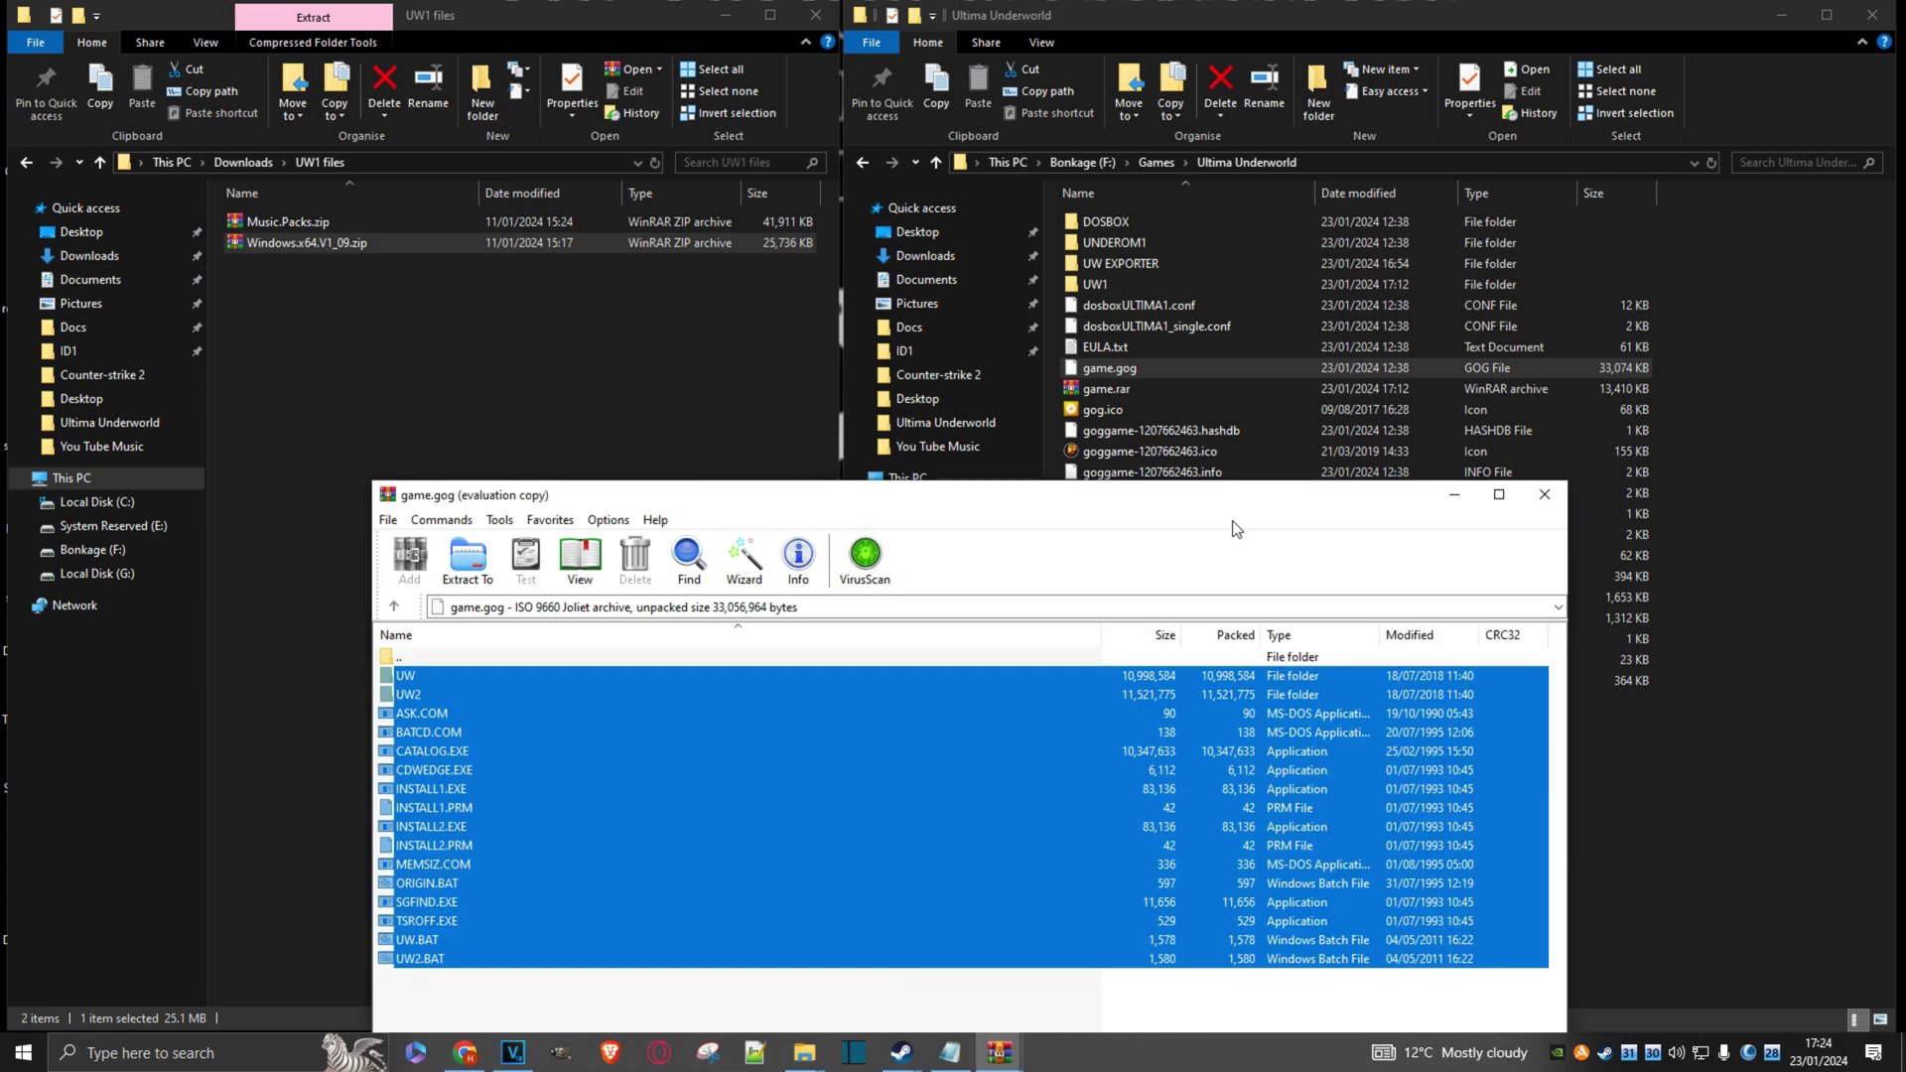
- Close the archive window and delete the game.rar archive
{"action": "left_click", "coordinate": [1545, 494]}
{"action": "right_click", "coordinate": [1101, 392]}
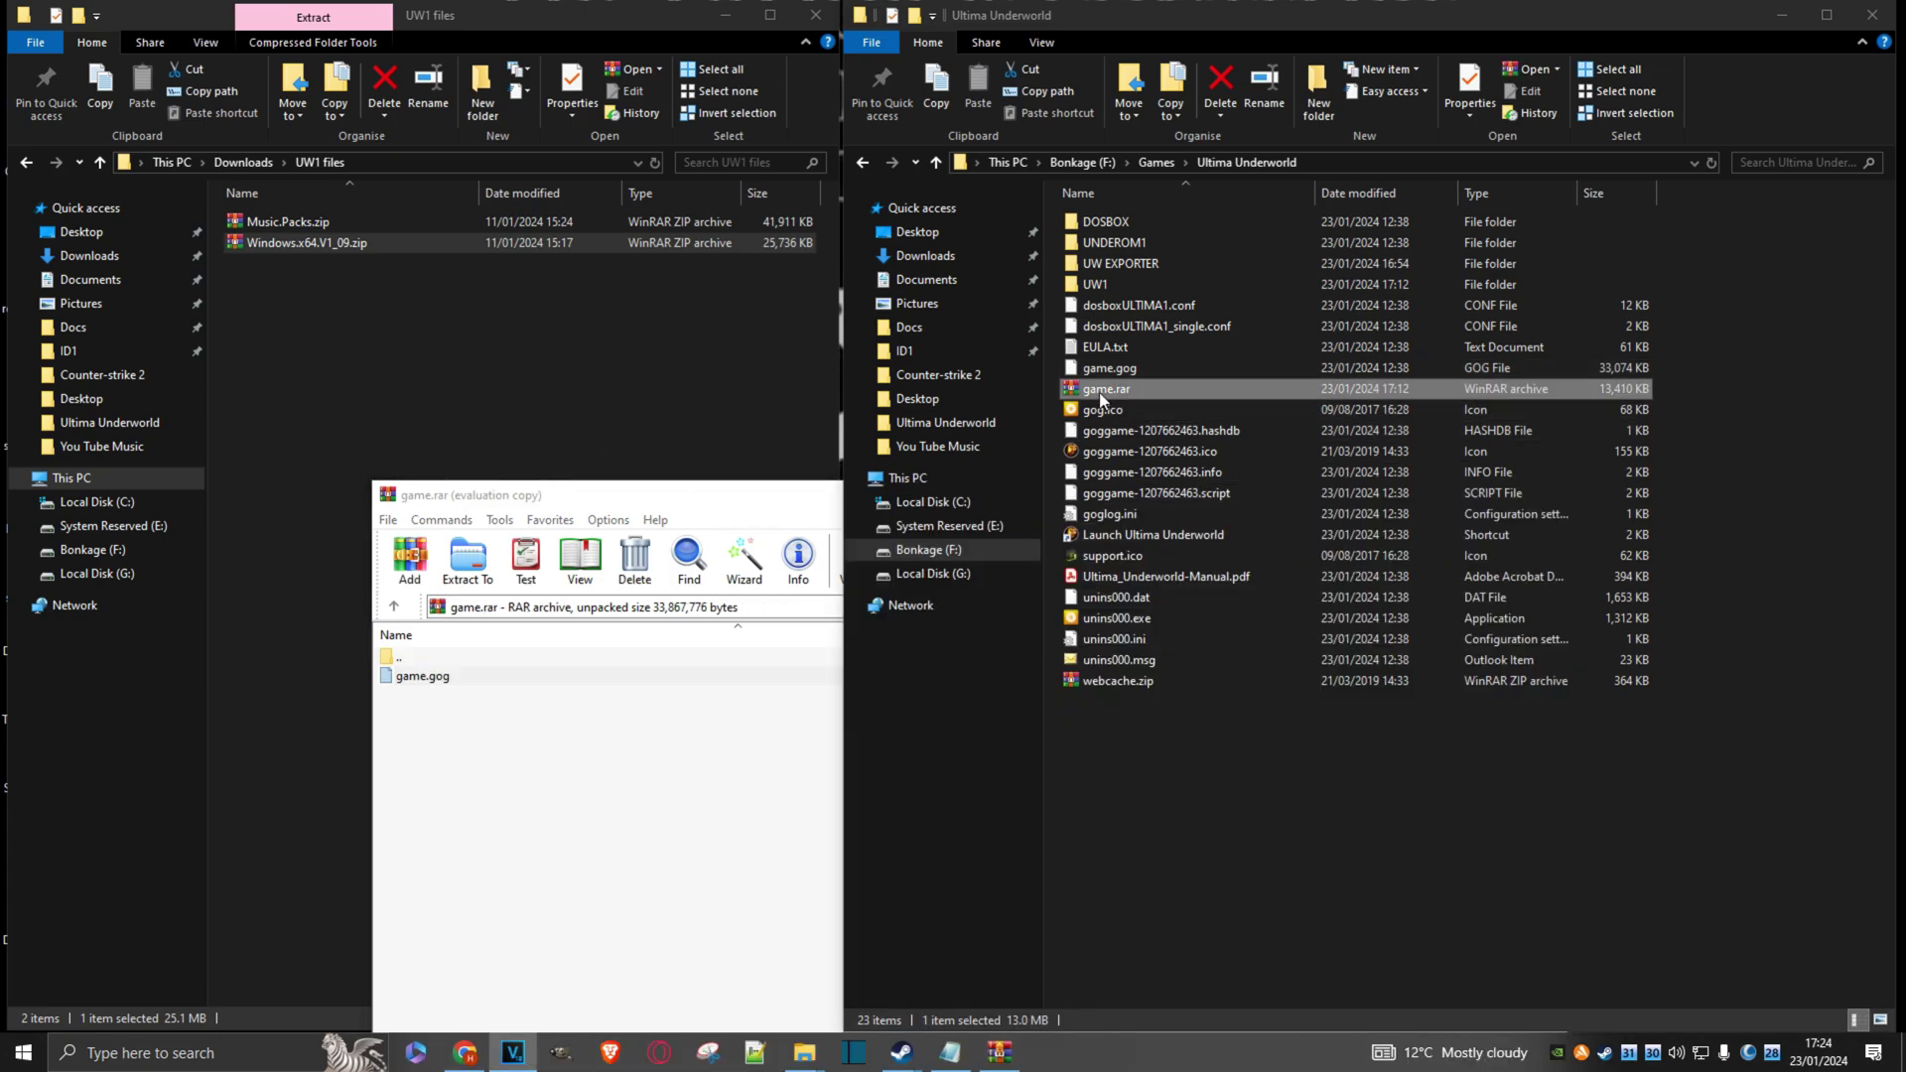
{"action": "left_click", "coordinate": [1148, 967]}
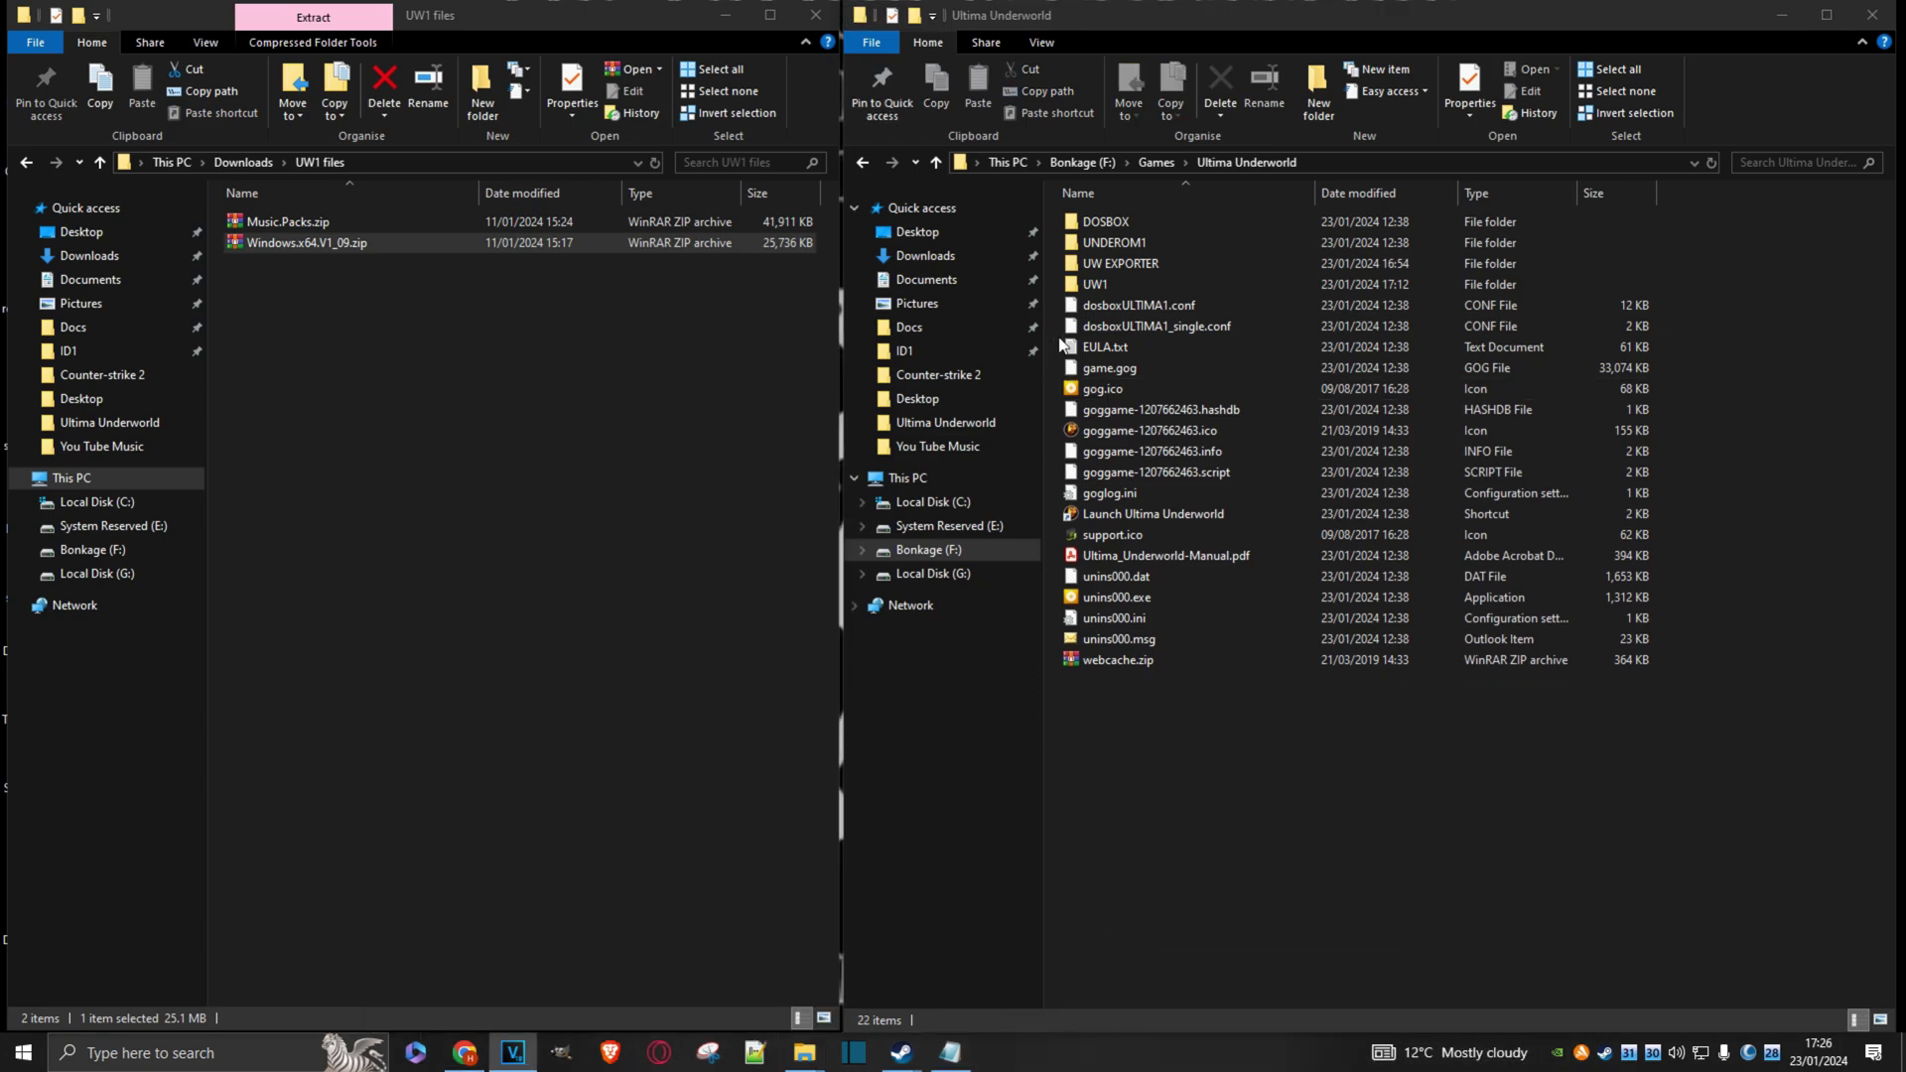
- Copy all 11 items from UW1\UW into UW1, then go back to Ultima Underworld
{"action": "double_click", "coordinate": [1092, 285]}
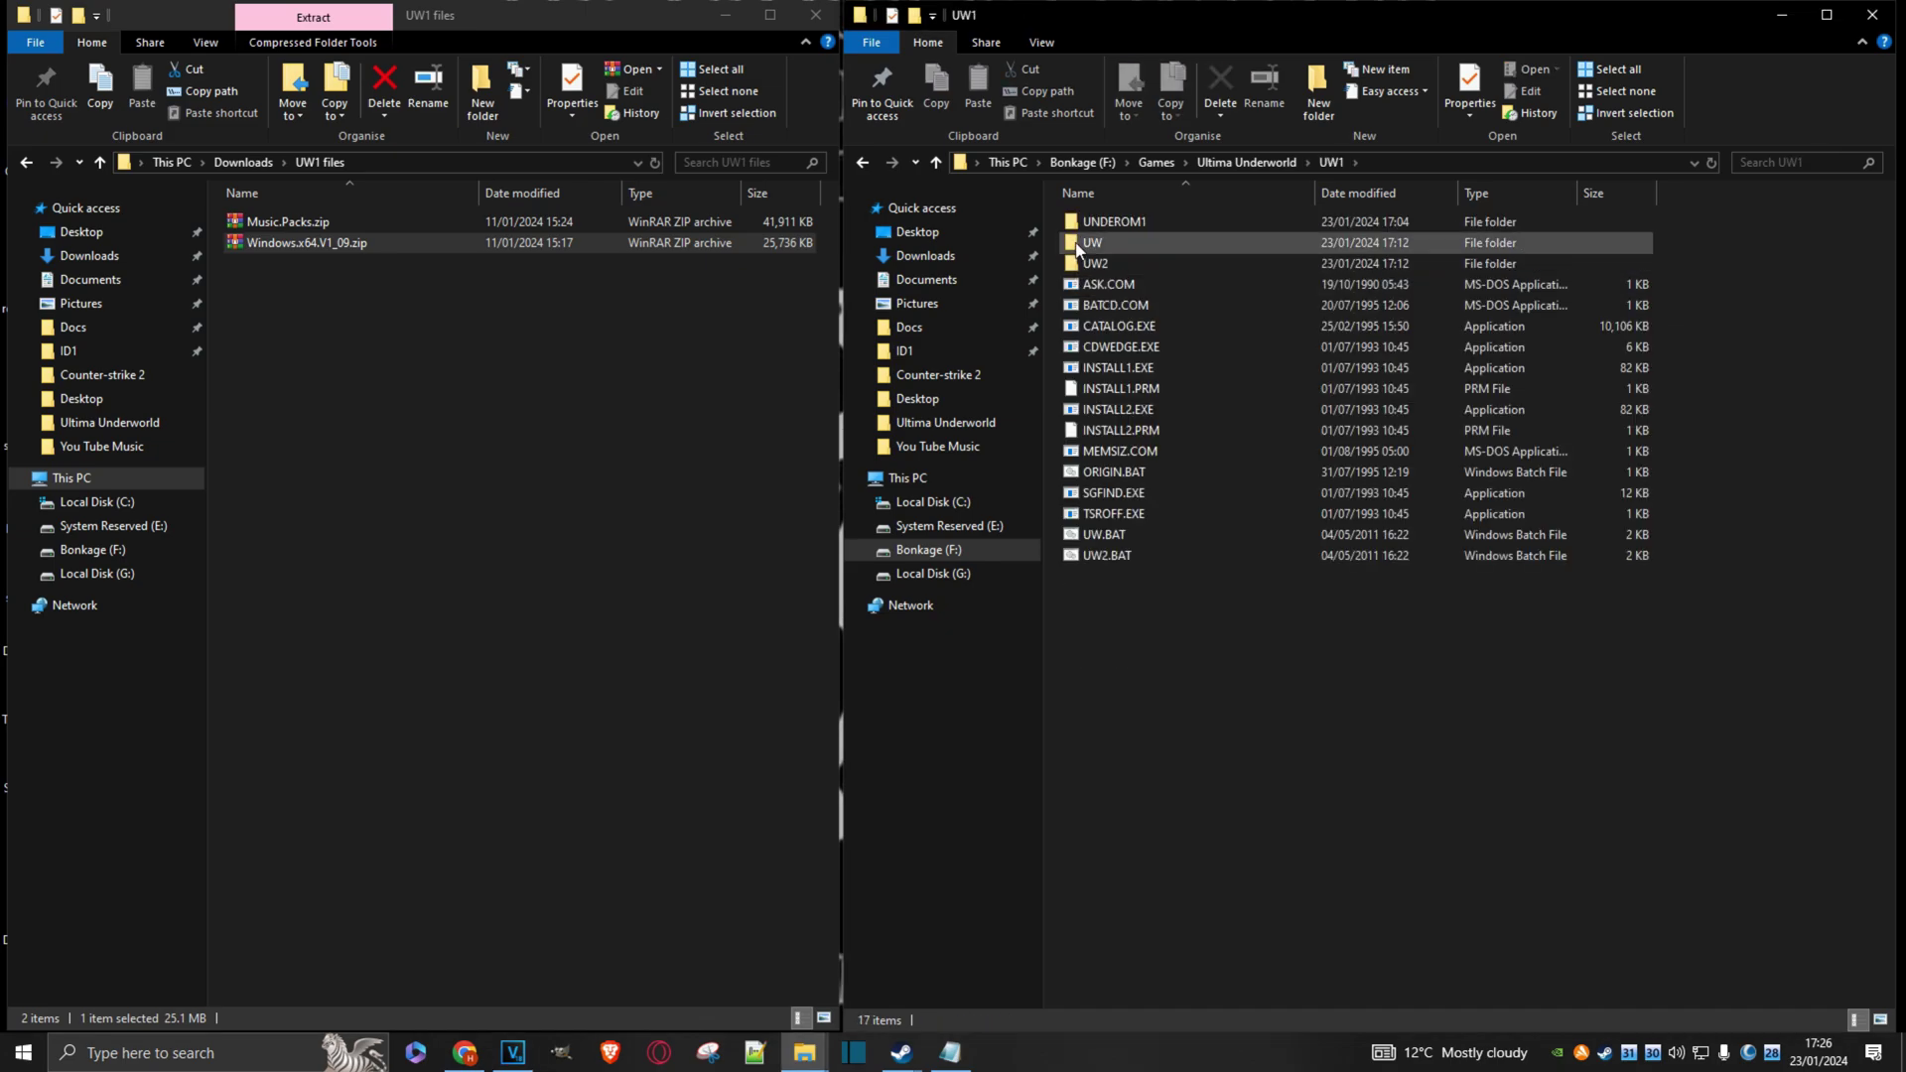
{"action": "double_click", "coordinate": [1079, 245]}
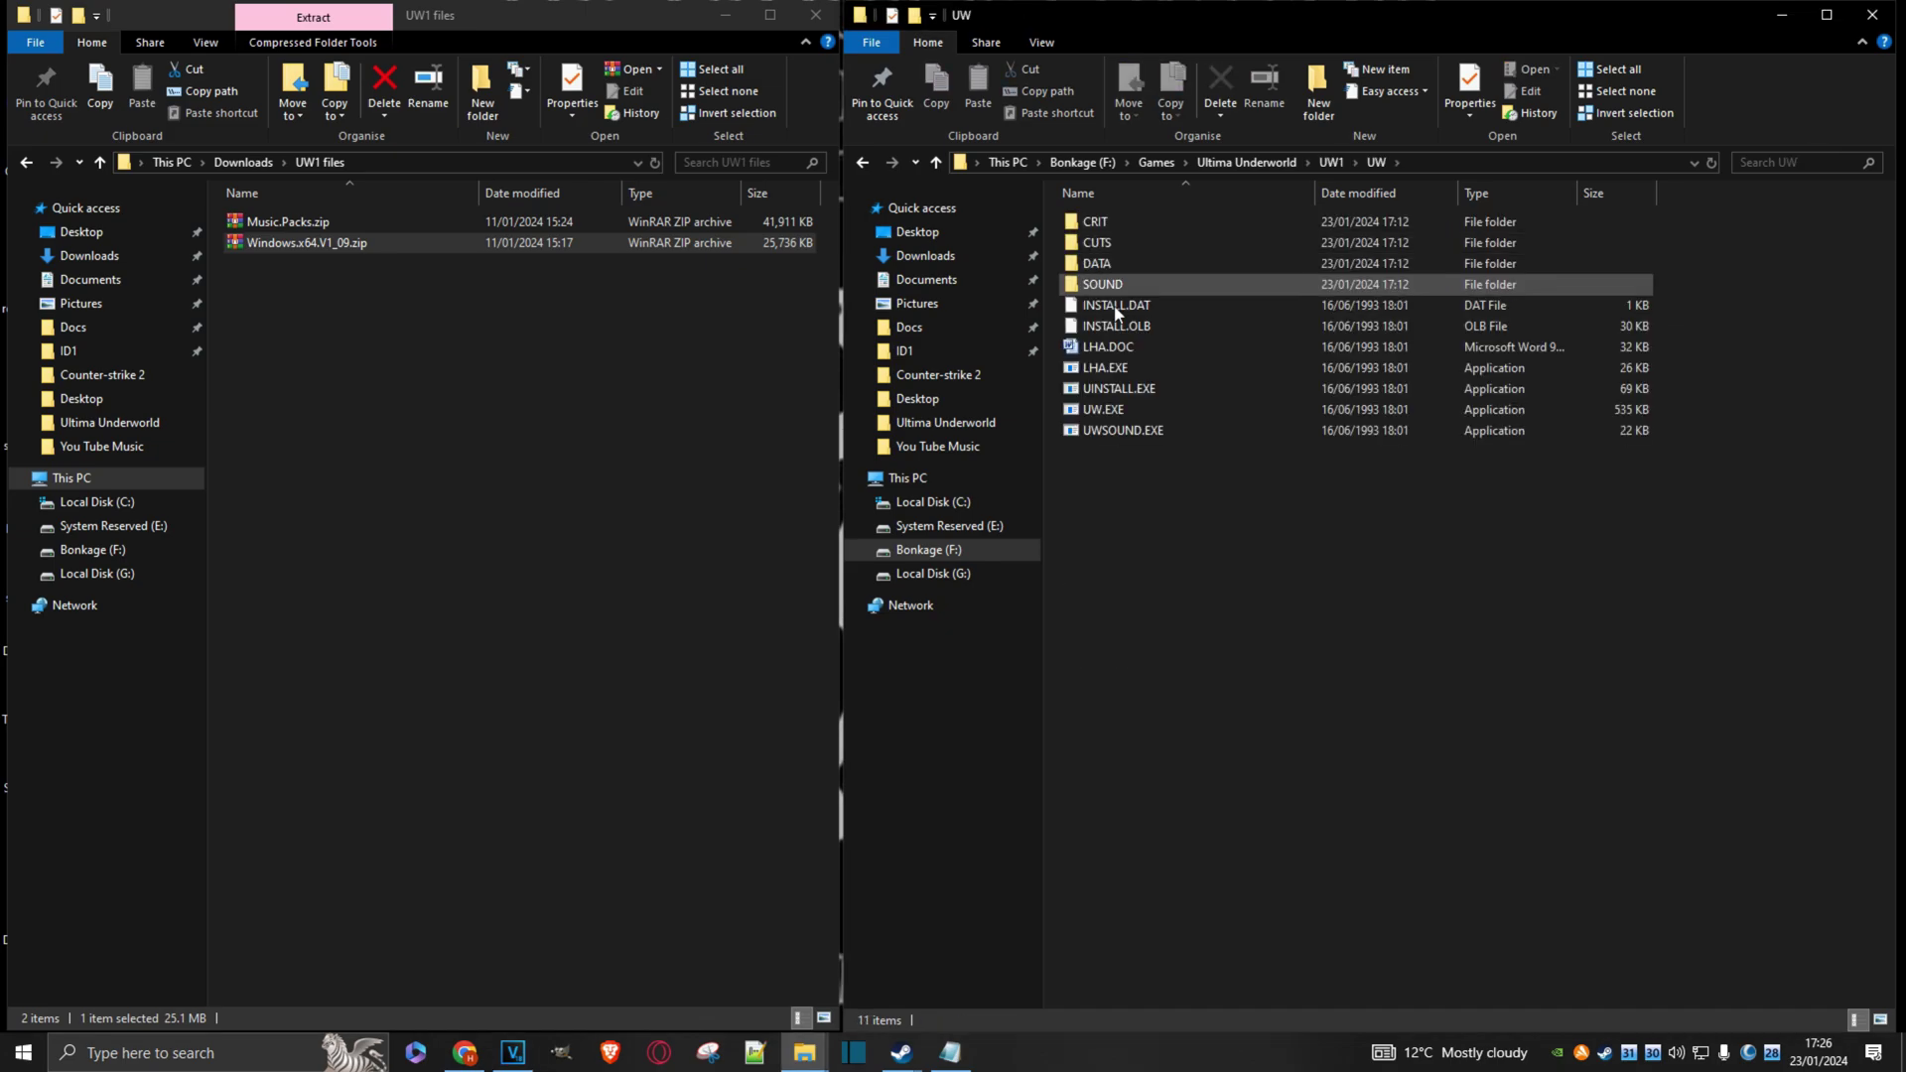
{"action": "left_click_drag", "start_coordinate": [1212, 459], "coordinate": [1062, 219]}
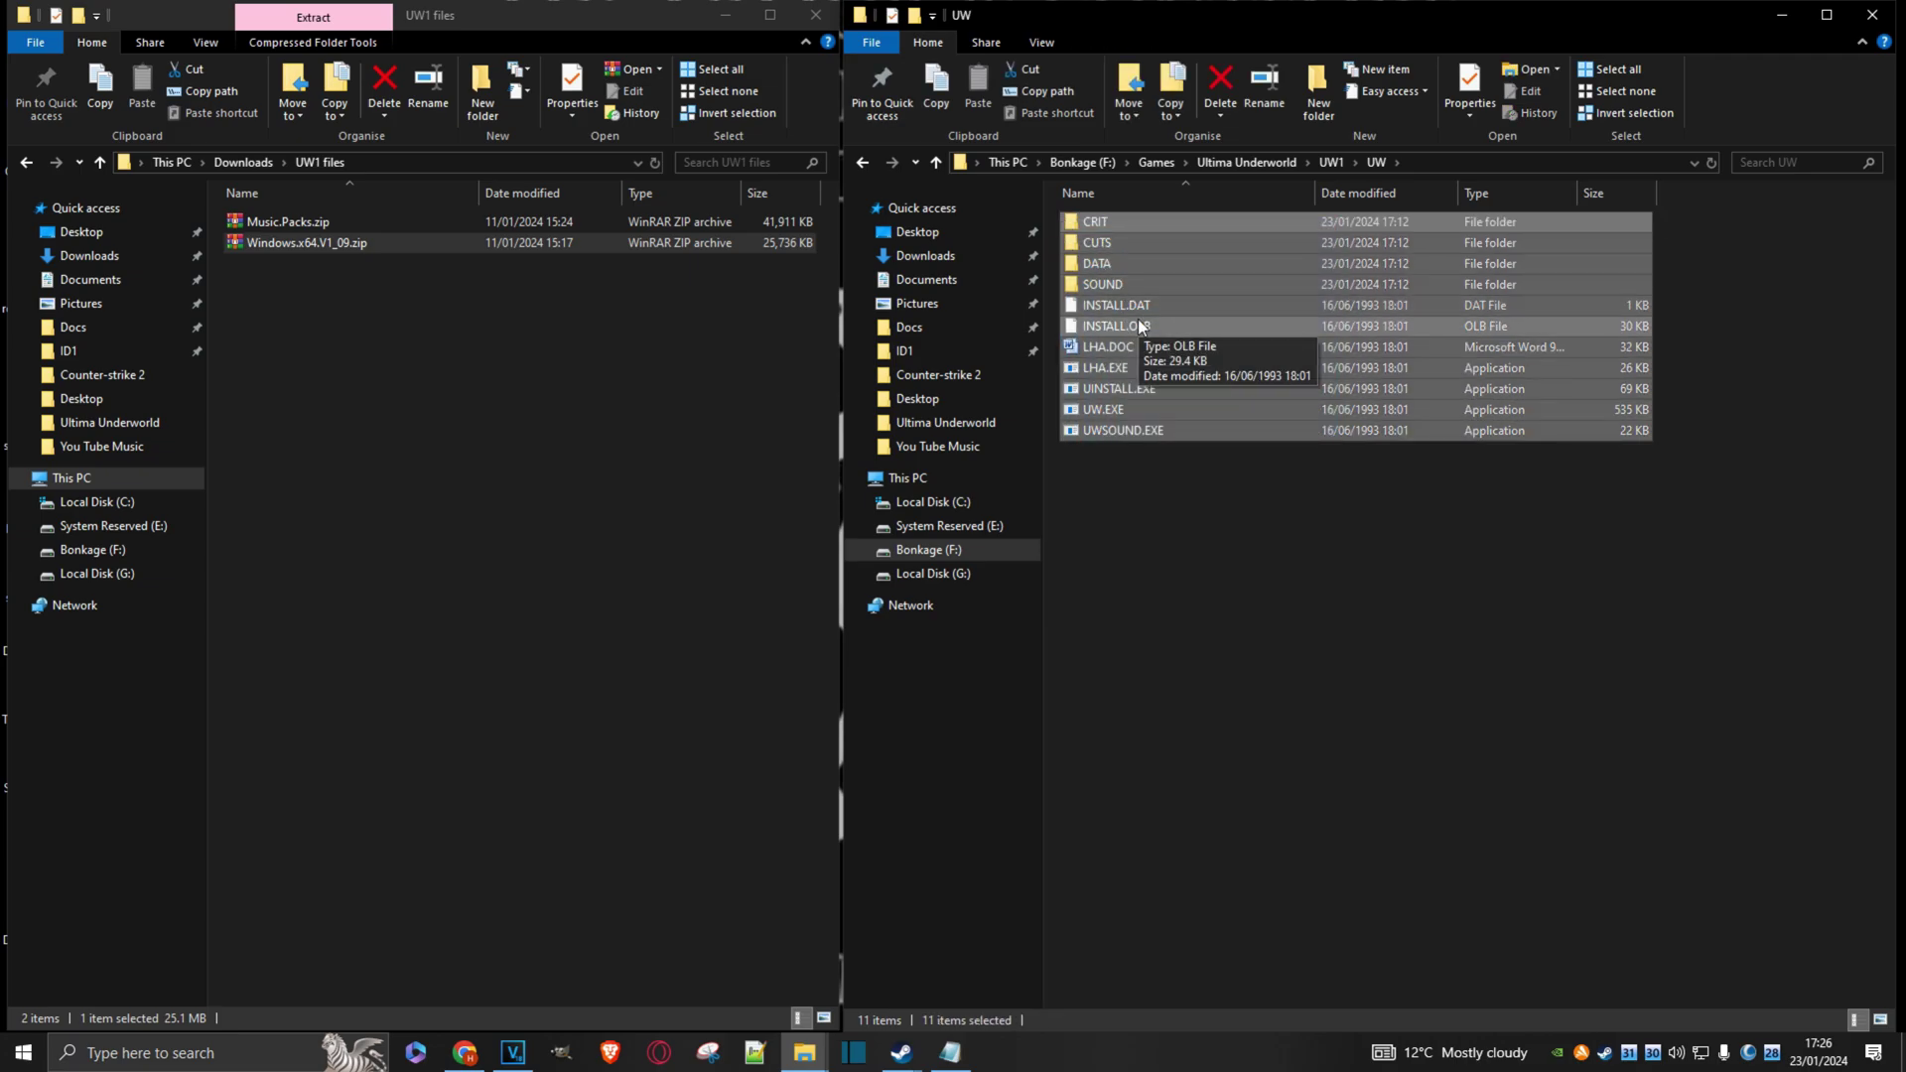
{"action": "right_click", "coordinate": [1157, 337]}
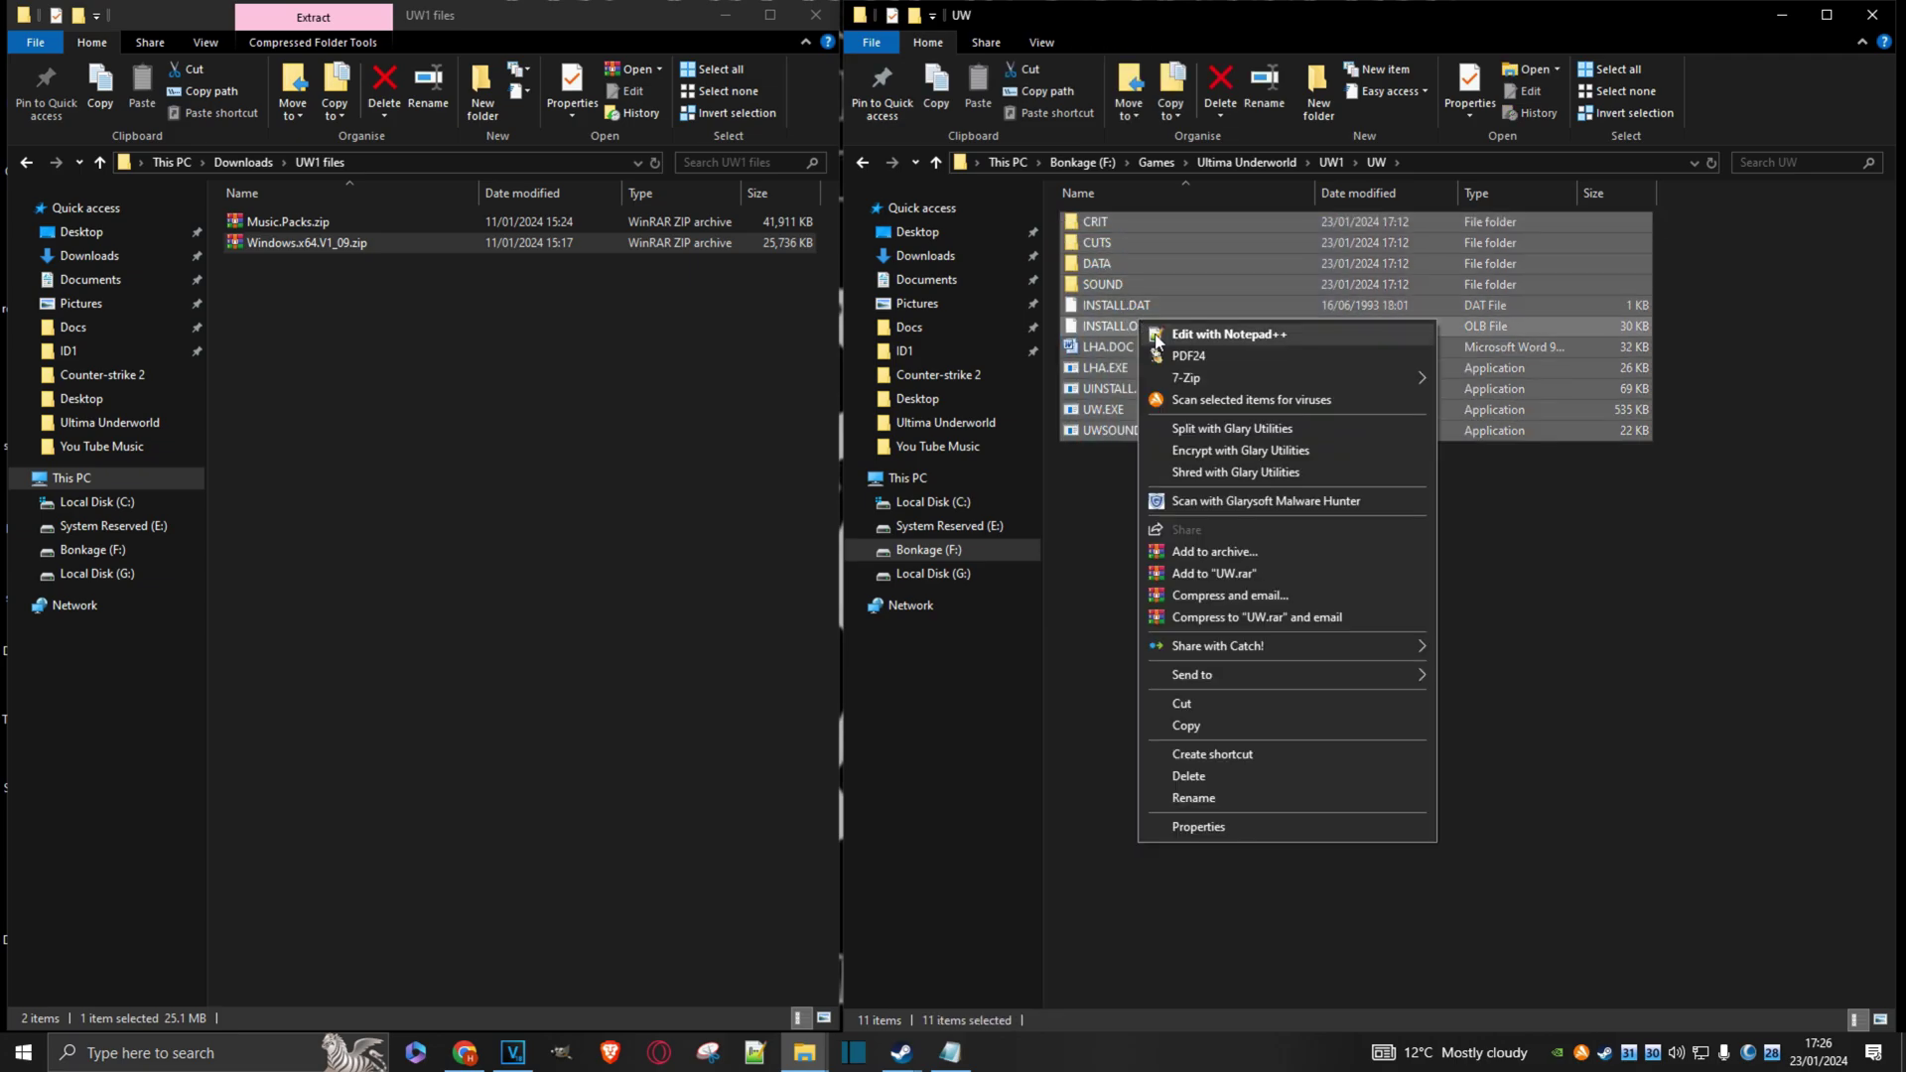
{"action": "left_click", "coordinate": [1195, 728]}
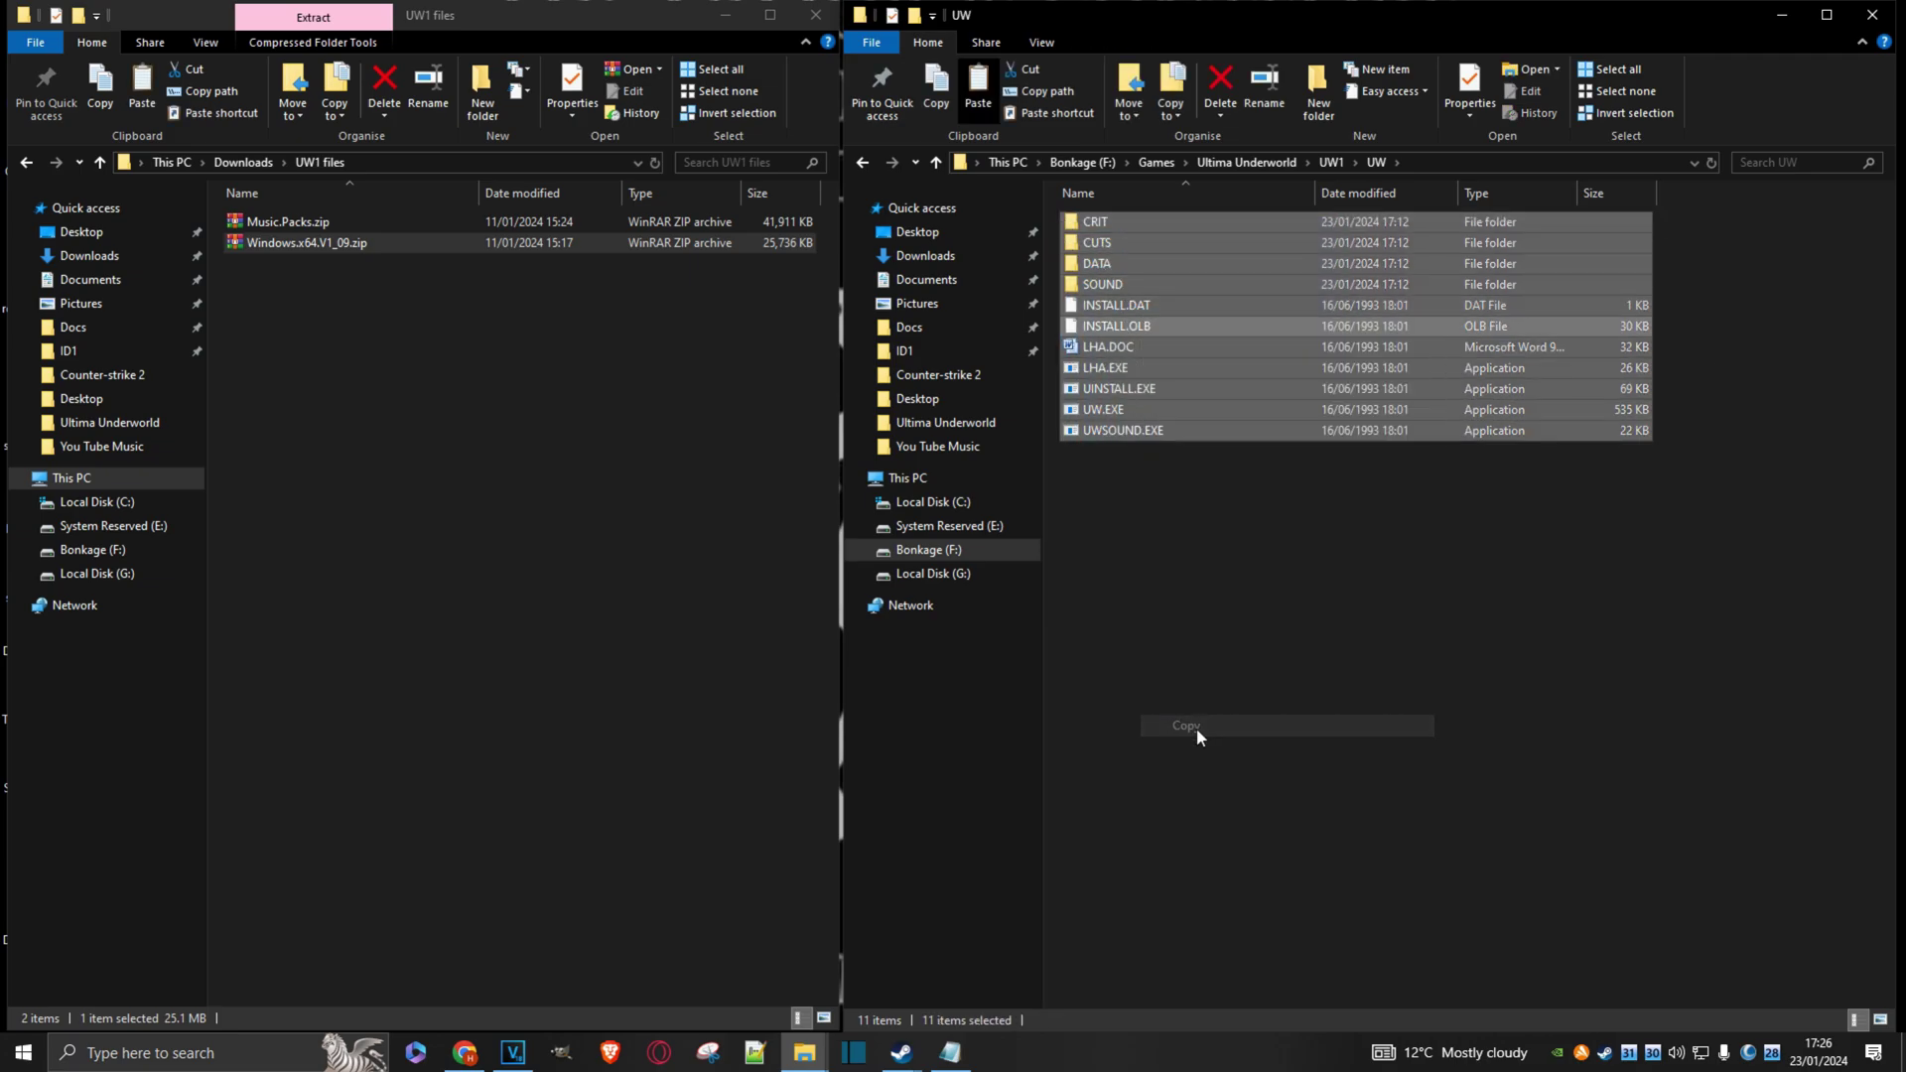
{"action": "left_click", "coordinate": [1333, 163]}
{"action": "right_click", "coordinate": [1279, 706]}
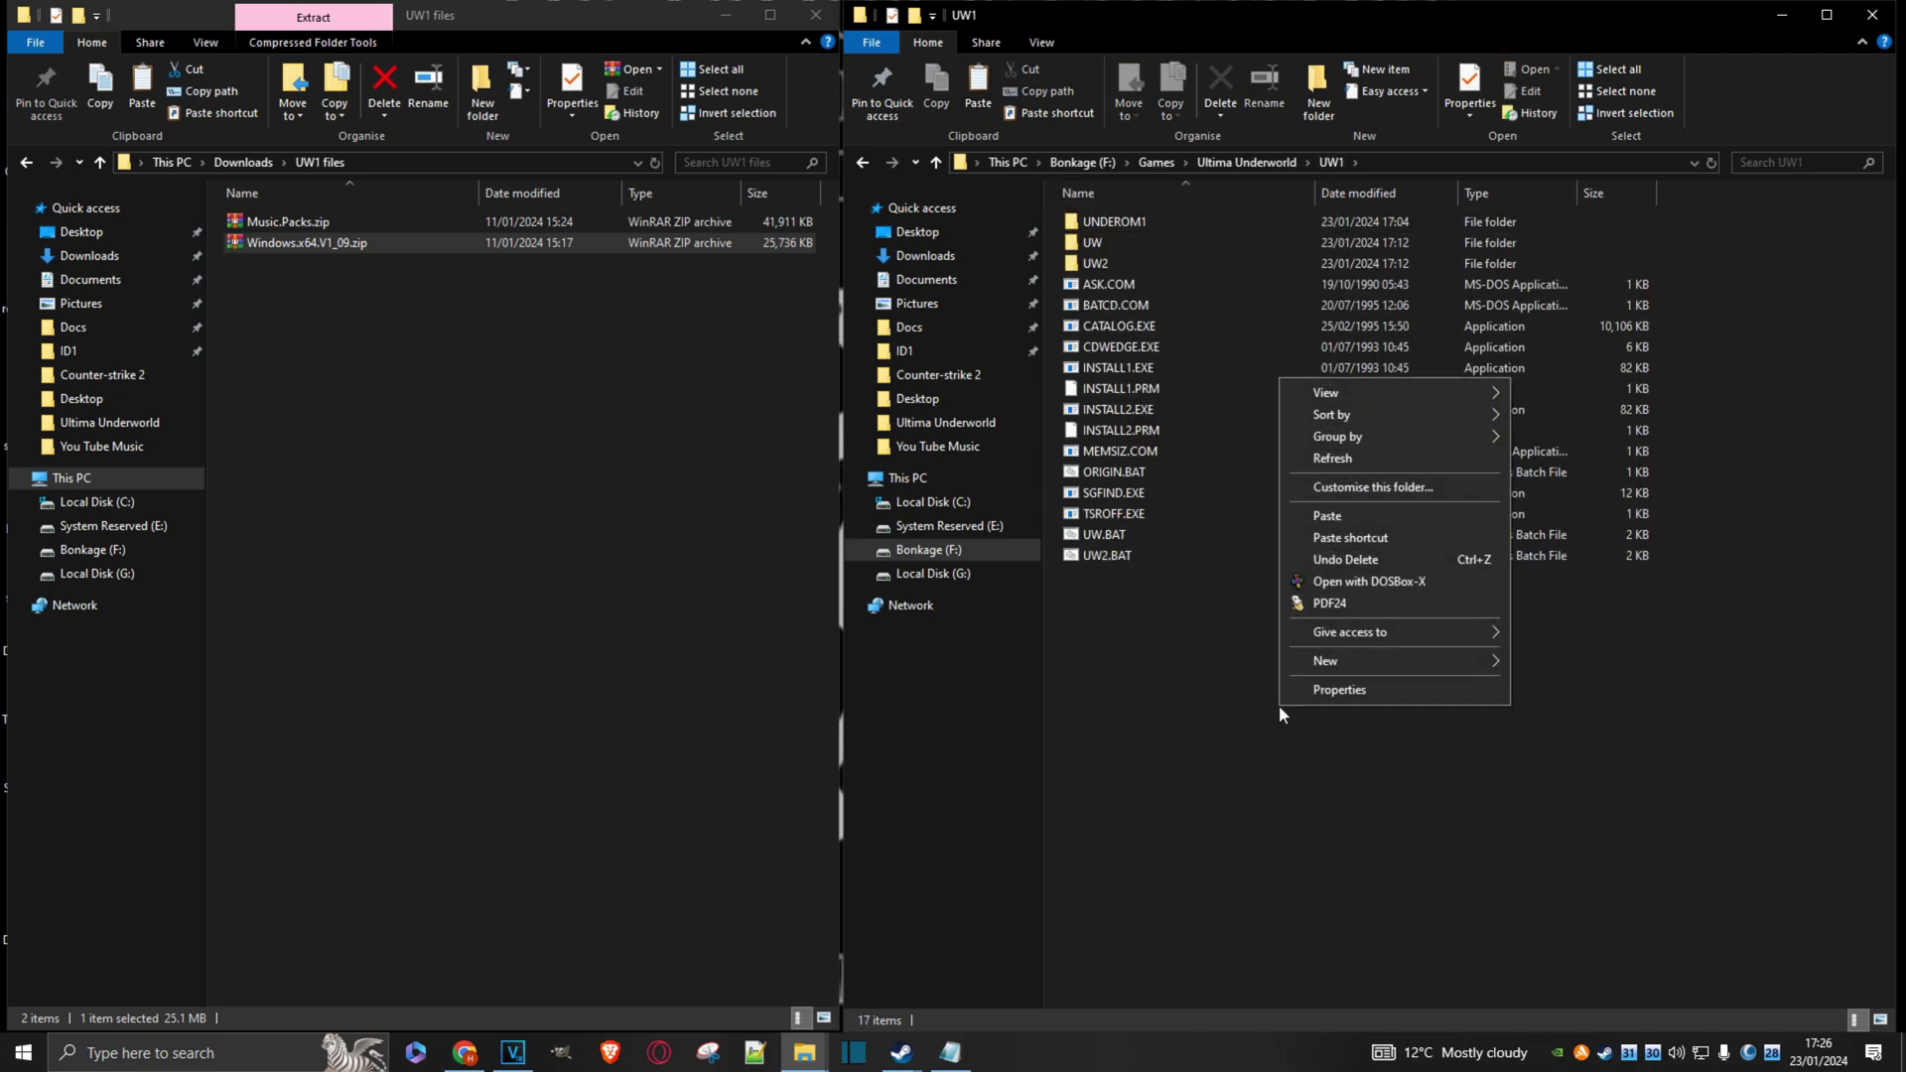
{"action": "left_click", "coordinate": [1349, 509]}
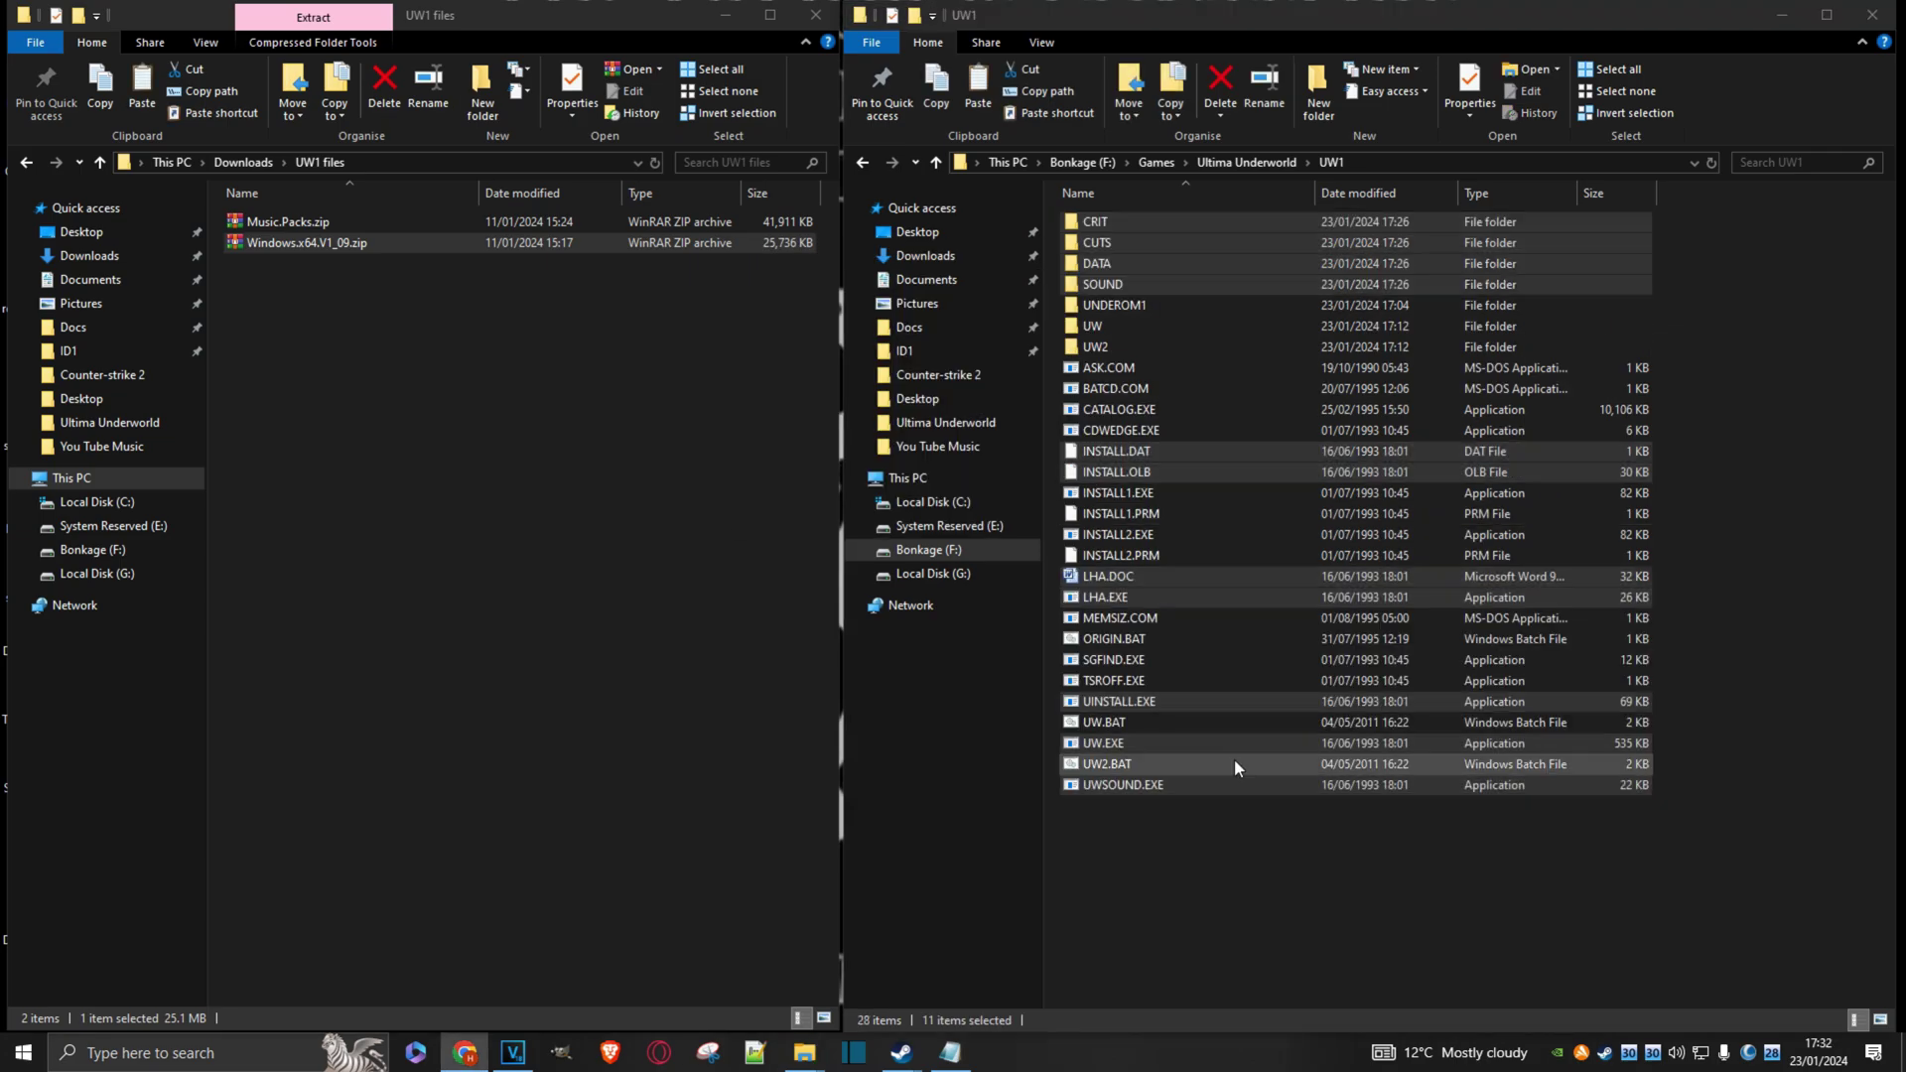
{"action": "left_click", "coordinate": [1249, 163]}
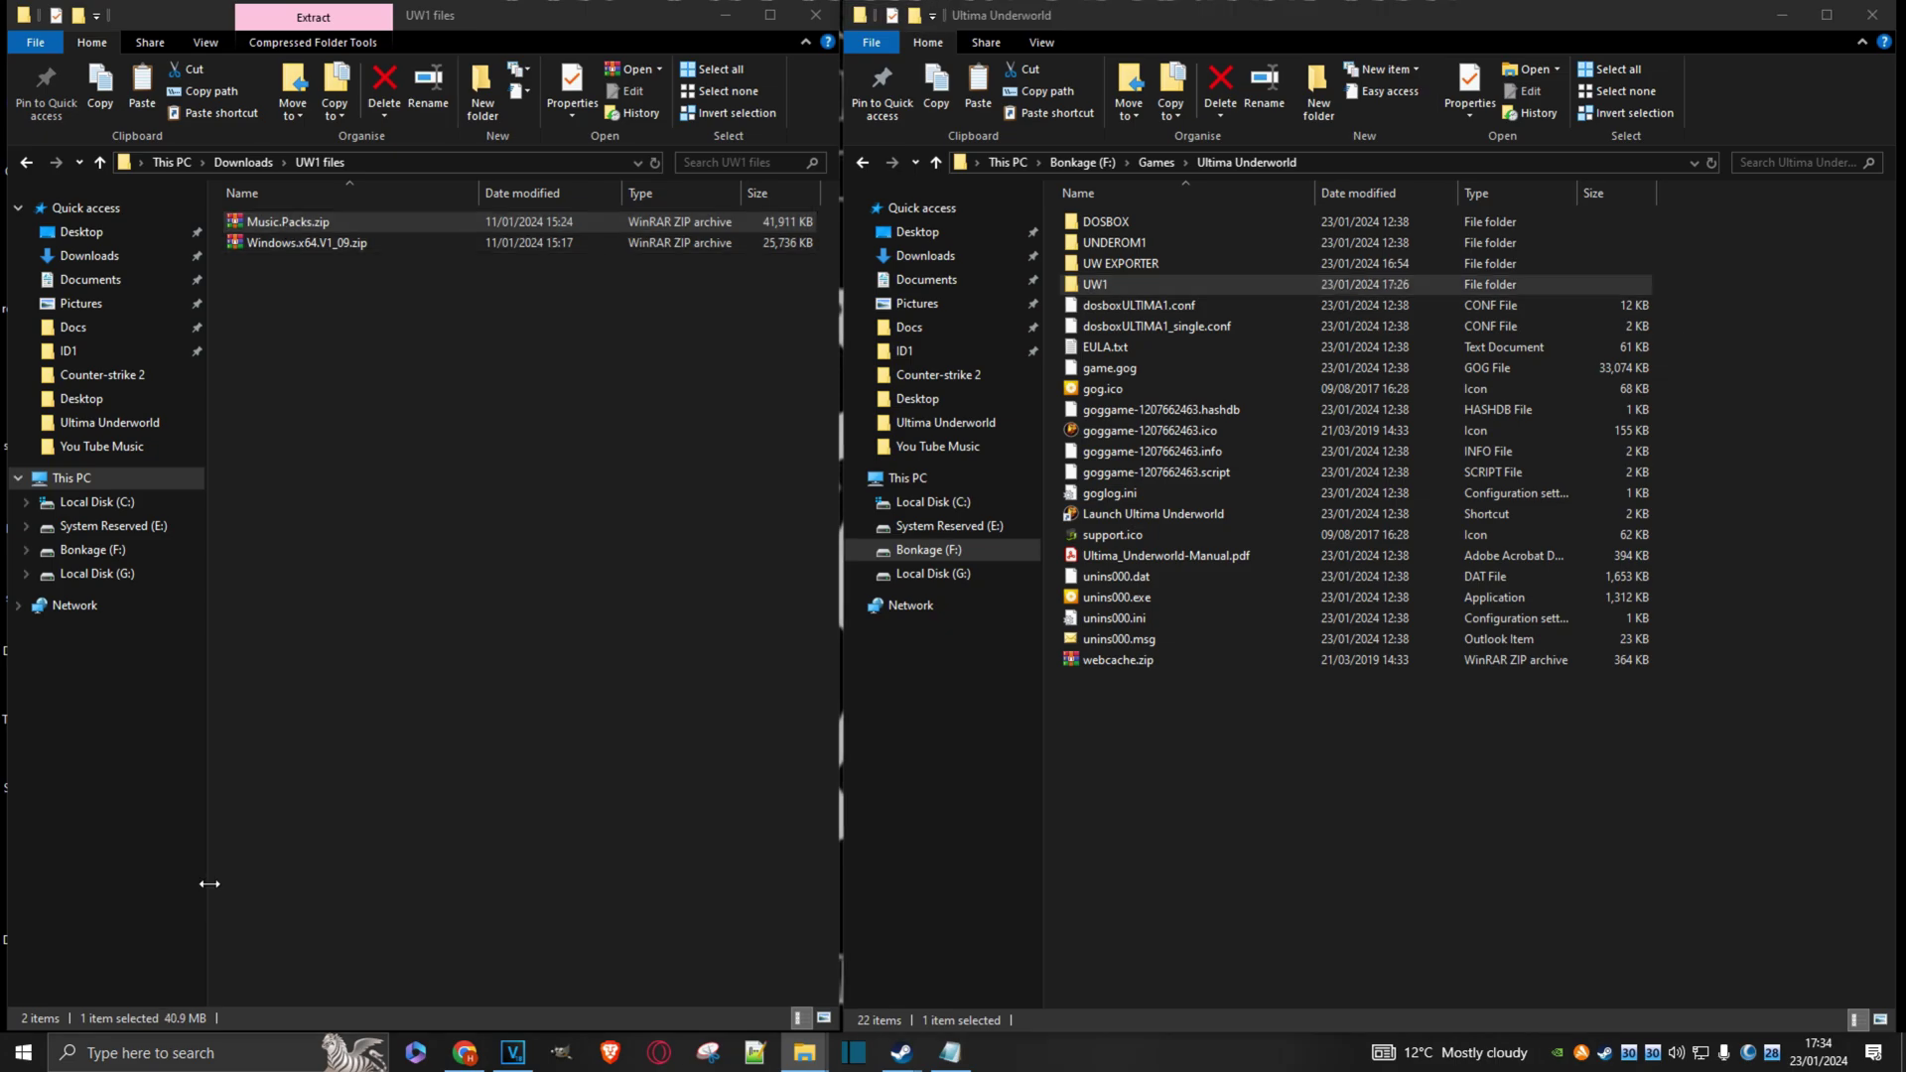
- Extract the UW1_PSX folder from Music.Packs.zip into Ultima Underworld and close the archive
{"action": "left_click", "coordinate": [276, 223]}
{"action": "double_click", "coordinate": [272, 223]}
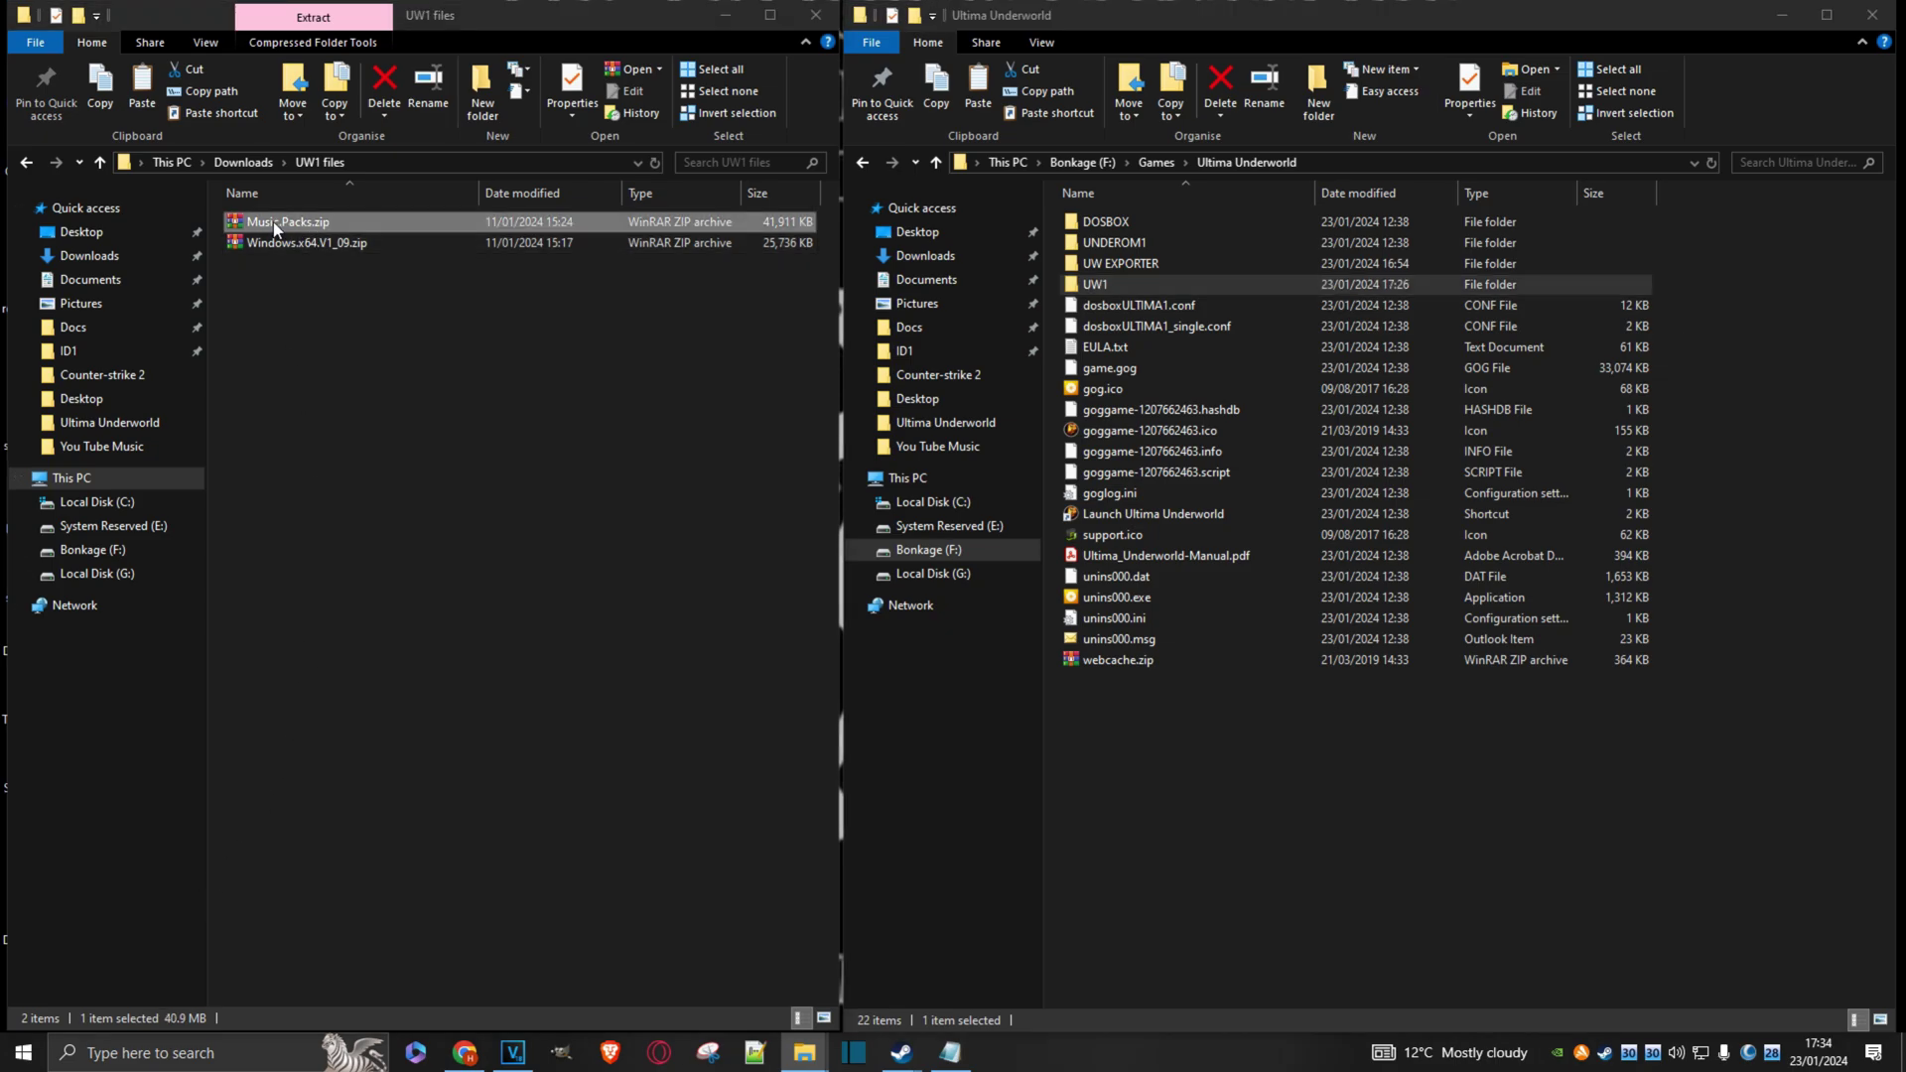
{"action": "left_click", "coordinate": [1327, 199]}
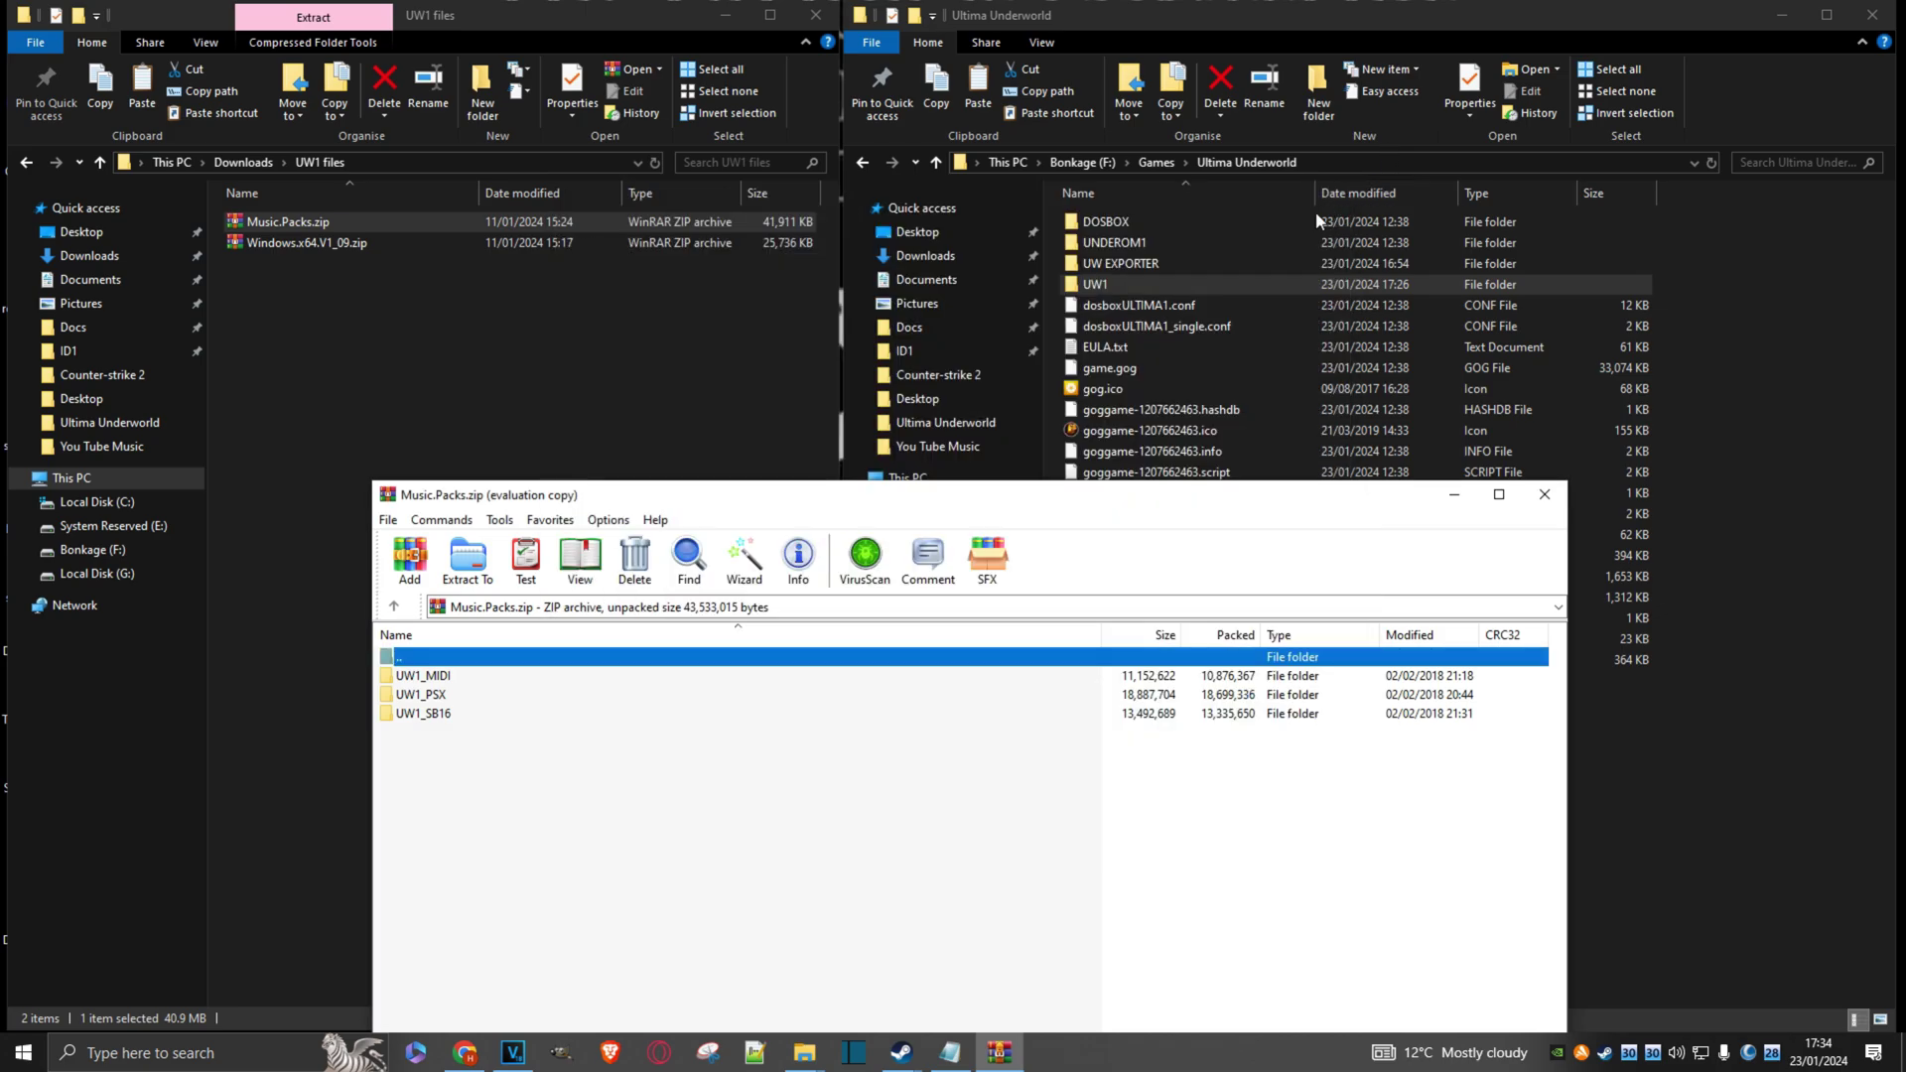
{"action": "left_click_drag", "start_coordinate": [941, 501], "coordinate": [664, 234]}
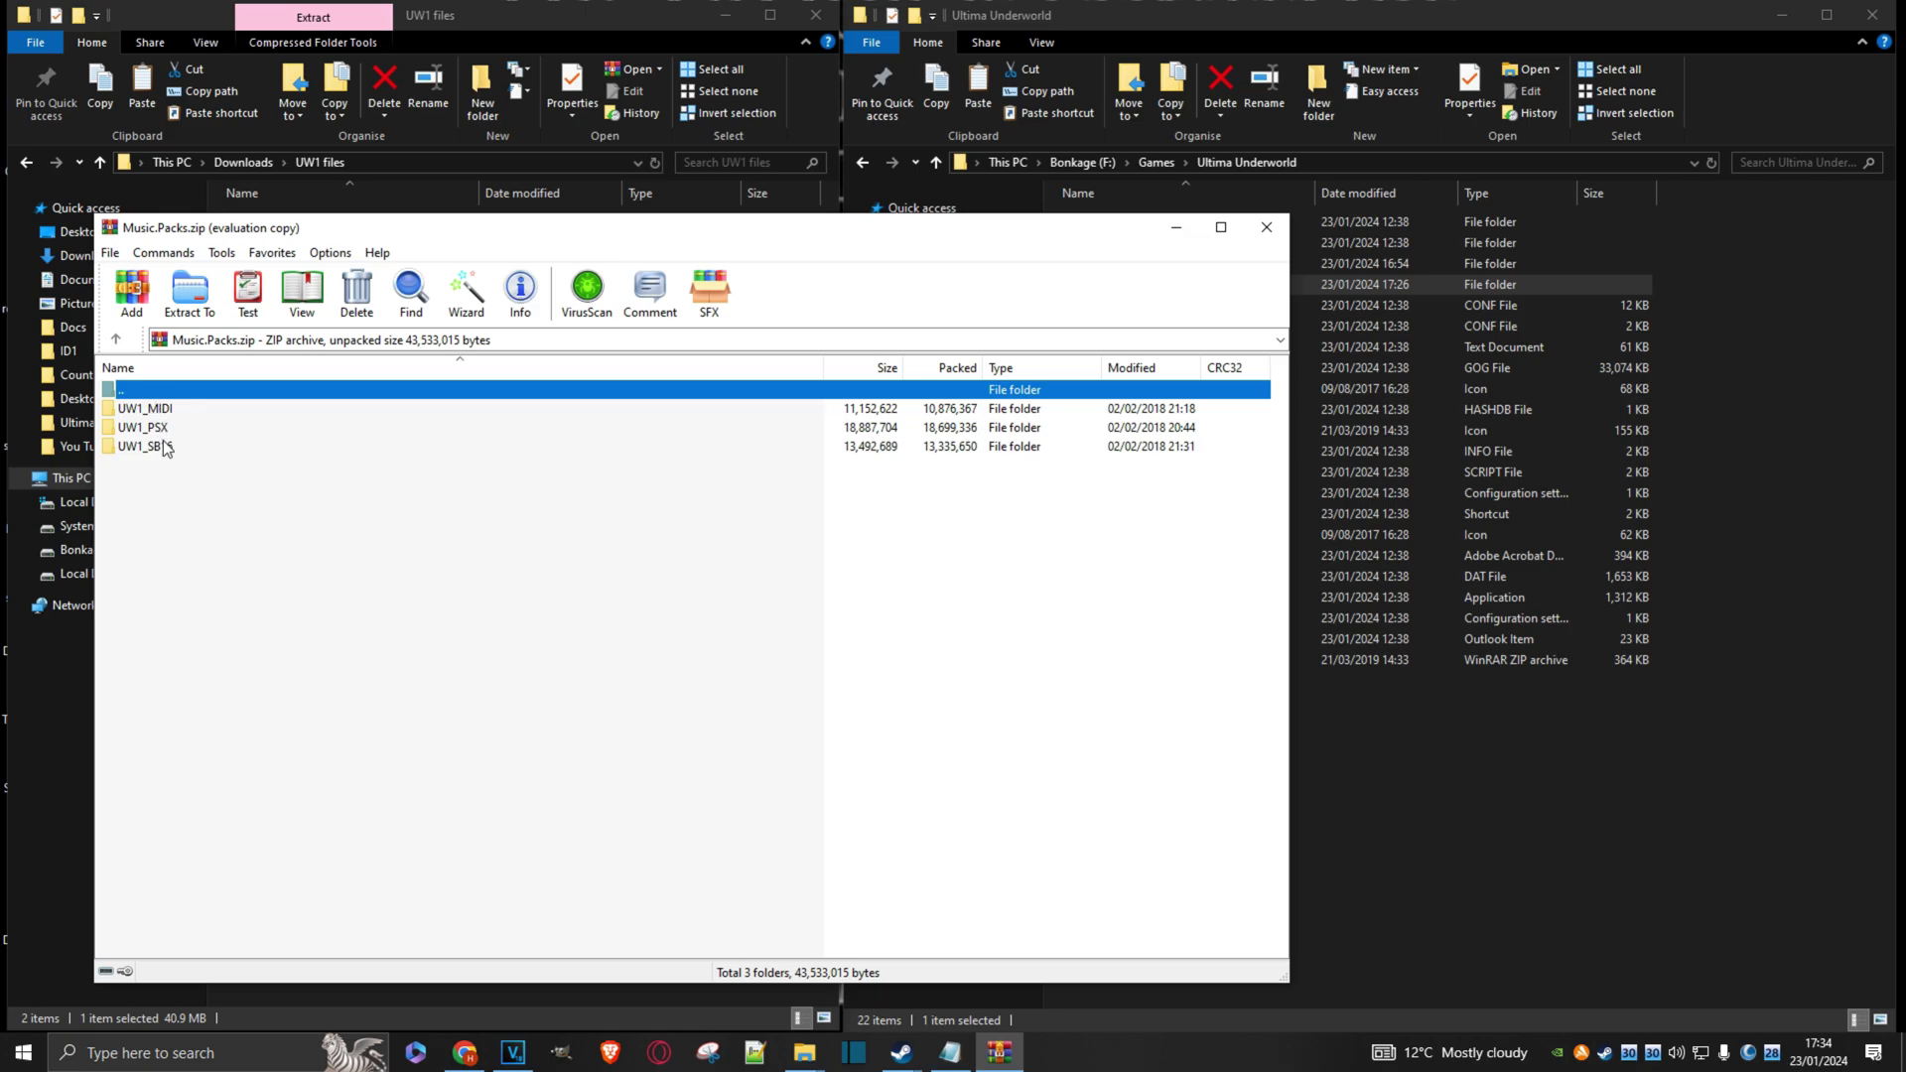
{"action": "left_click", "coordinate": [164, 431]}
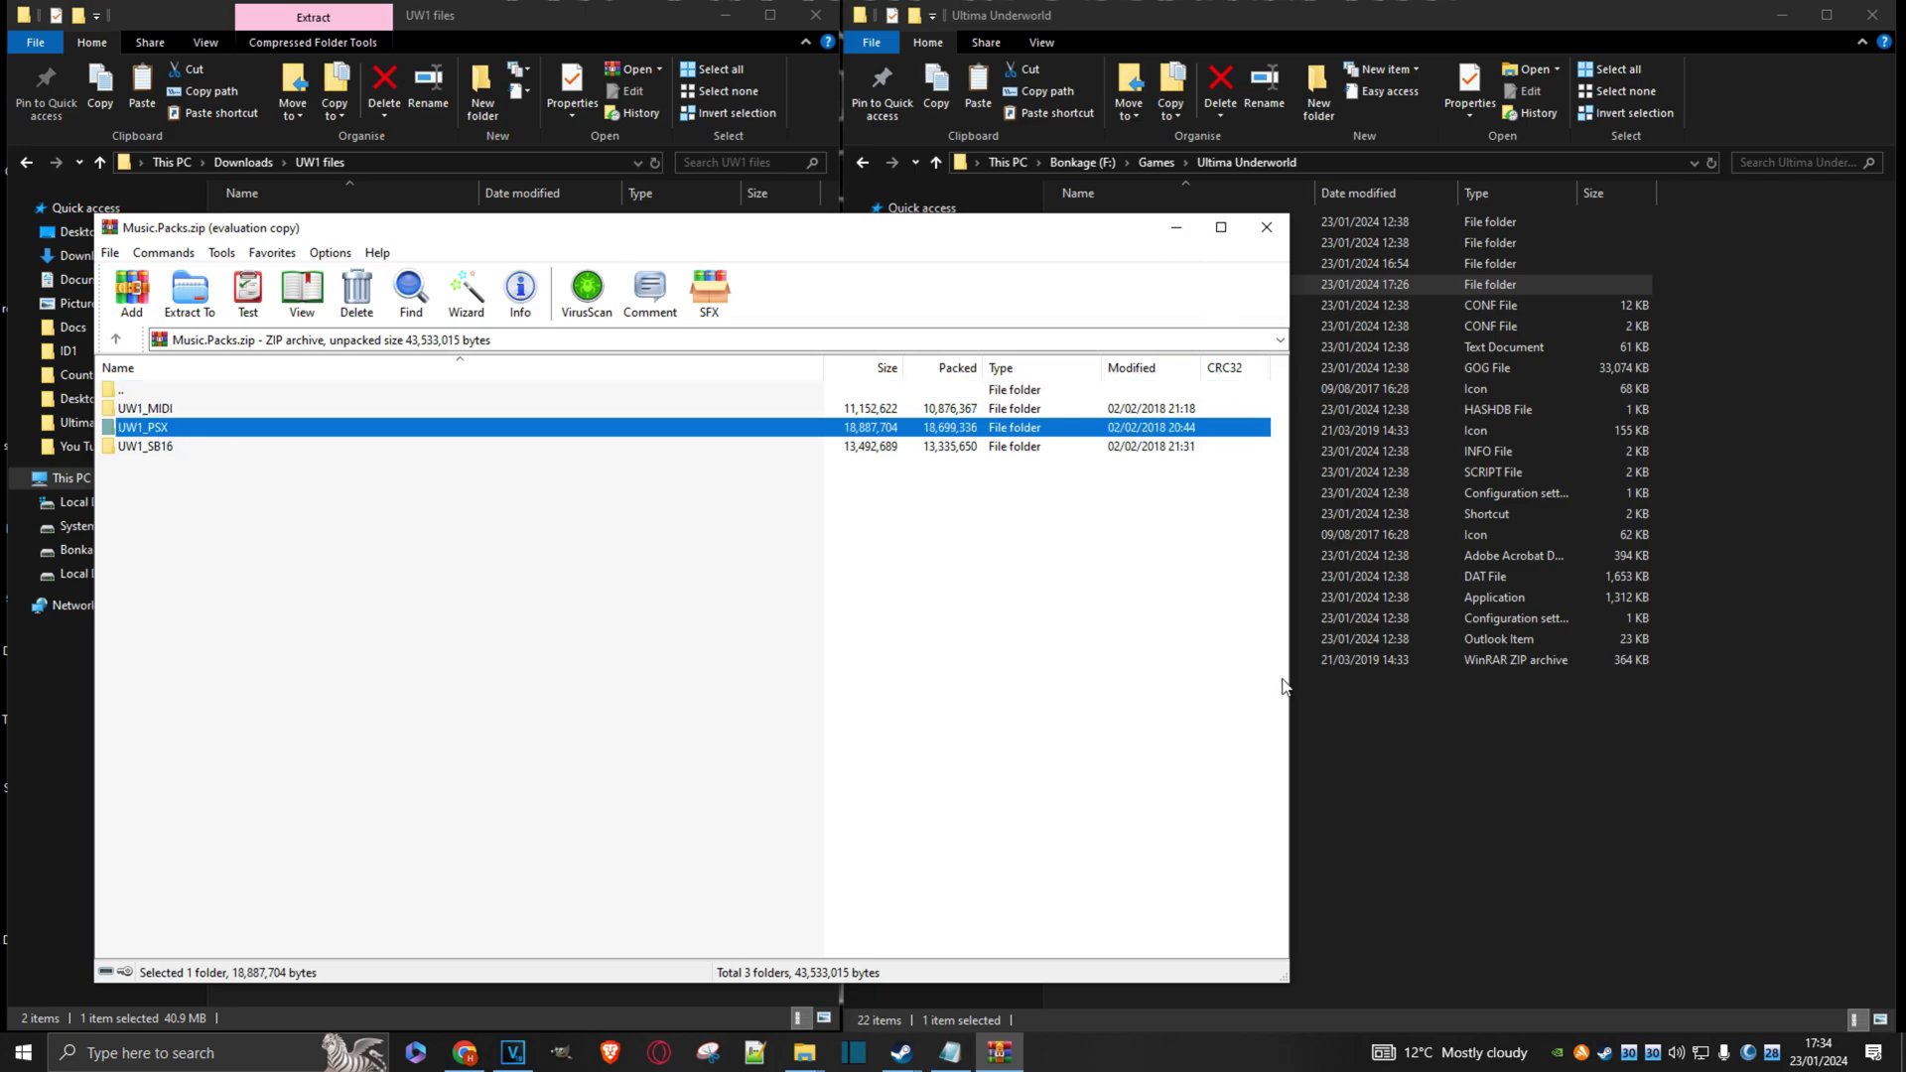
{"action": "left_click_drag", "start_coordinate": [1285, 685], "coordinate": [861, 675]}
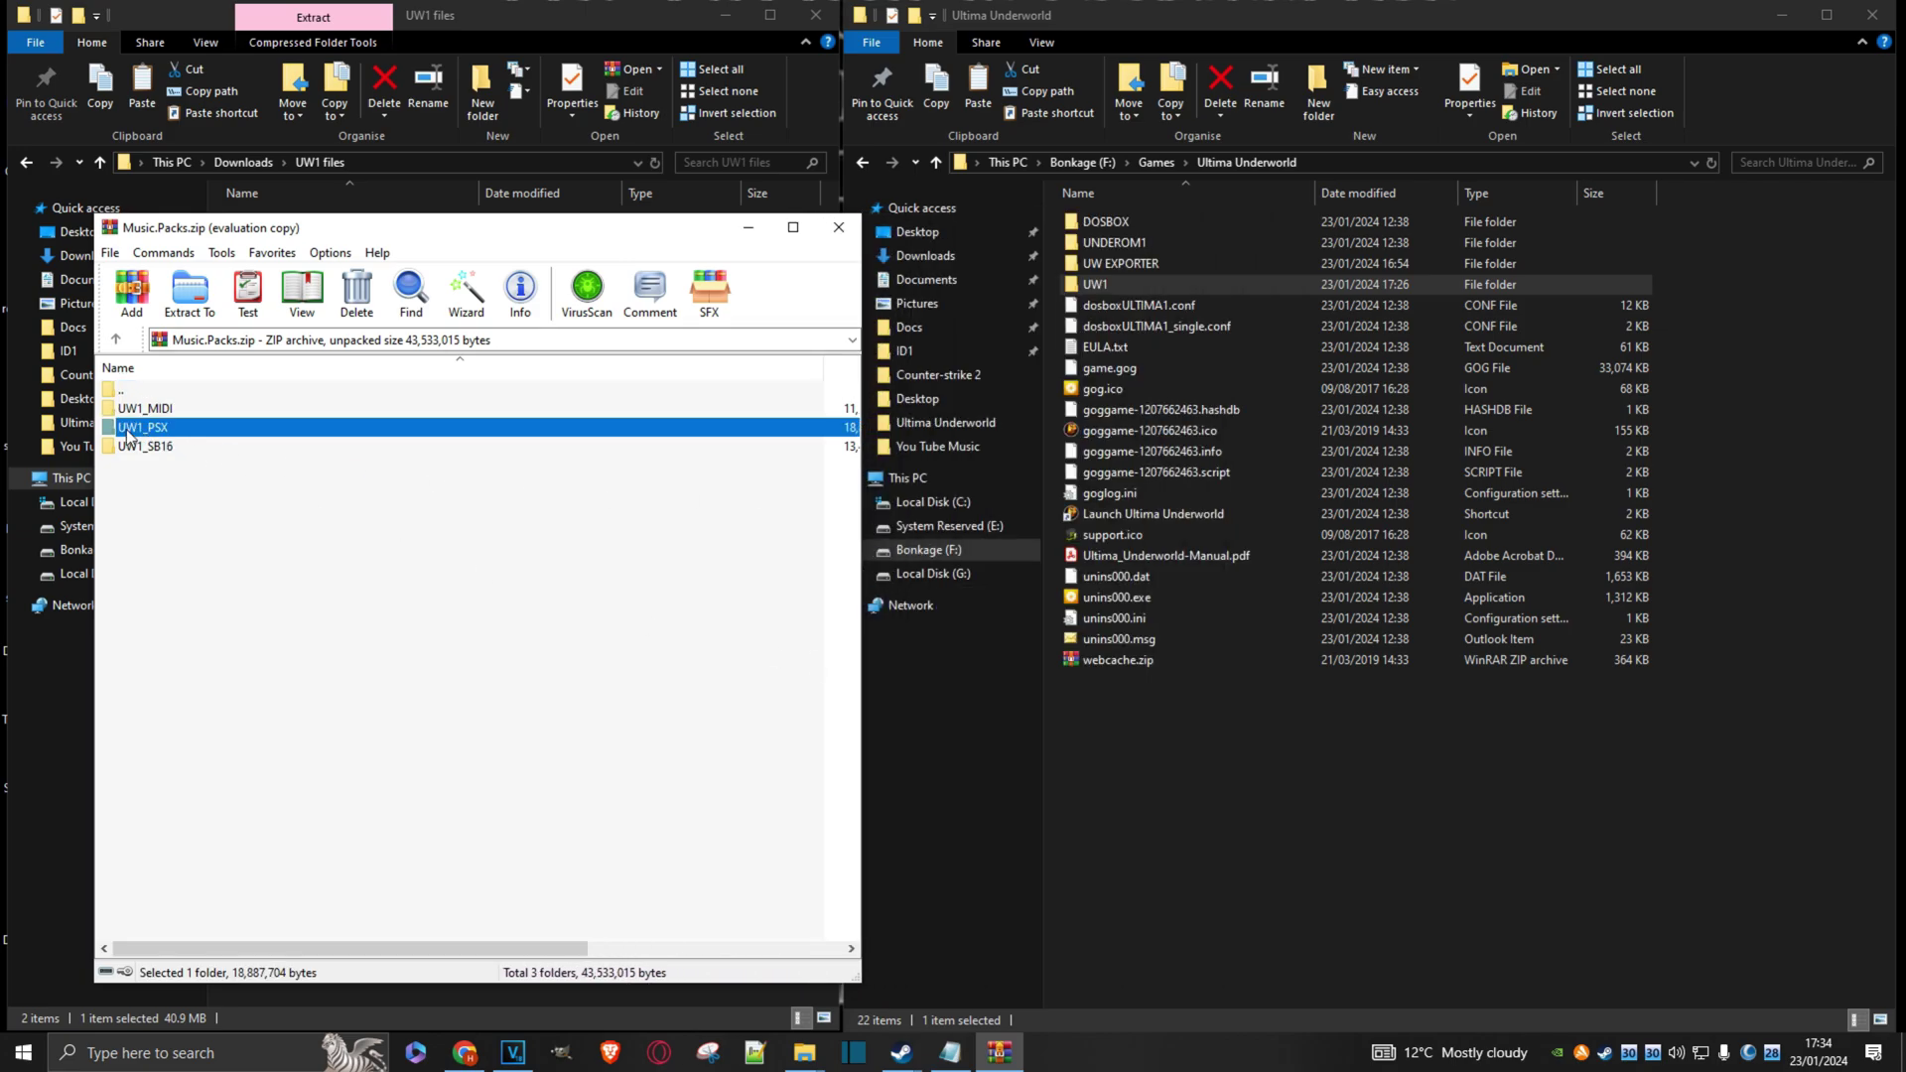
{"action": "left_click_drag", "start_coordinate": [130, 437], "coordinate": [1212, 824]}
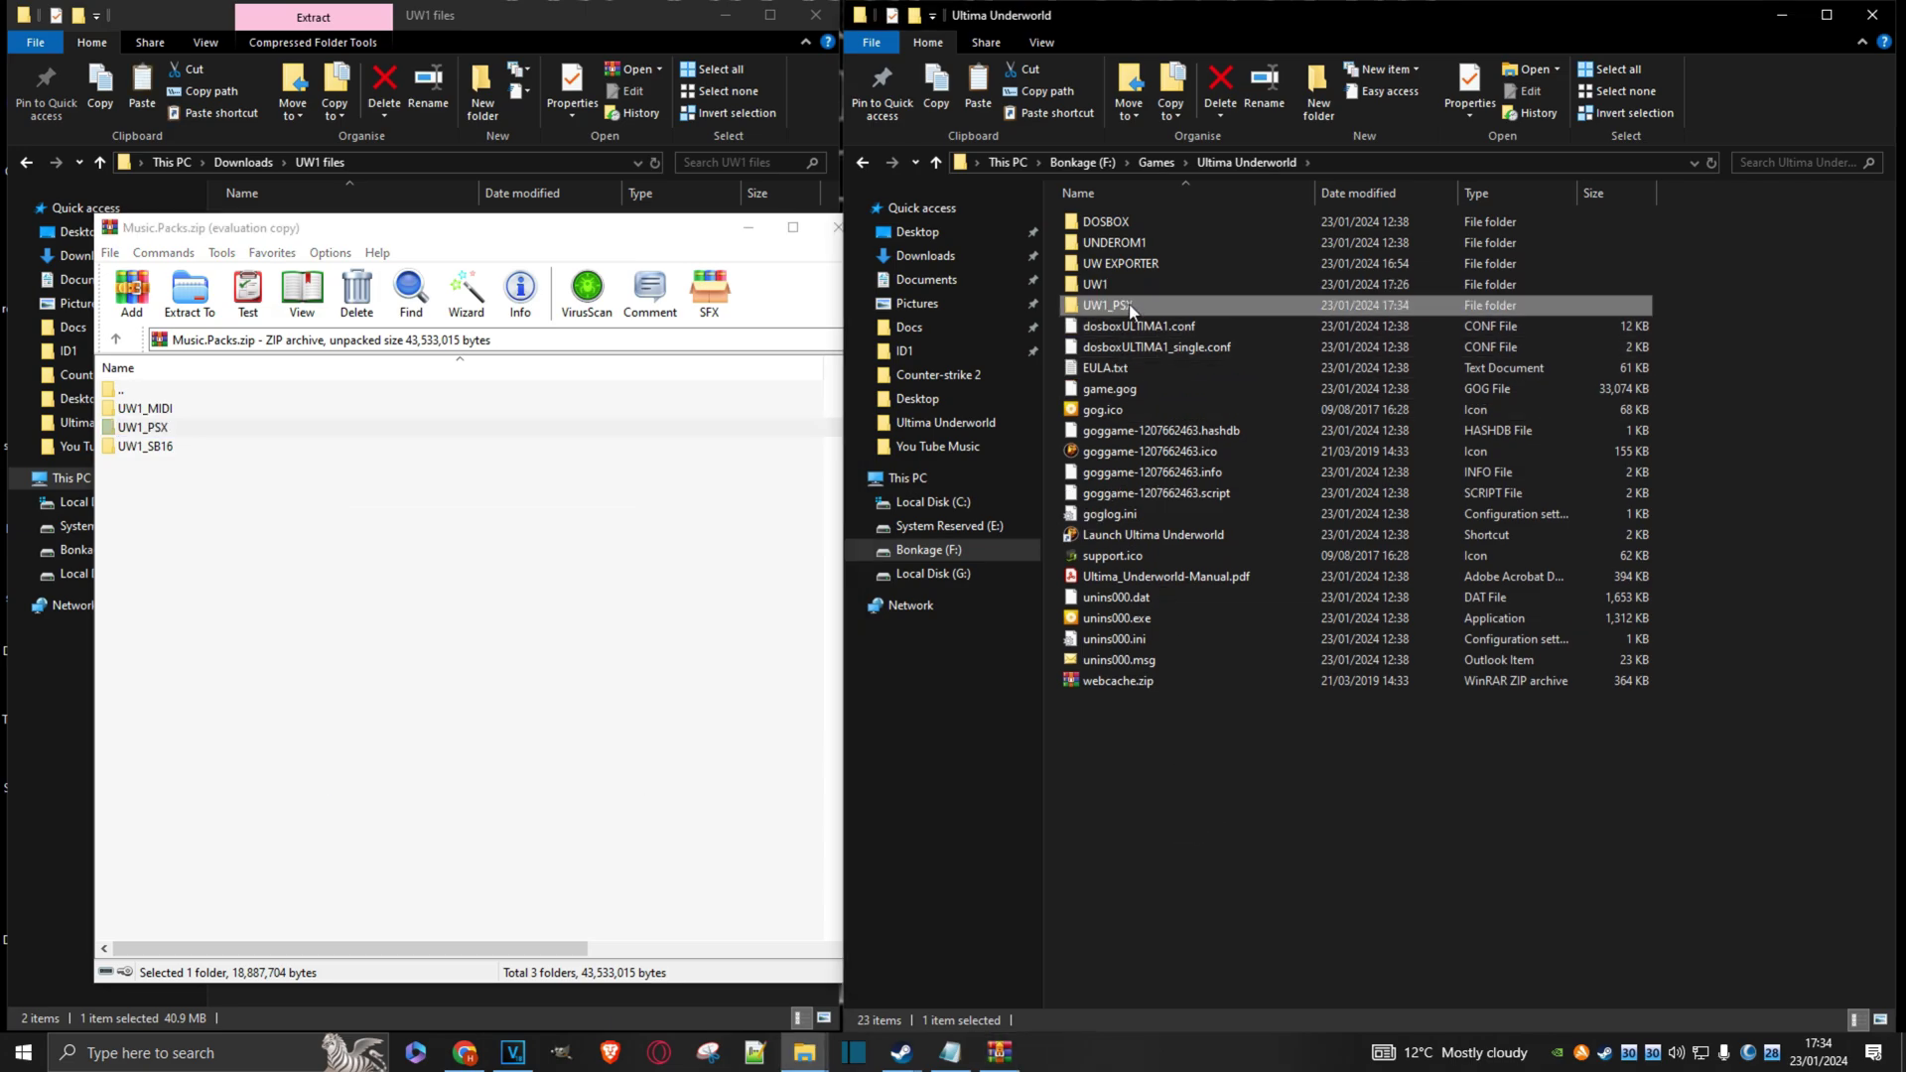
{"action": "left_click", "coordinate": [830, 227]}
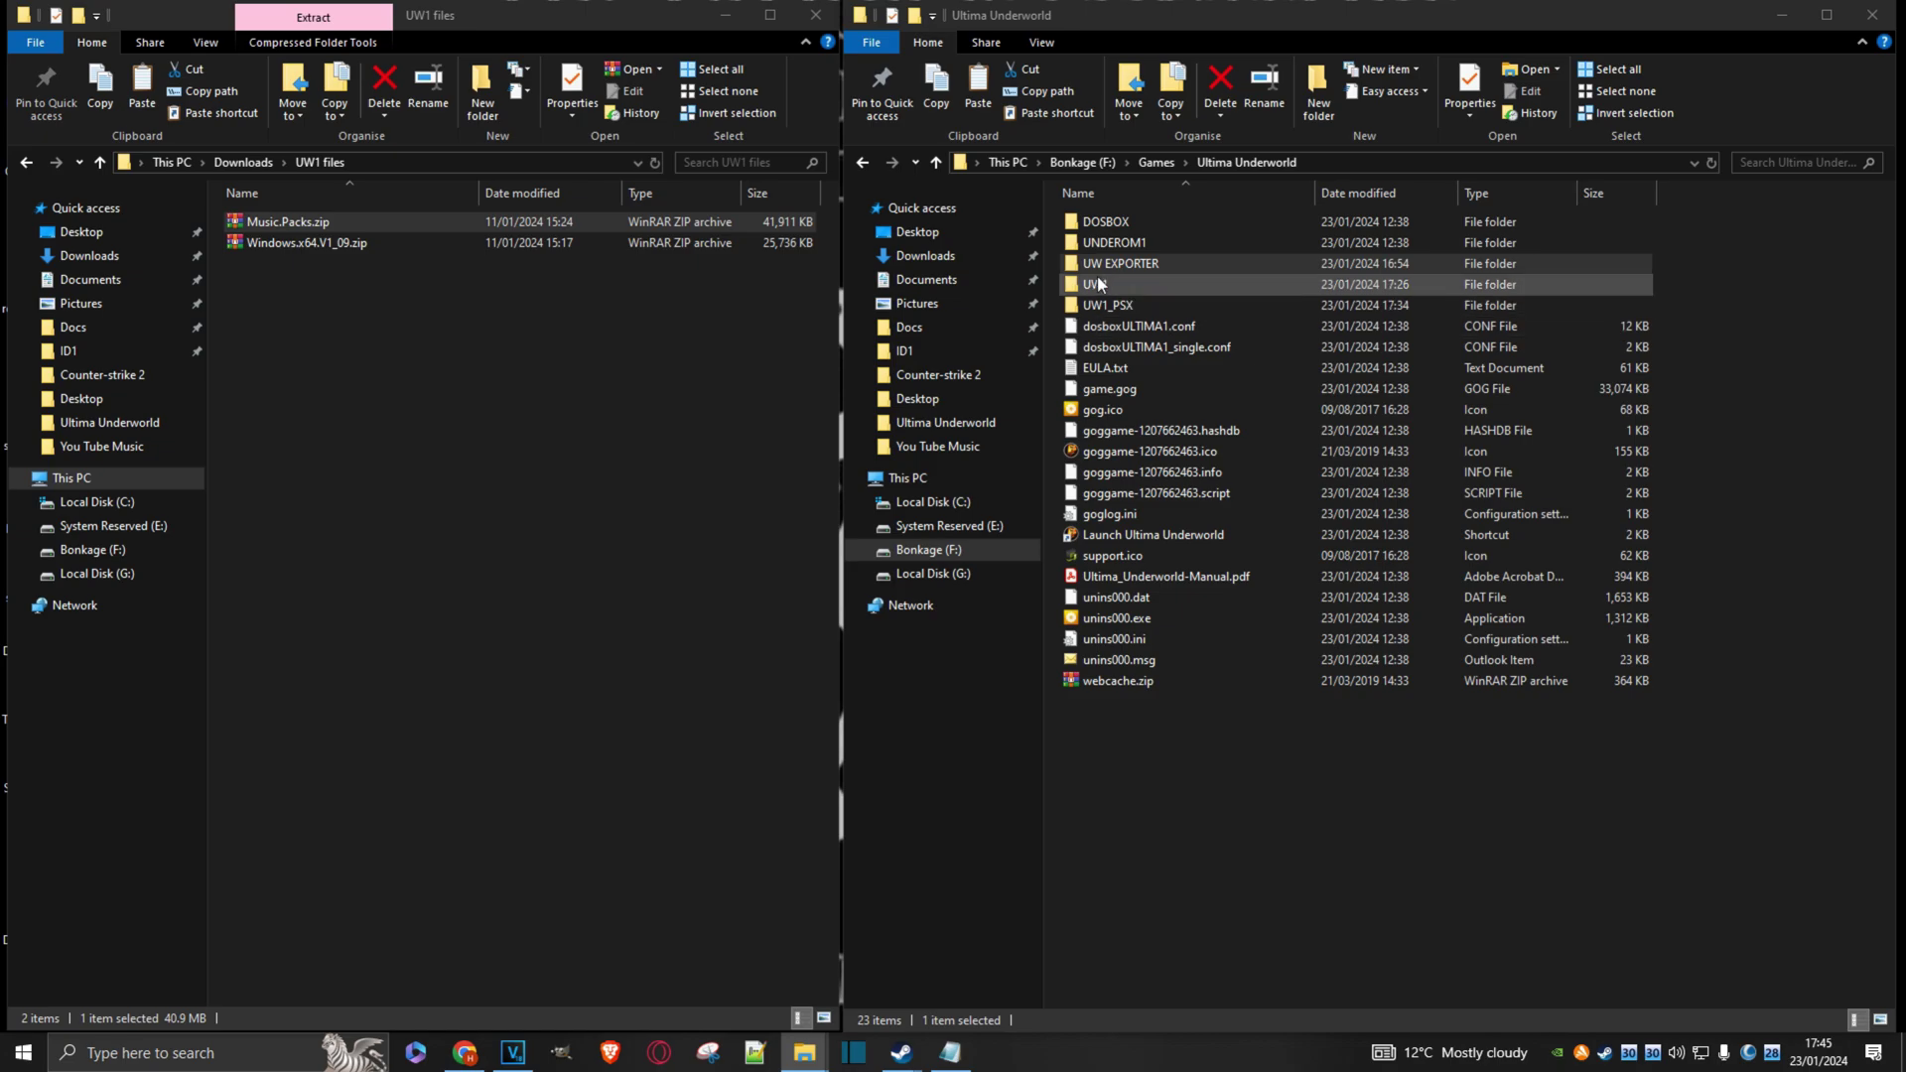
- Open the UW EXPORTER folder and open its config.ini in Notepad++
{"action": "left_click", "coordinate": [1110, 263]}
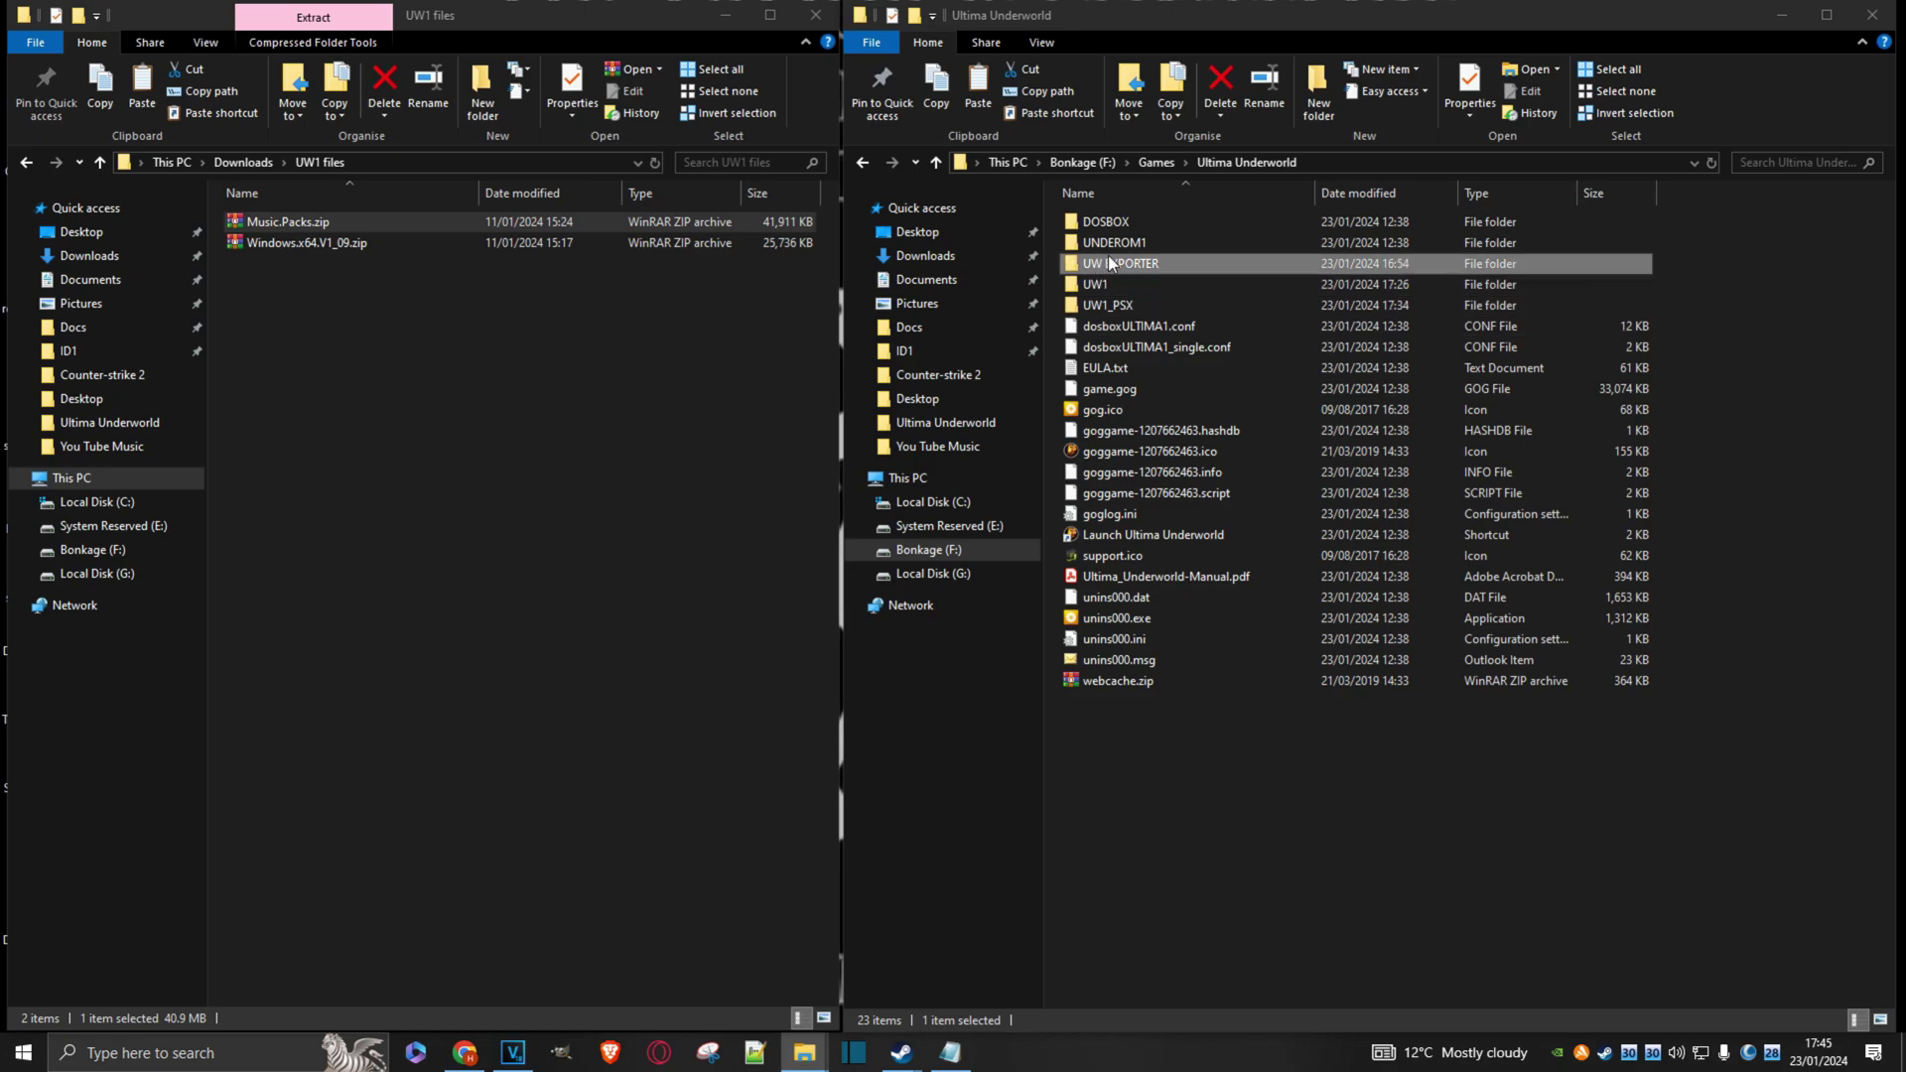
{"action": "double_click", "coordinate": [1113, 266]}
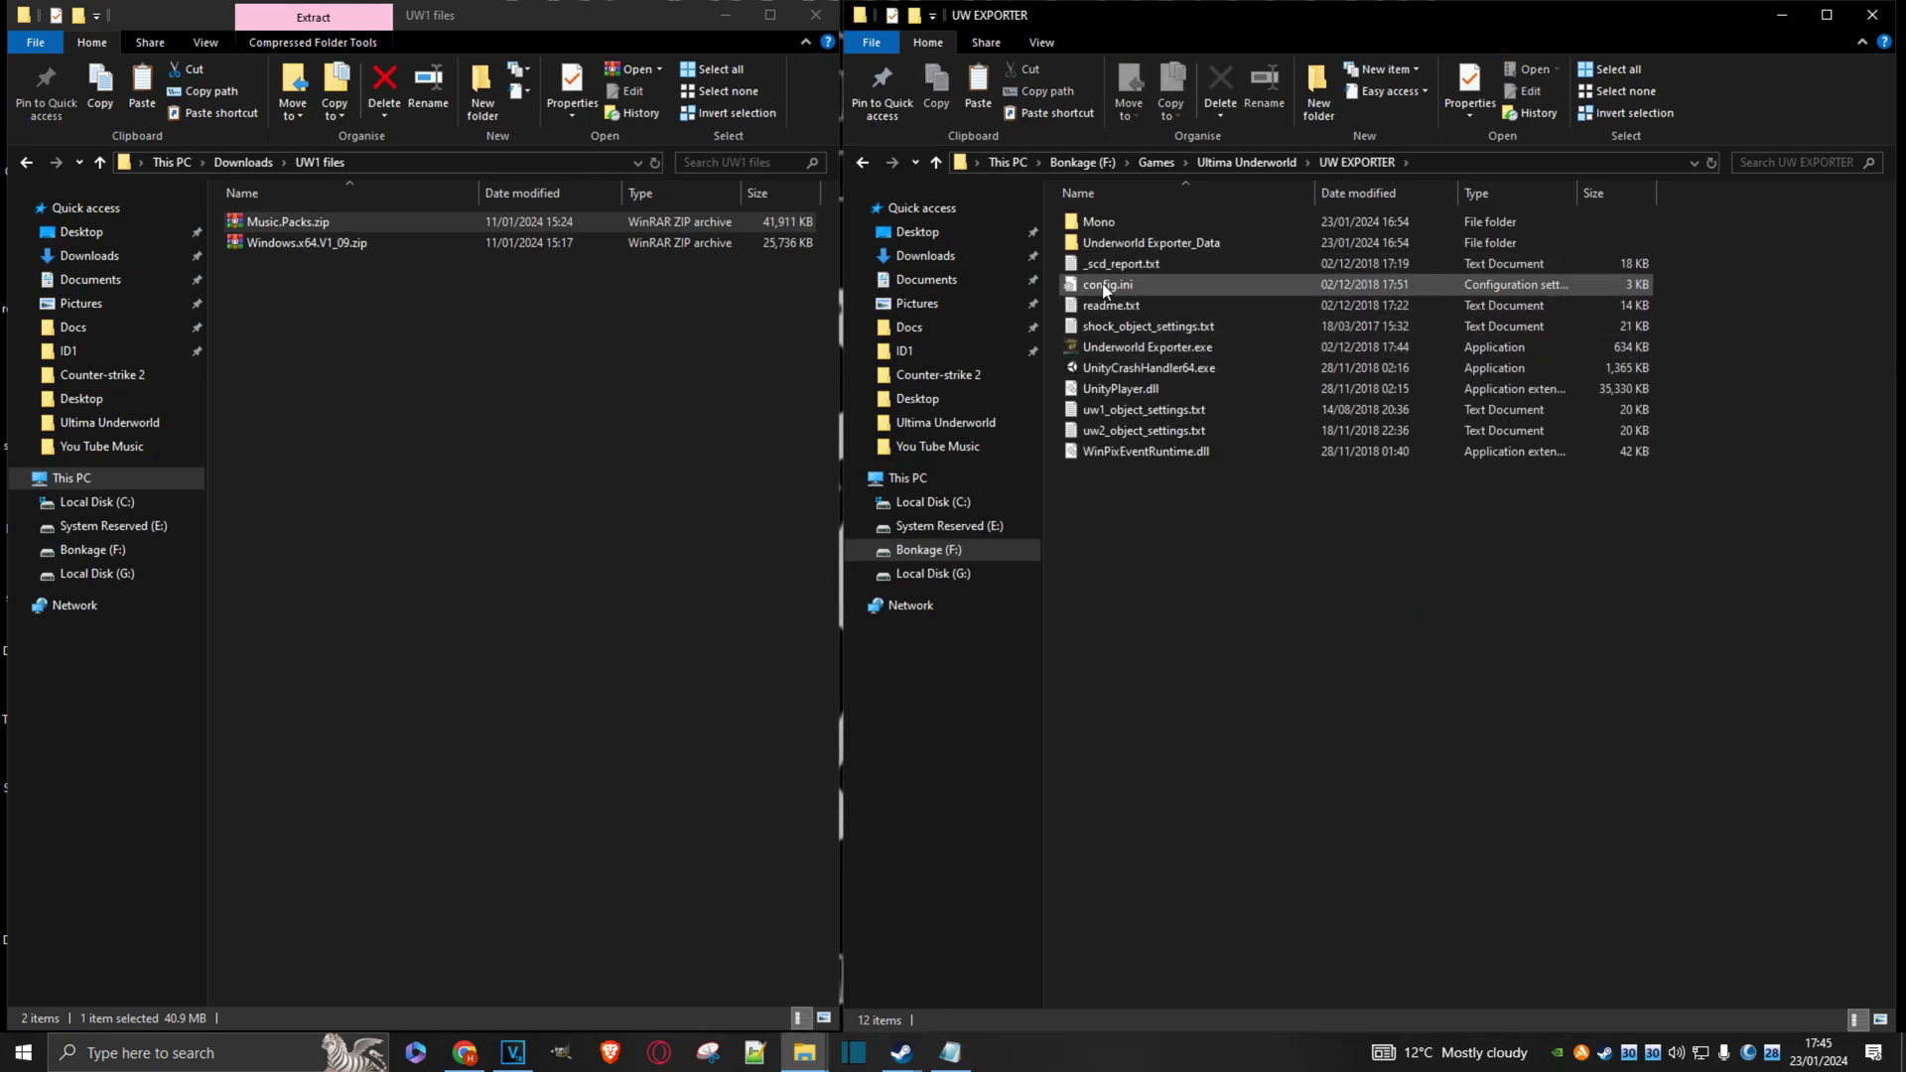
{"action": "left_click", "coordinate": [1104, 288]}
{"action": "right_click", "coordinate": [1104, 290]}
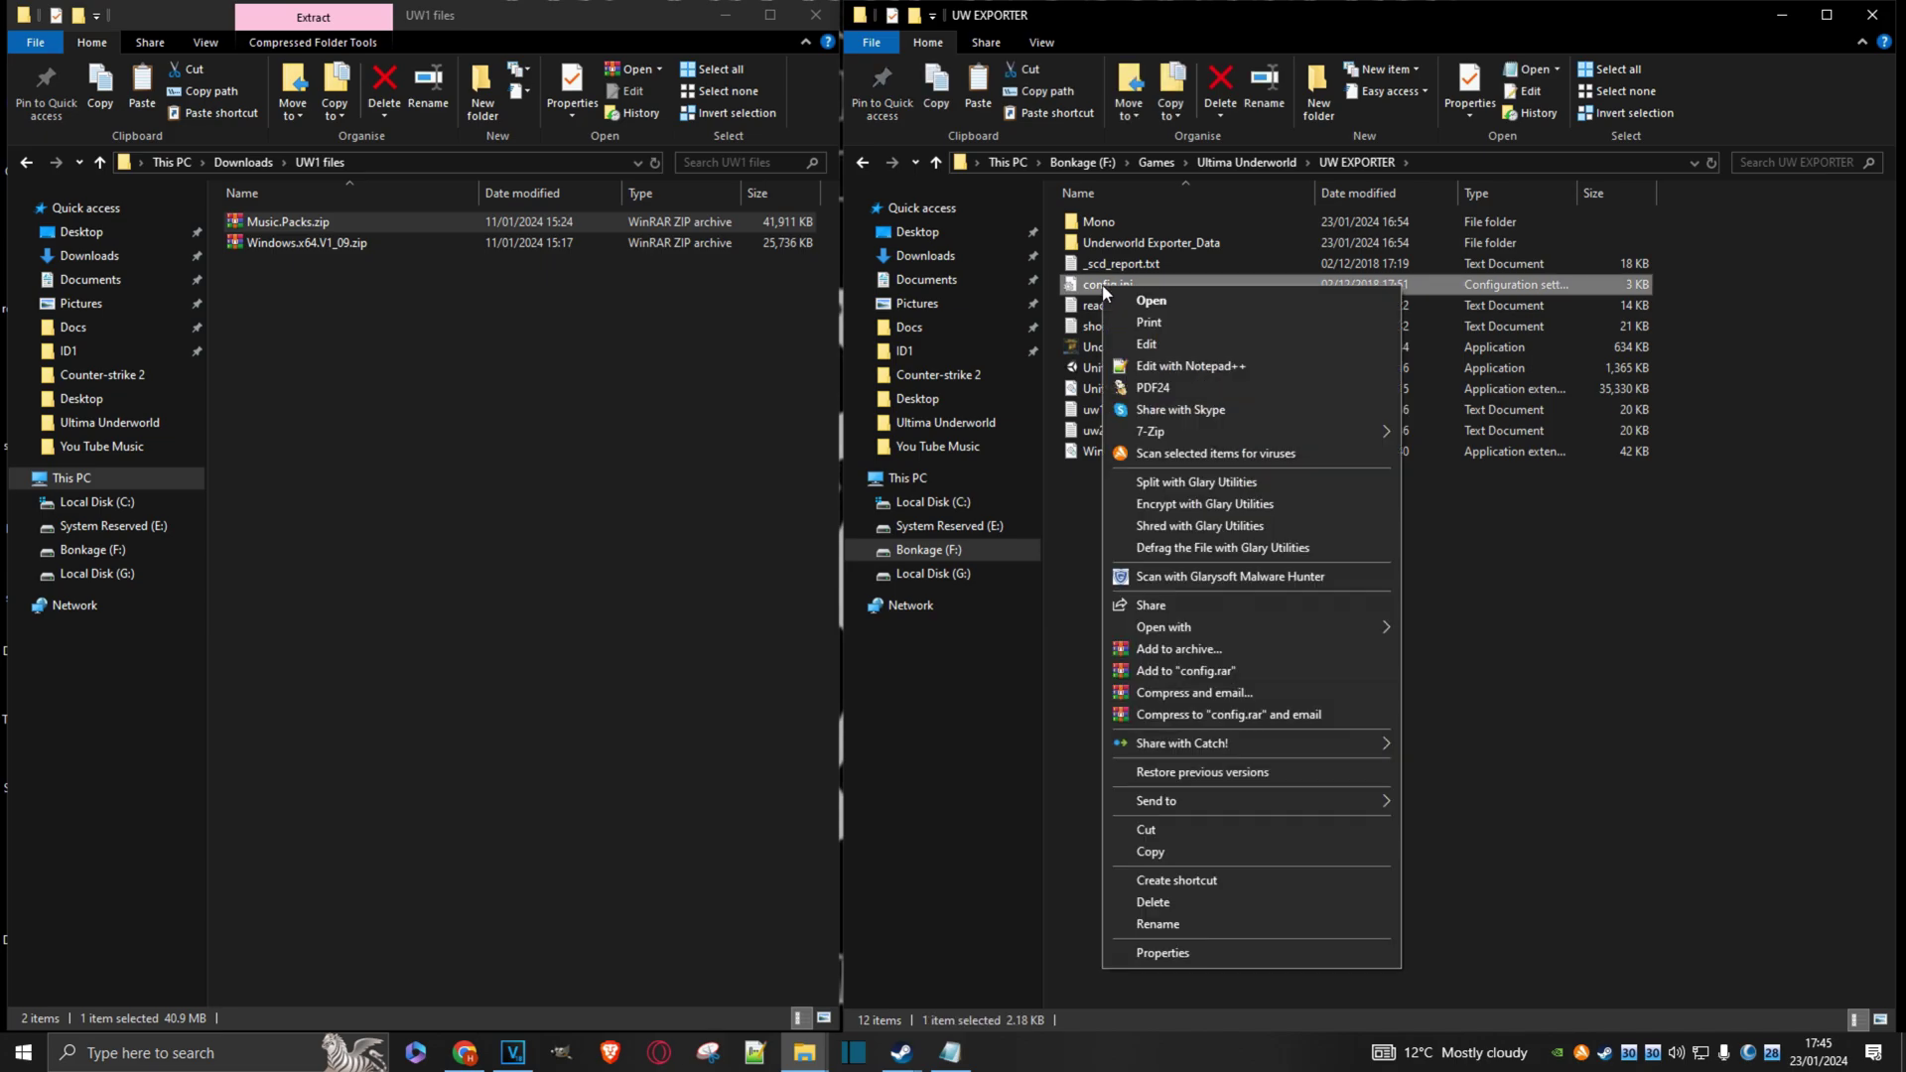
{"action": "left_click", "coordinate": [1188, 367]}
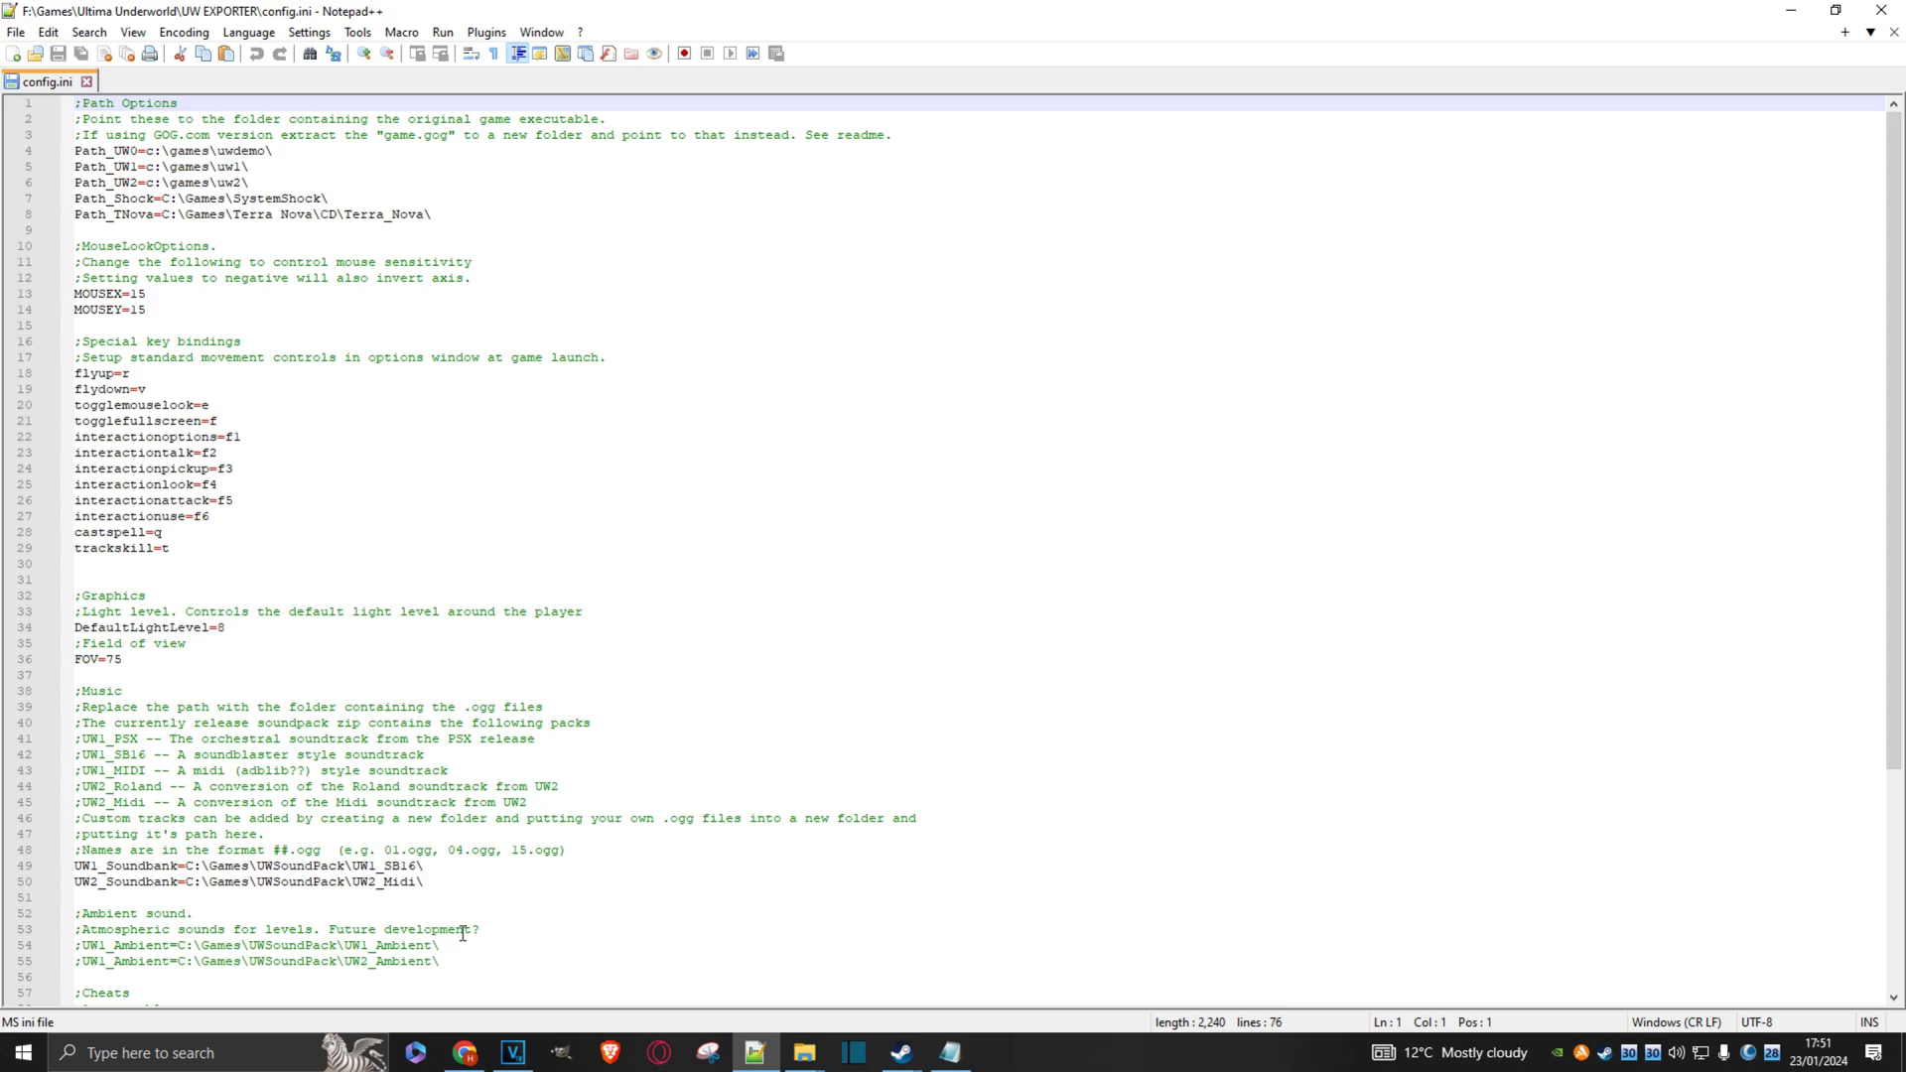
- Minimise Notepad++ after reviewing config.ini
{"action": "left_click", "coordinate": [1791, 10]}
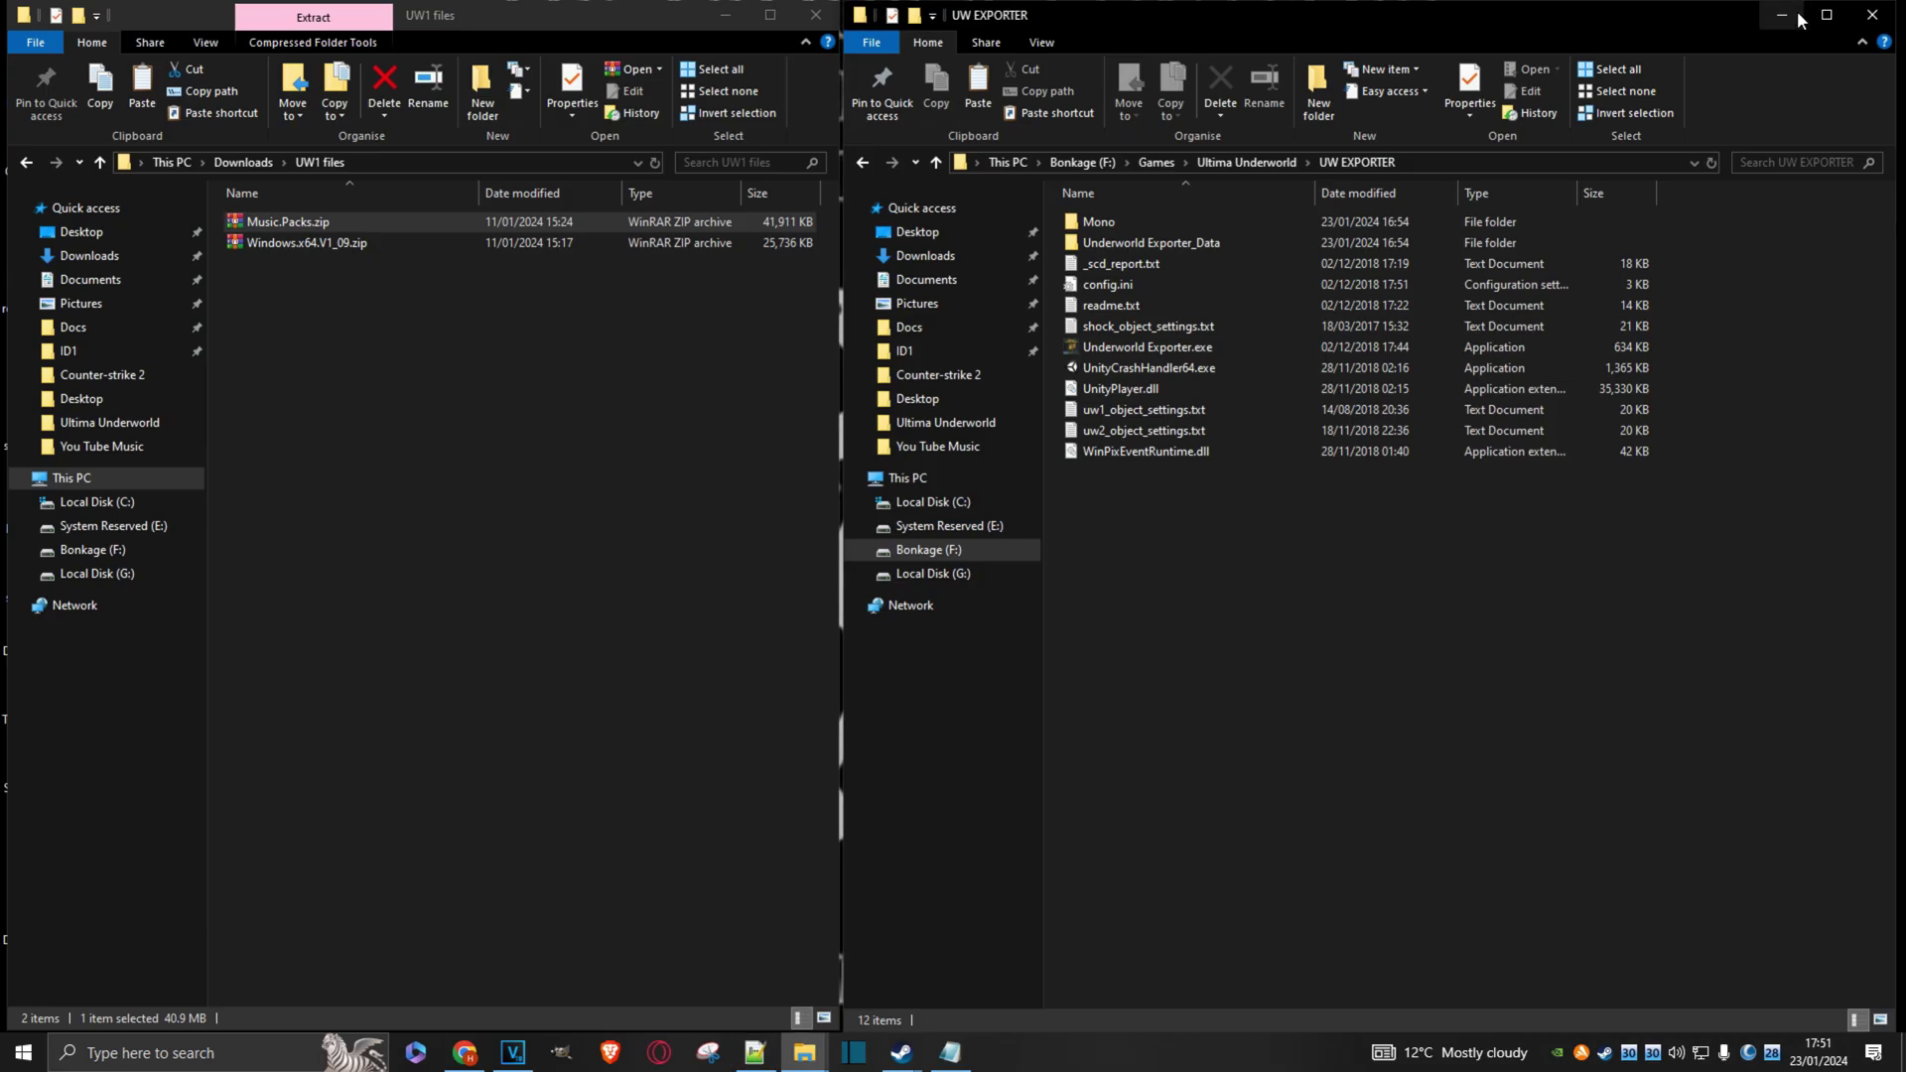
- Copy the UW1 folder's address, then bring config.ini in Notepad++ back to the front
{"action": "left_click", "coordinate": [1230, 162]}
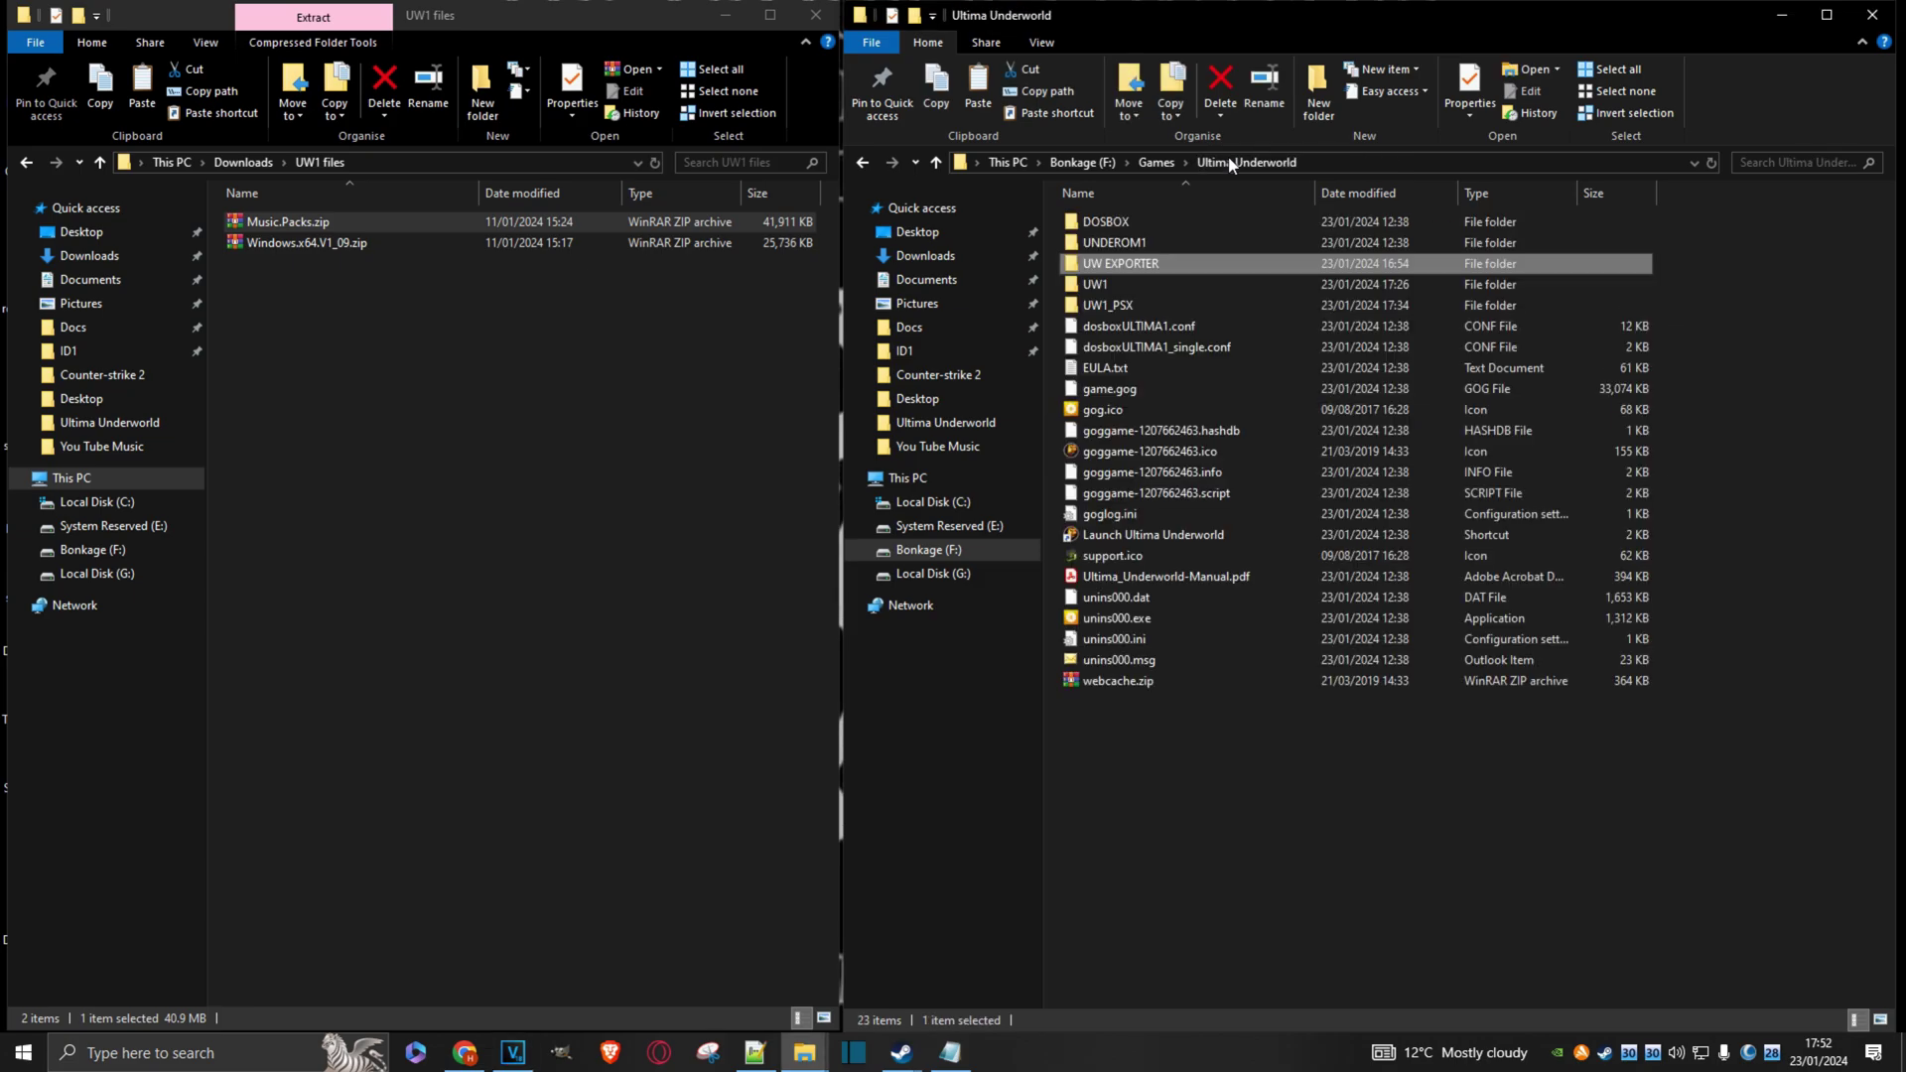
{"action": "double_click", "coordinate": [1095, 285]}
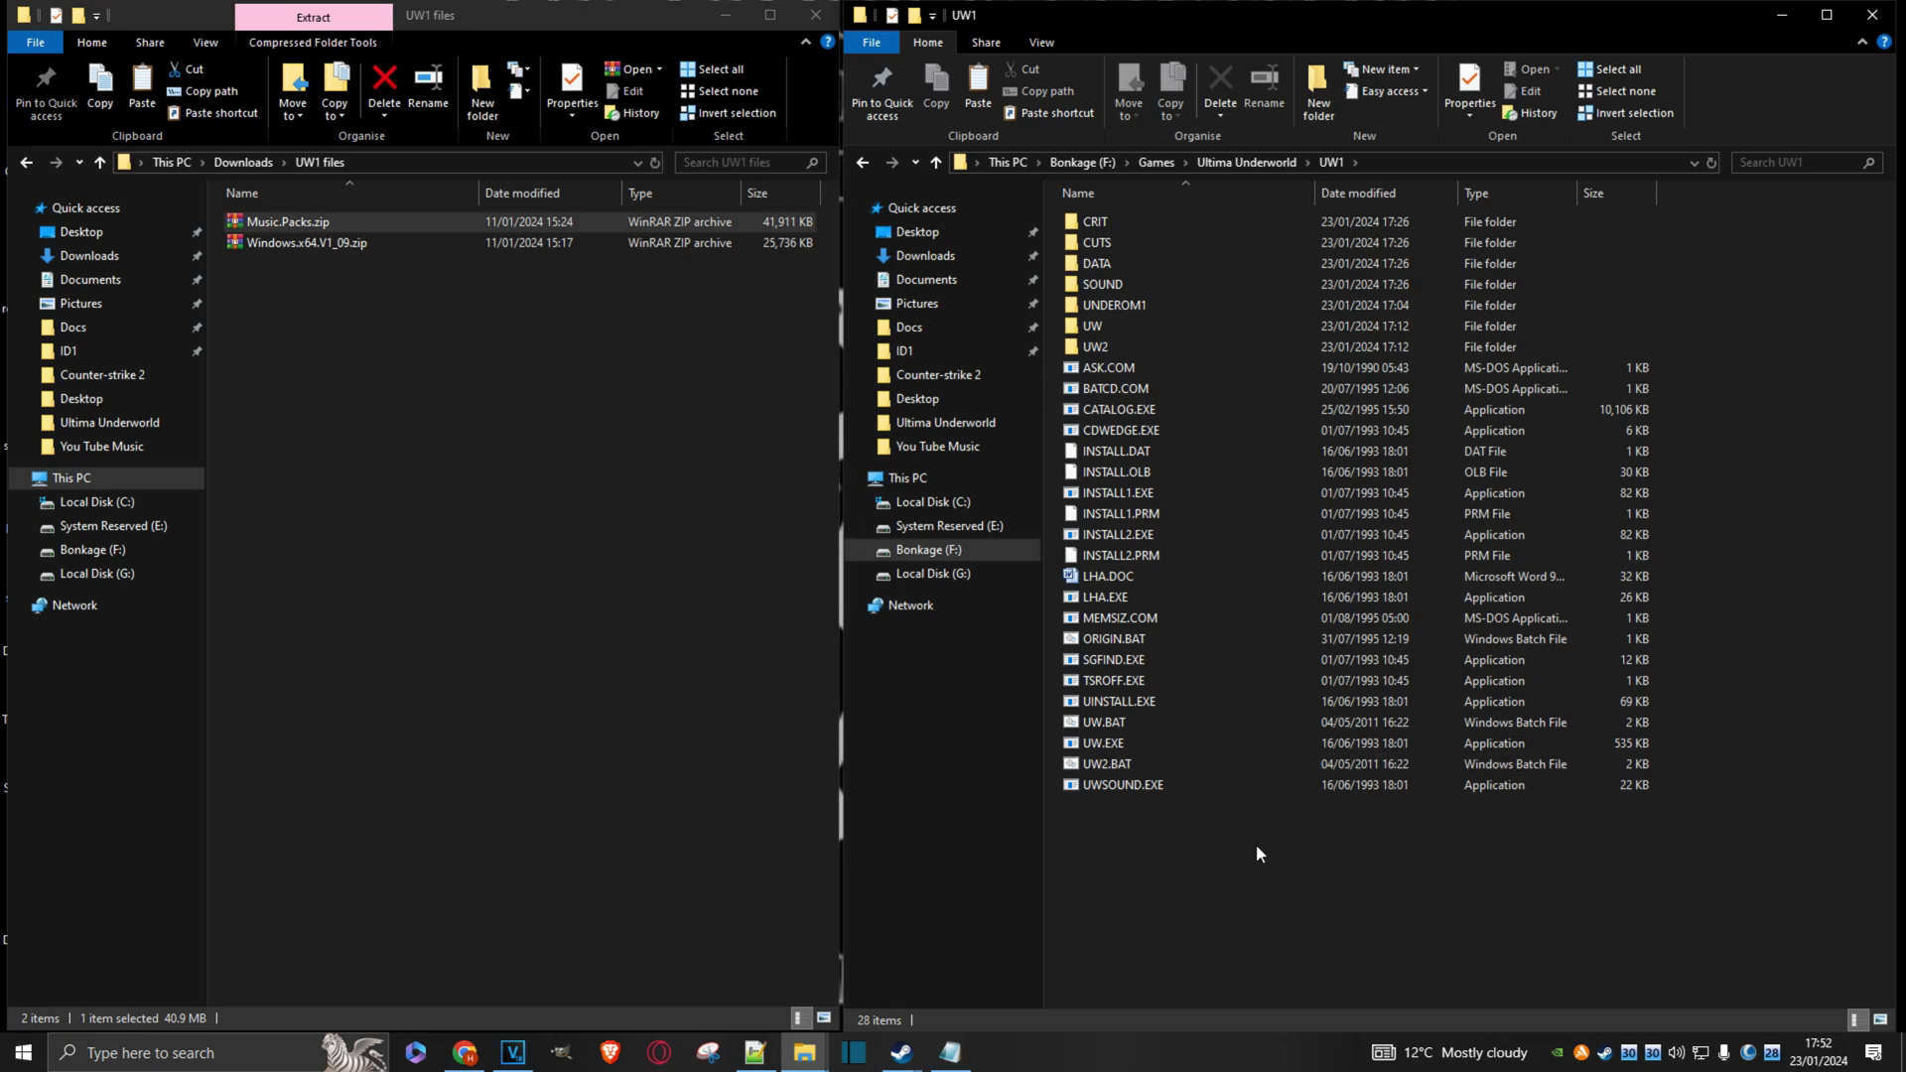
{"action": "right_click", "coordinate": [1412, 163]}
{"action": "left_click", "coordinate": [1461, 176]}
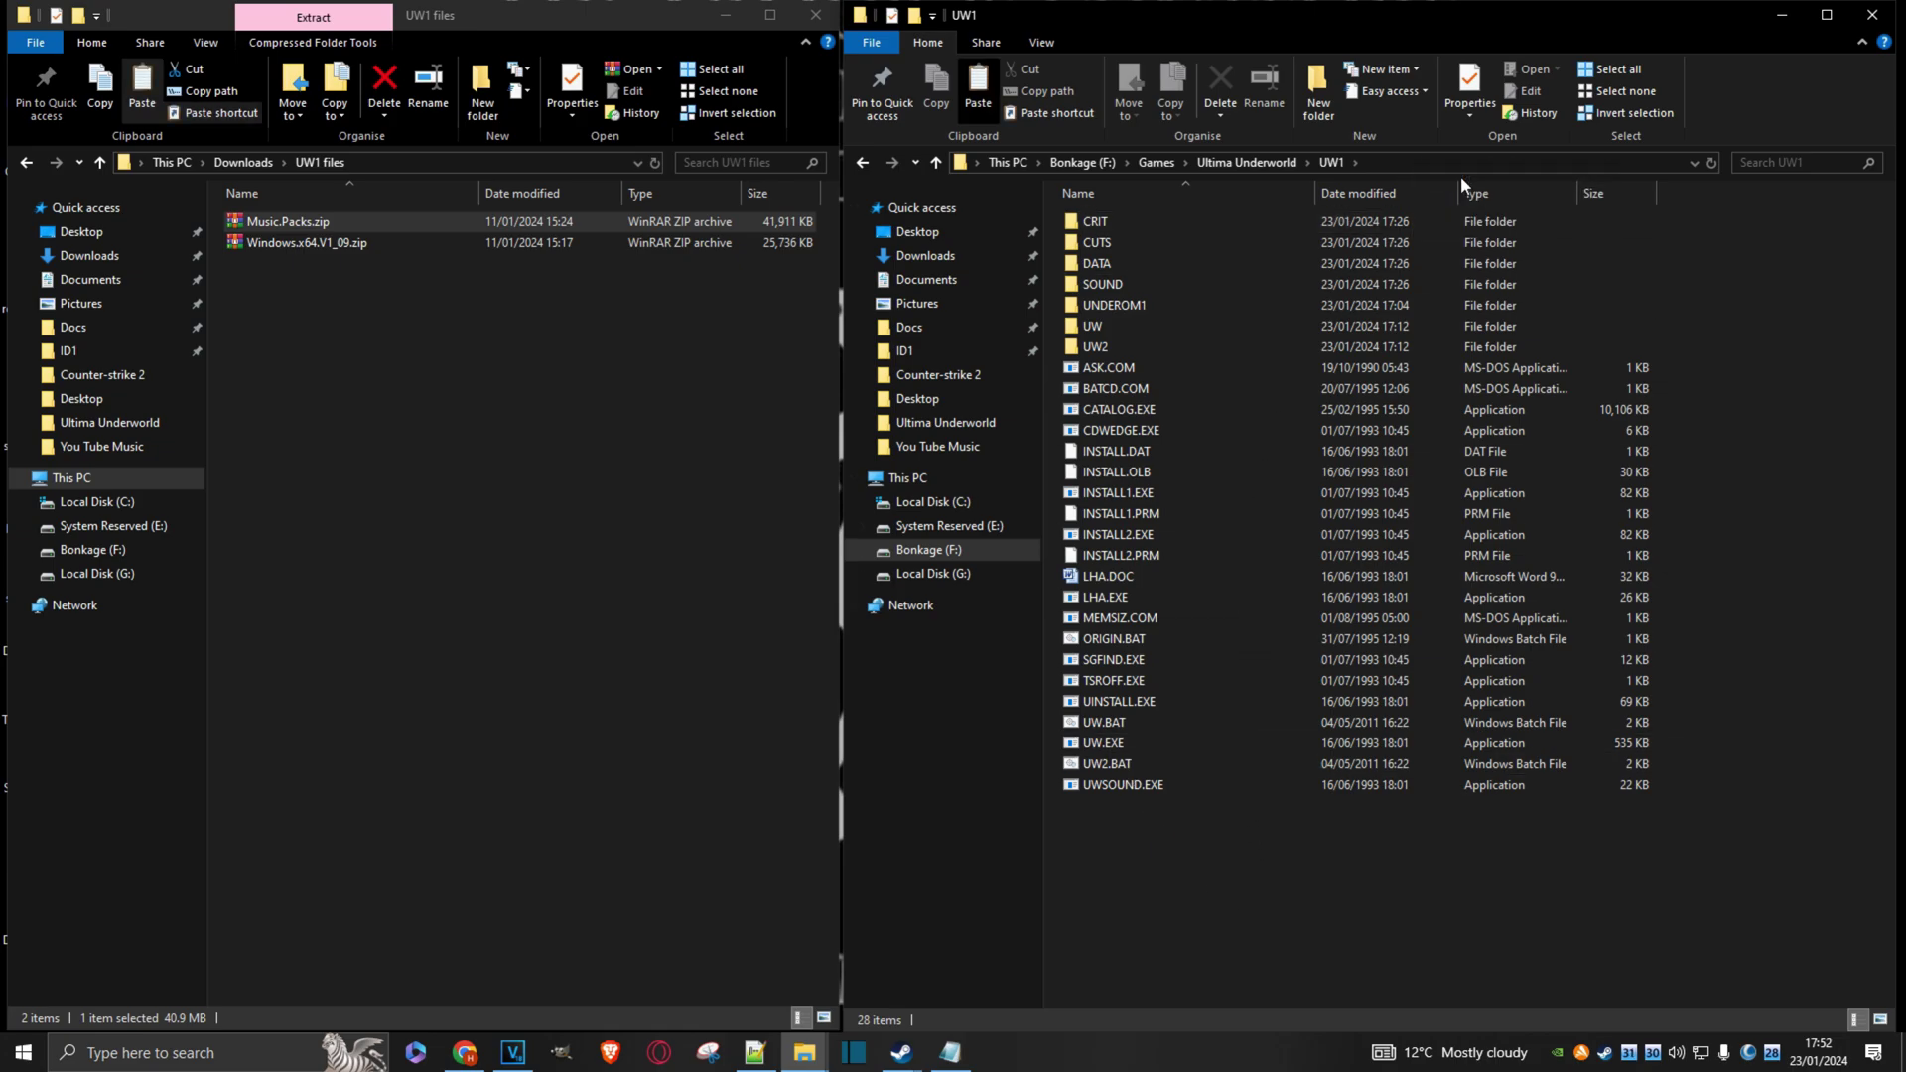
{"action": "left_click", "coordinate": [756, 1060]}
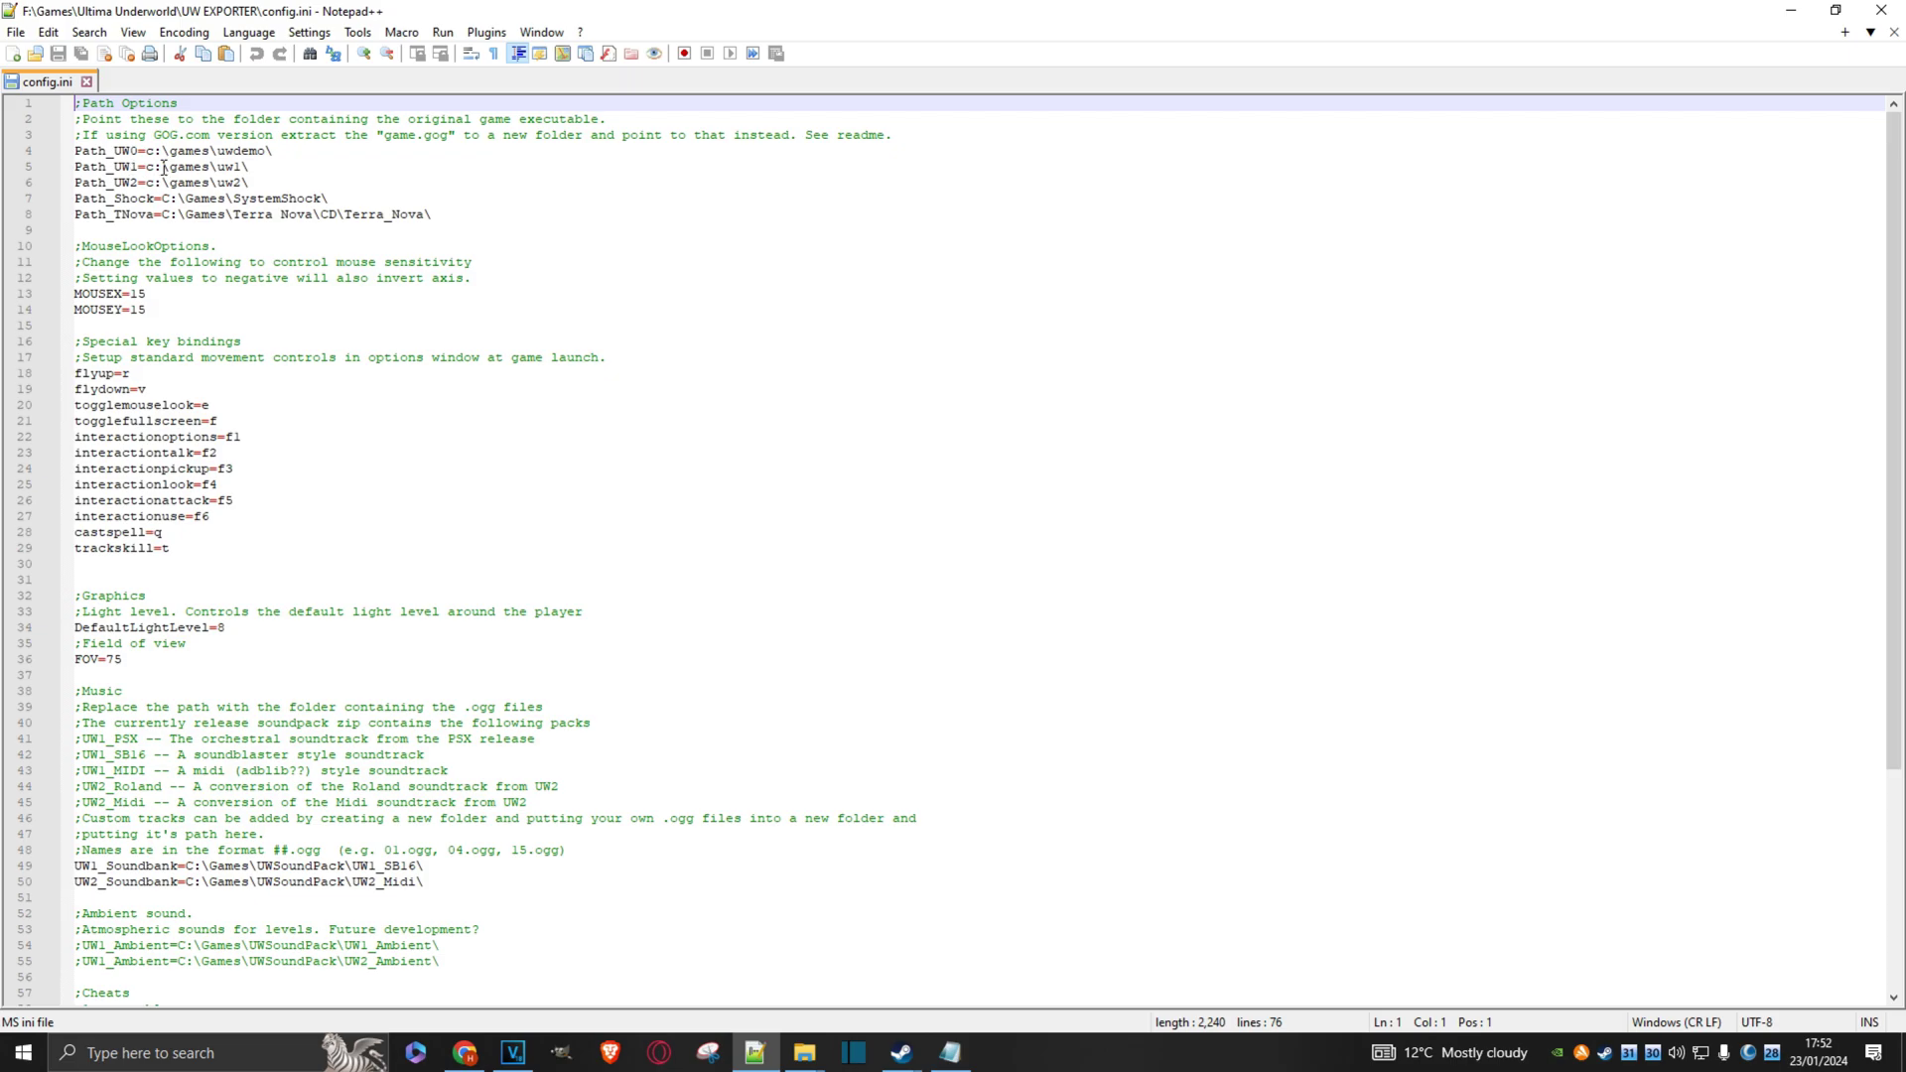
- Replace the line 5 Path_UW1 value with F:\Games\Ultima Underworld\UW1\ in config.ini
{"action": "left_click_drag", "start_coordinate": [249, 169], "coordinate": [146, 171]}
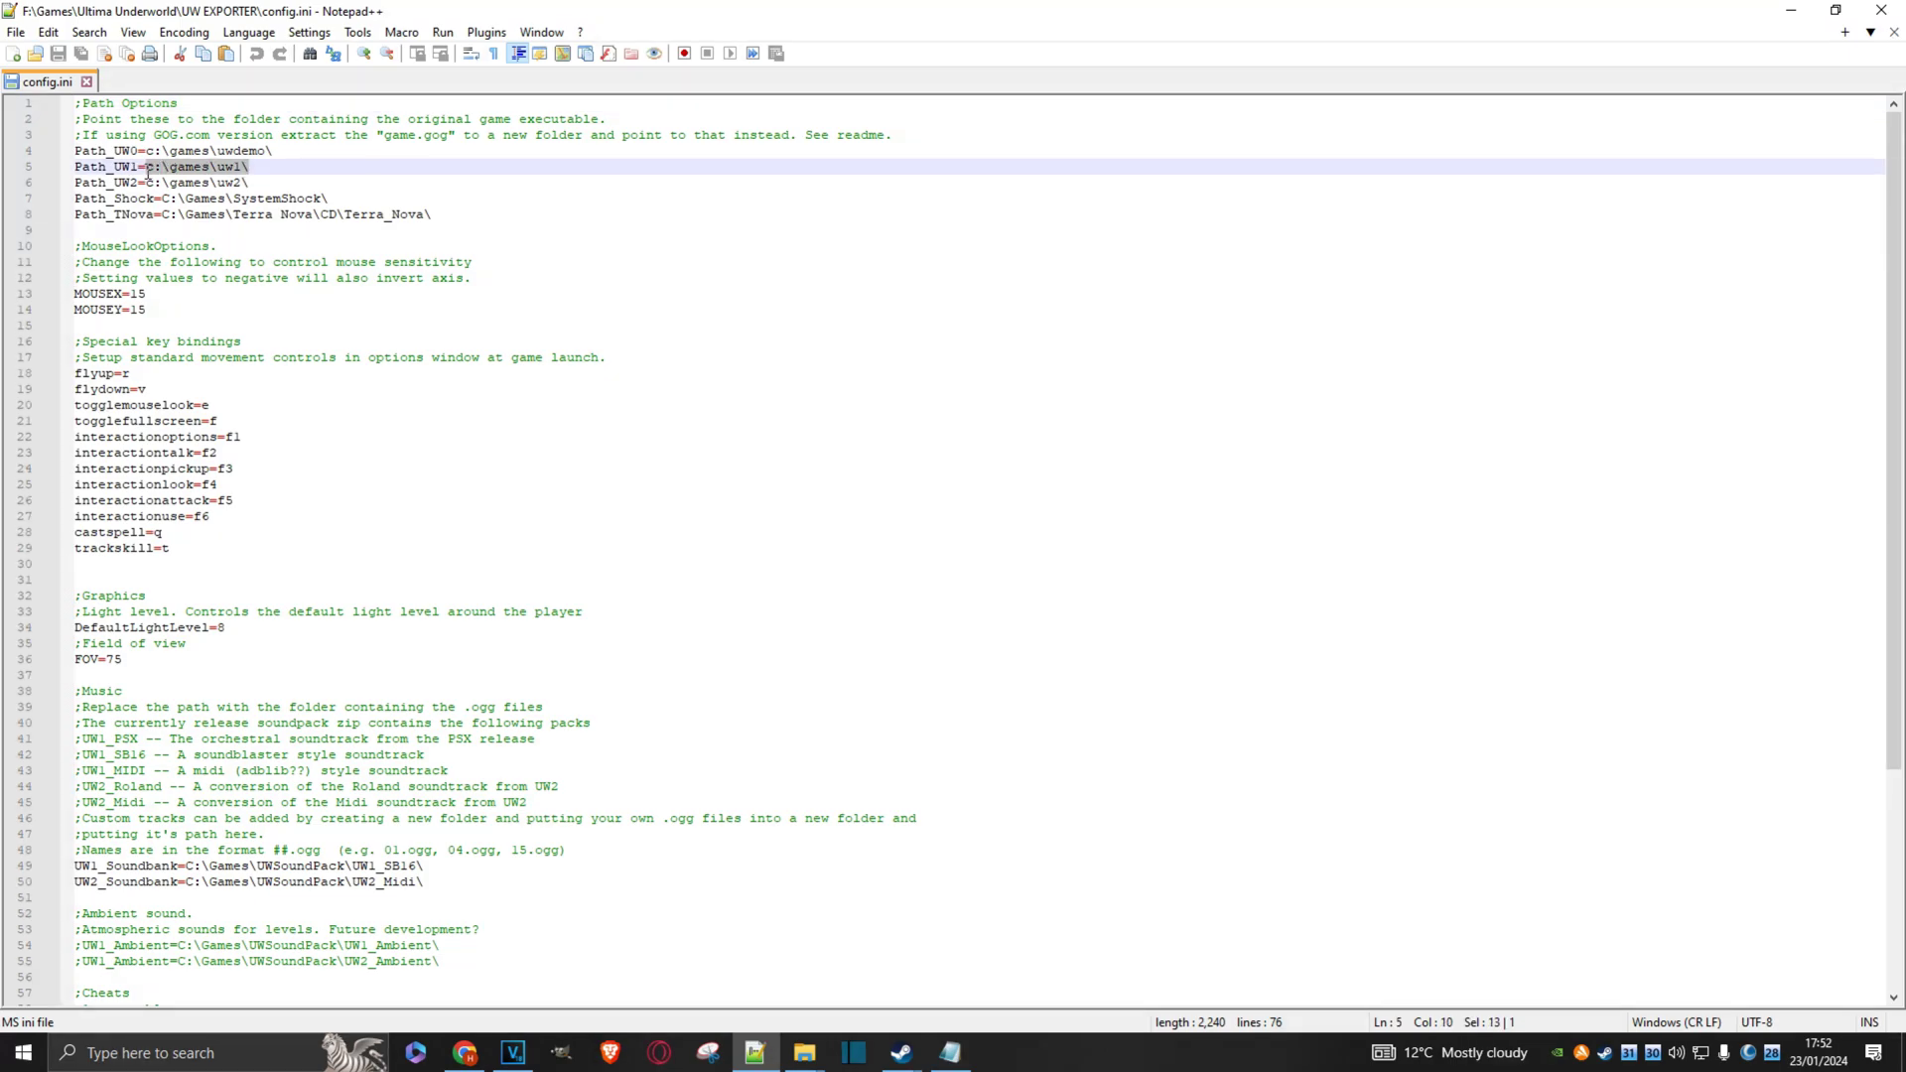
{"action": "type", "text": "F:\\Games\\Ultima Underworld\\UW1"}
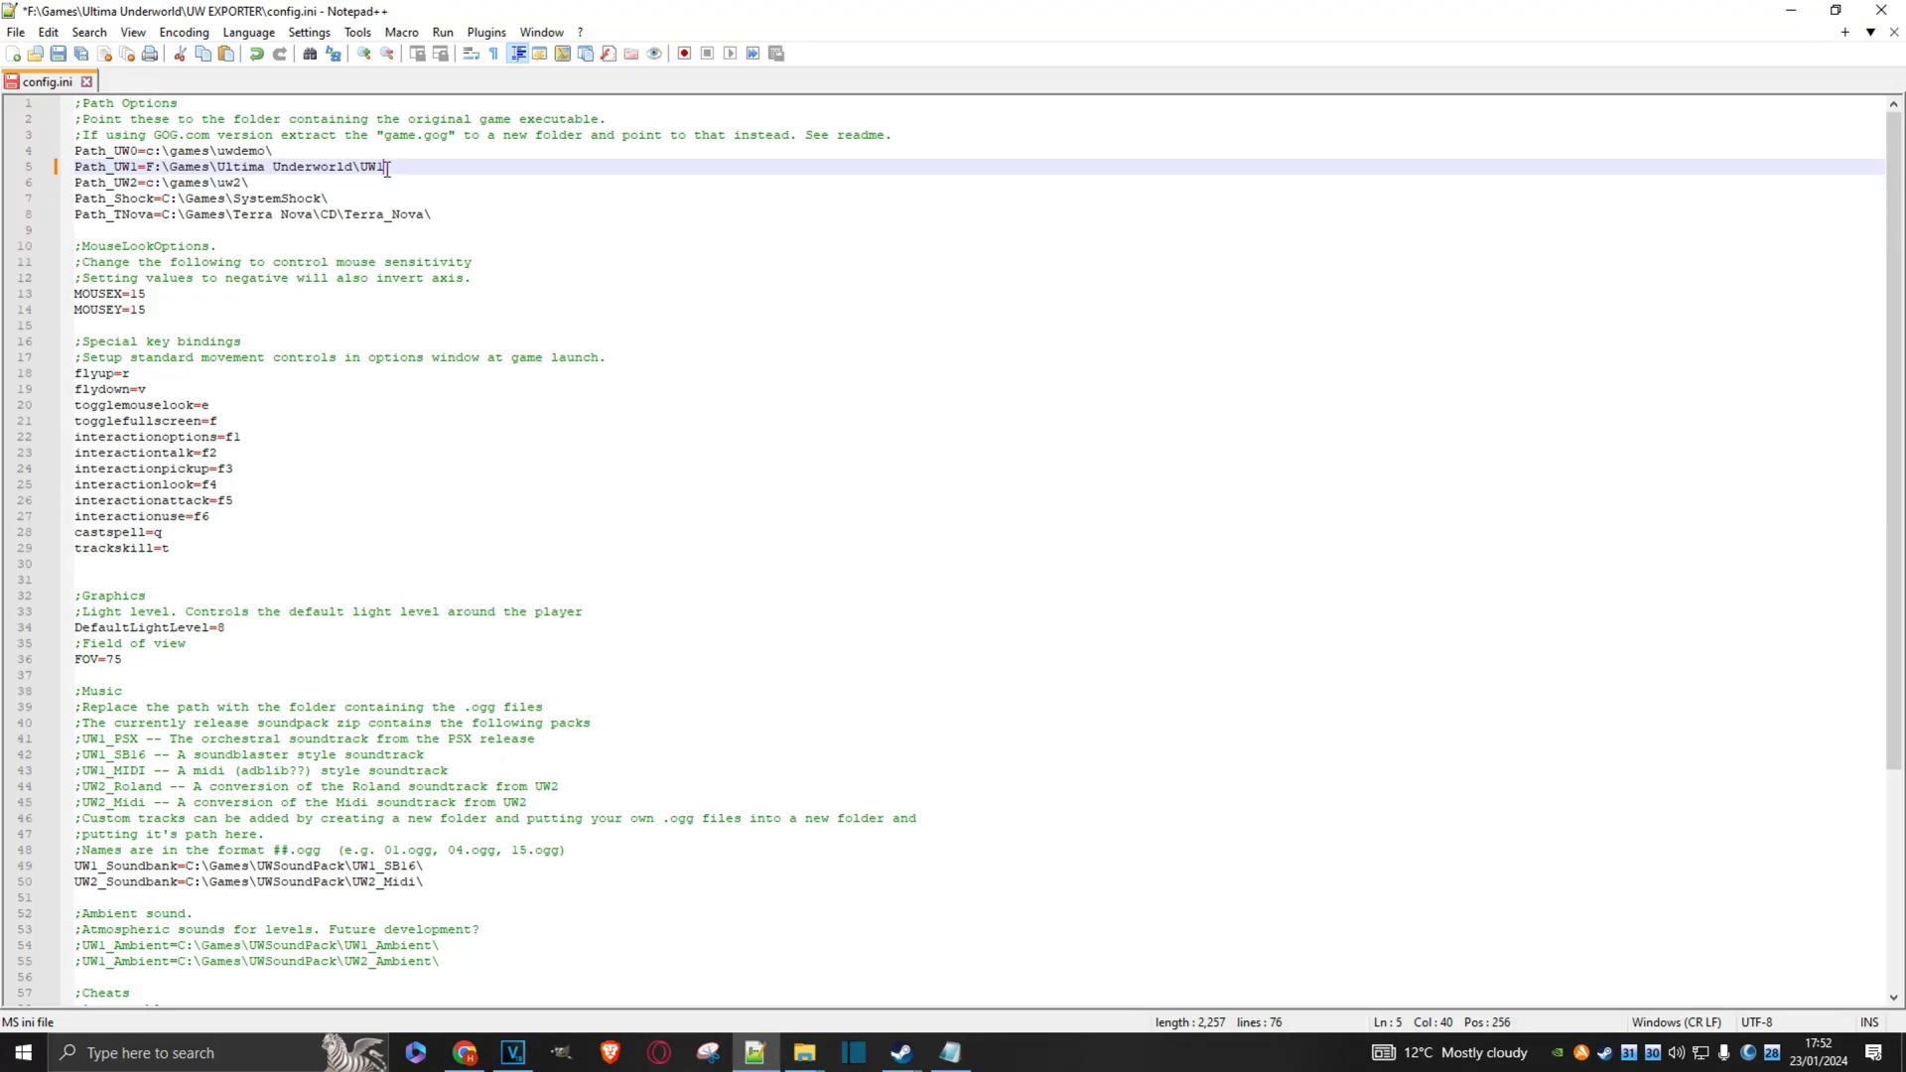
{"action": "type", "text": "\\"}
{"action": "key", "text": "BackSpace"}
{"action": "type", "text": "\\"}
- Copy the address of the UW1_PSX music folder inside Ultima Underworld, then return to config.ini
{"action": "left_click", "coordinate": [752, 1058]}
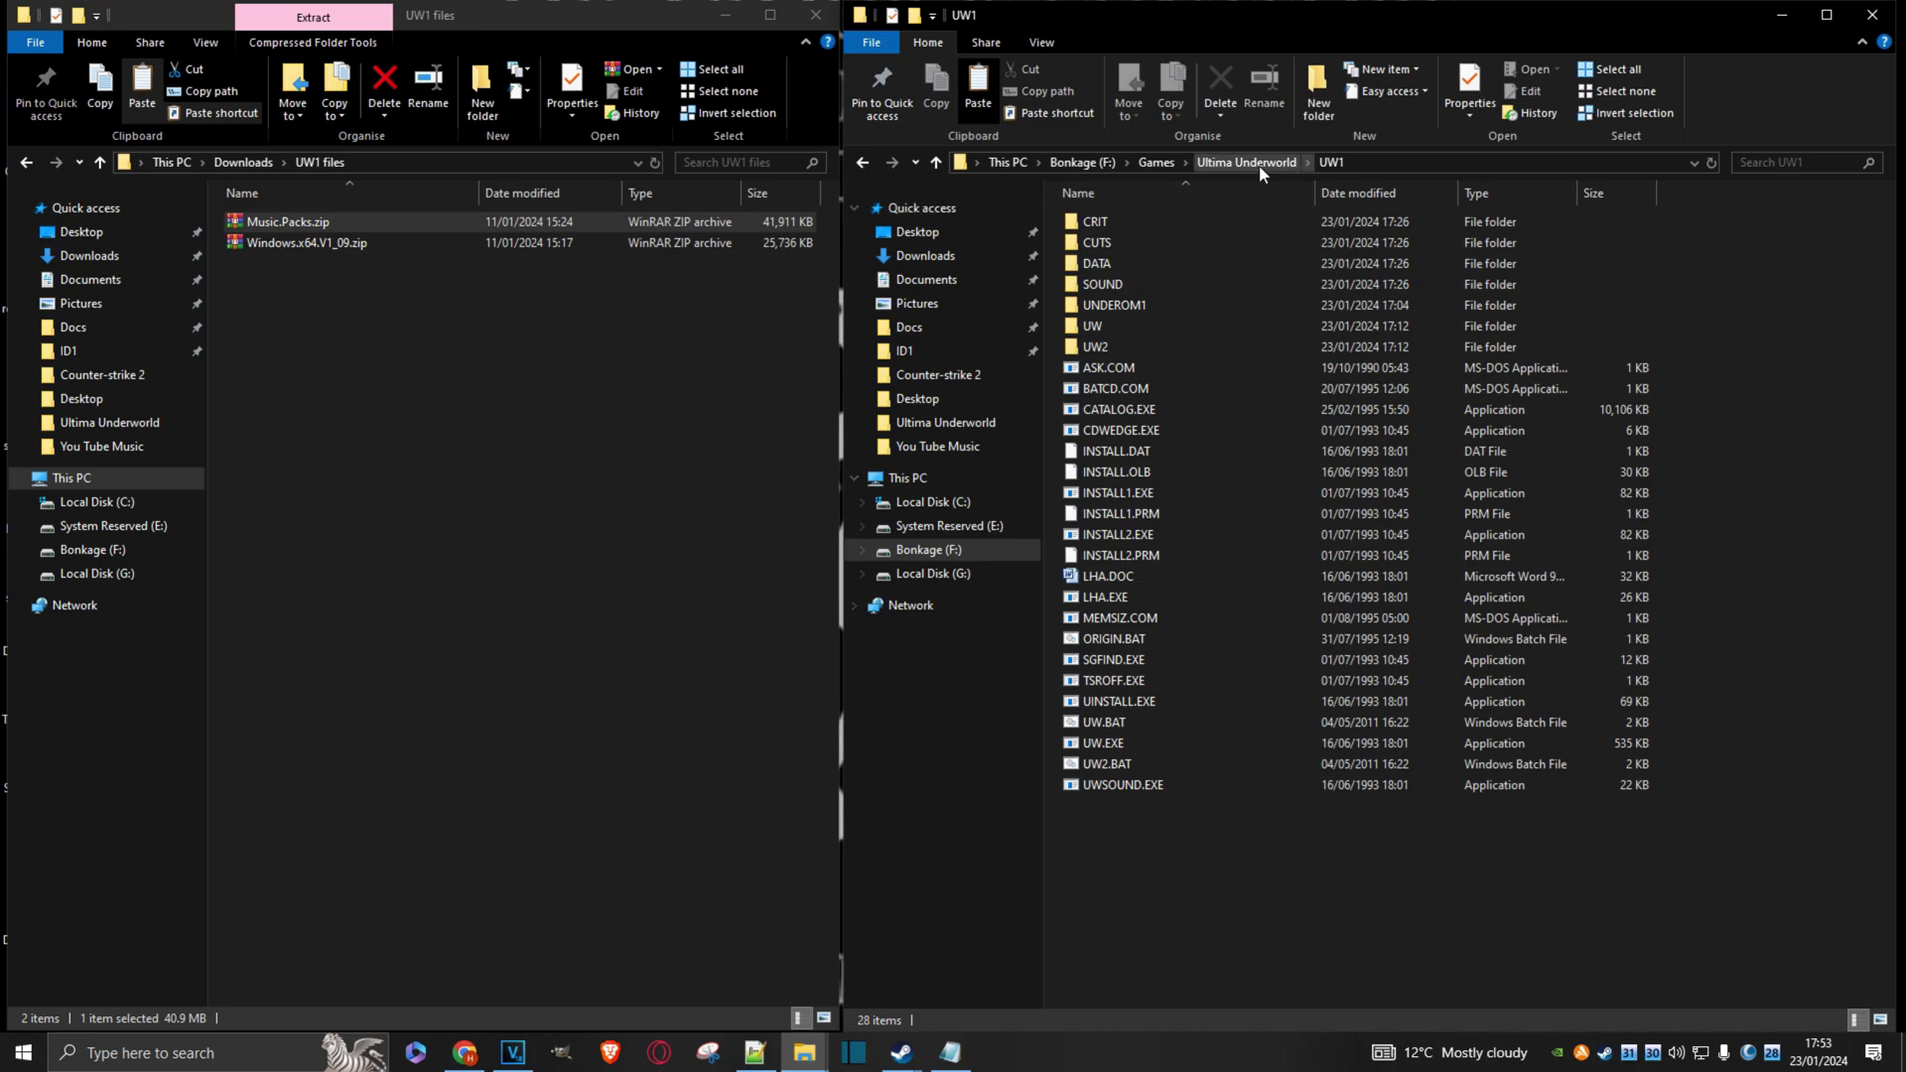
{"action": "left_click", "coordinate": [1259, 164]}
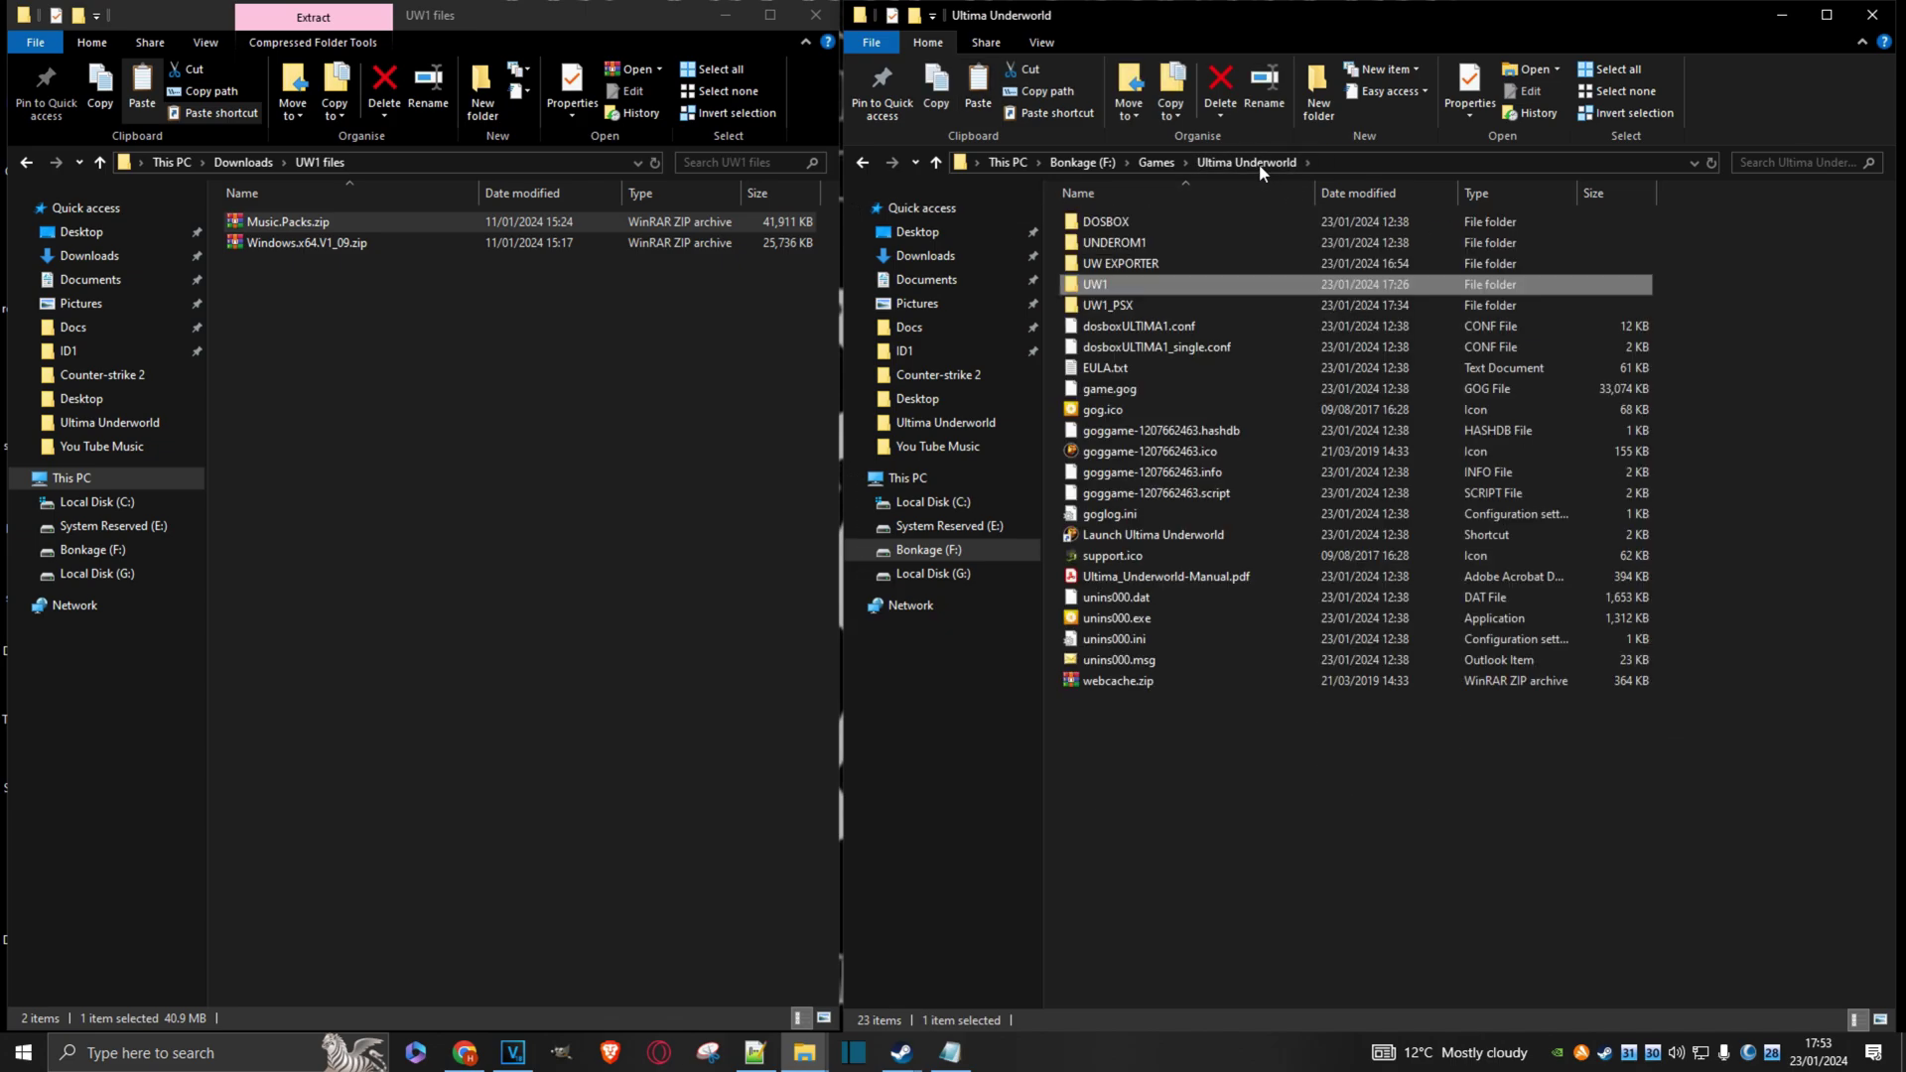
{"action": "double_click", "coordinate": [1099, 306]}
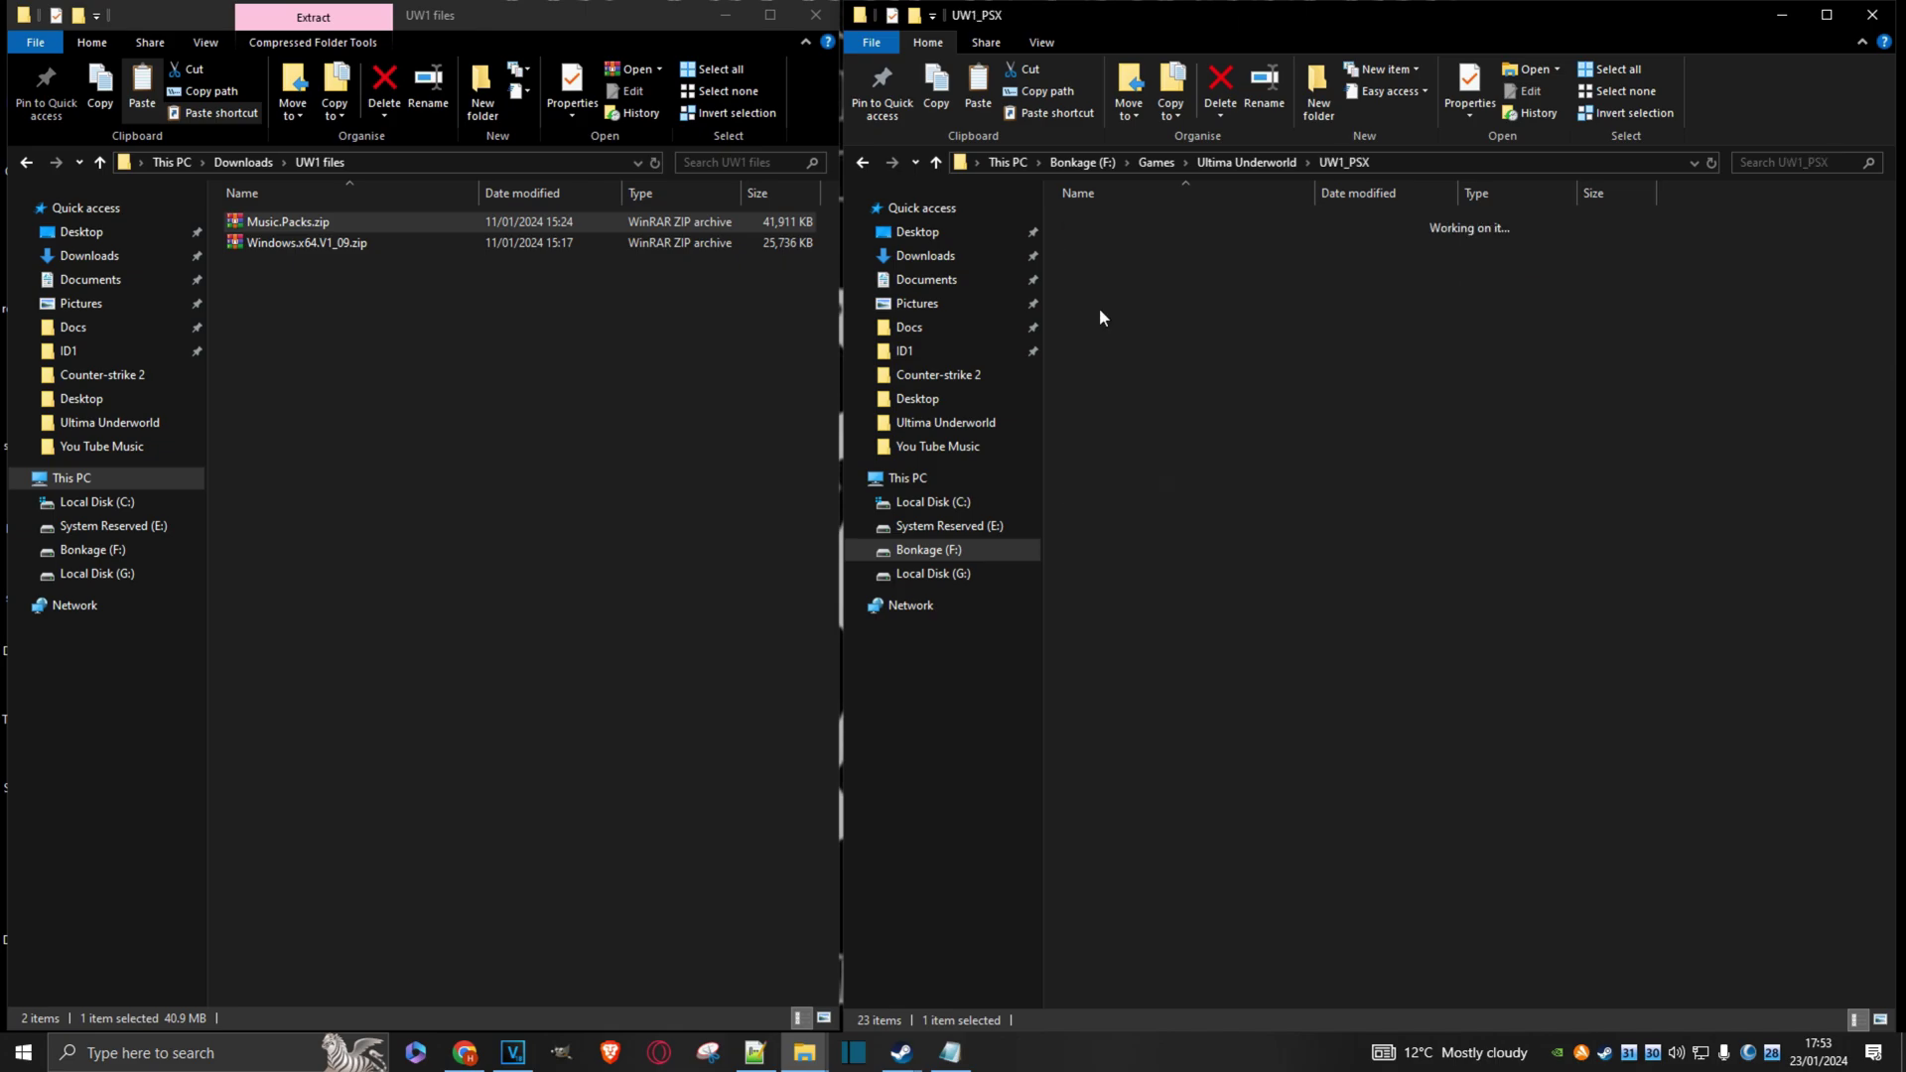
{"action": "right_click", "coordinate": [1439, 163]}
{"action": "left_click", "coordinate": [1484, 174]}
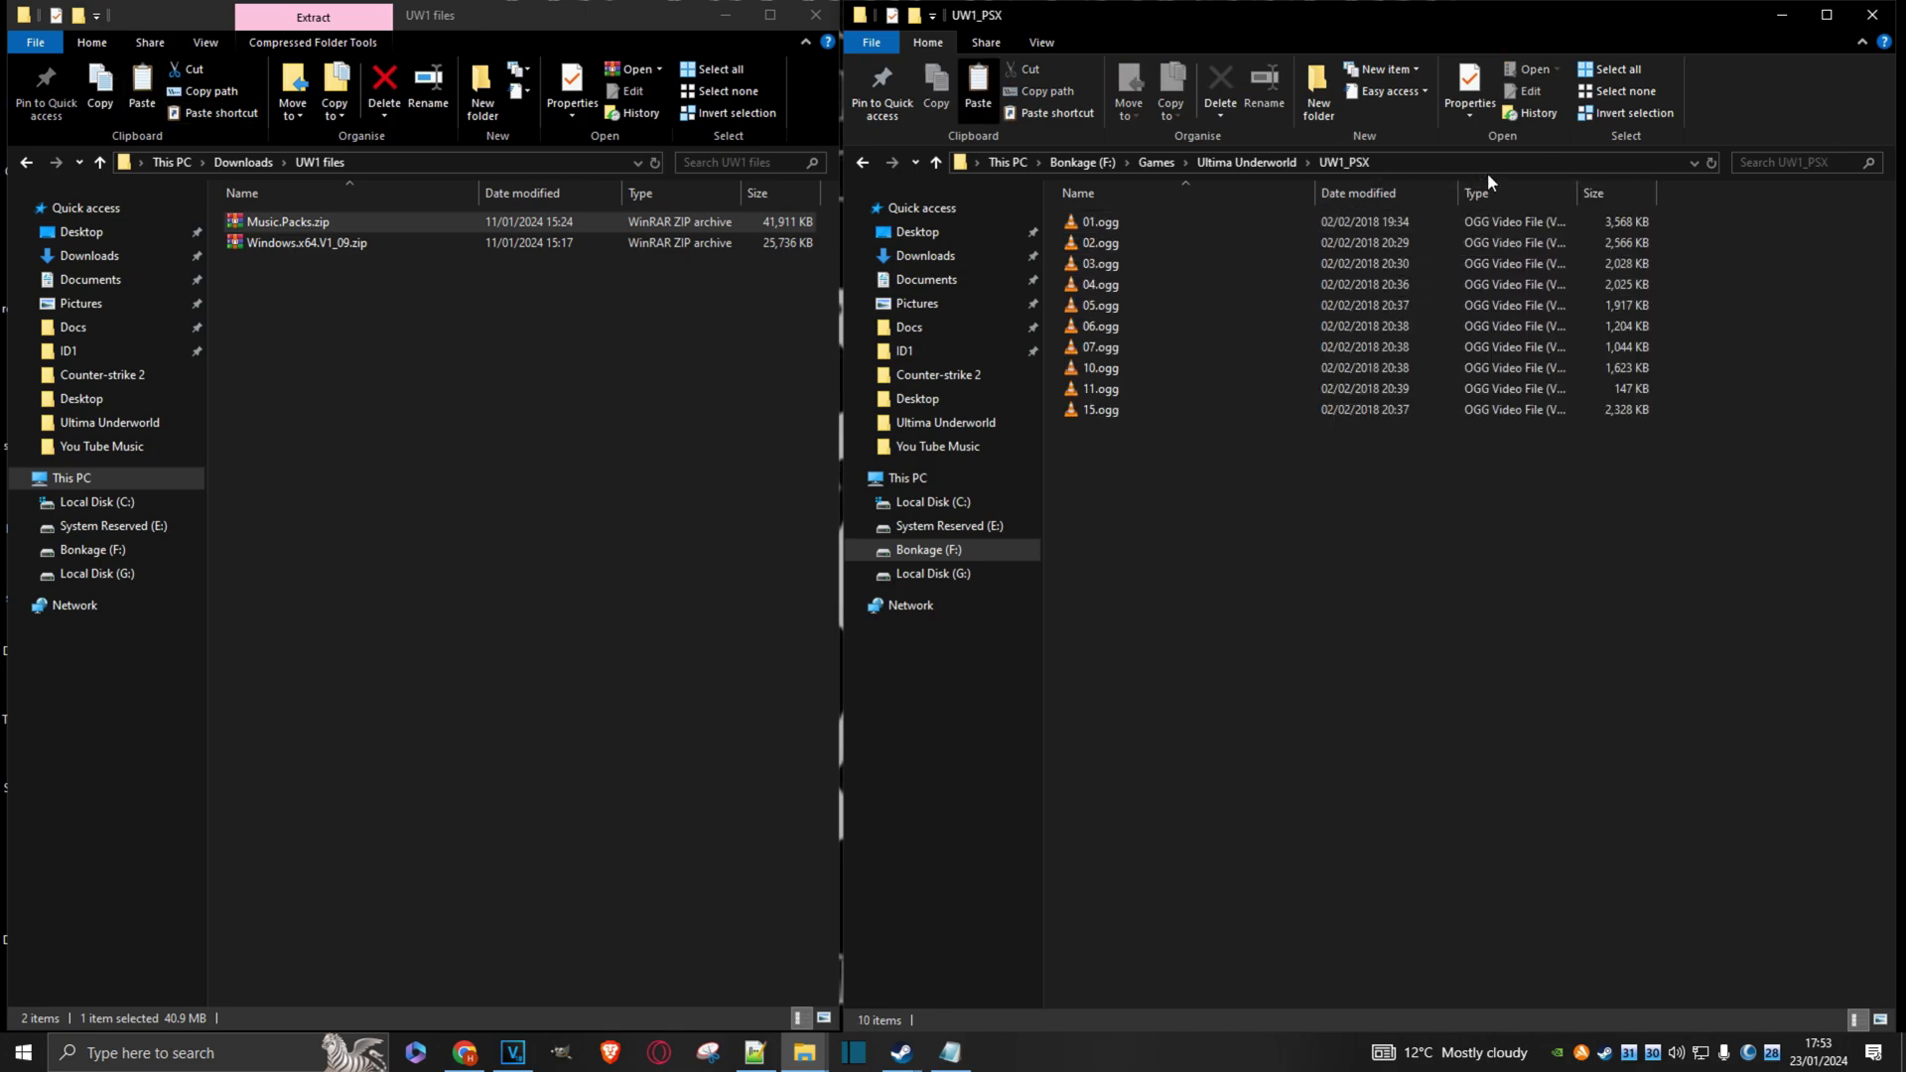
{"action": "left_click", "coordinate": [755, 1052]}
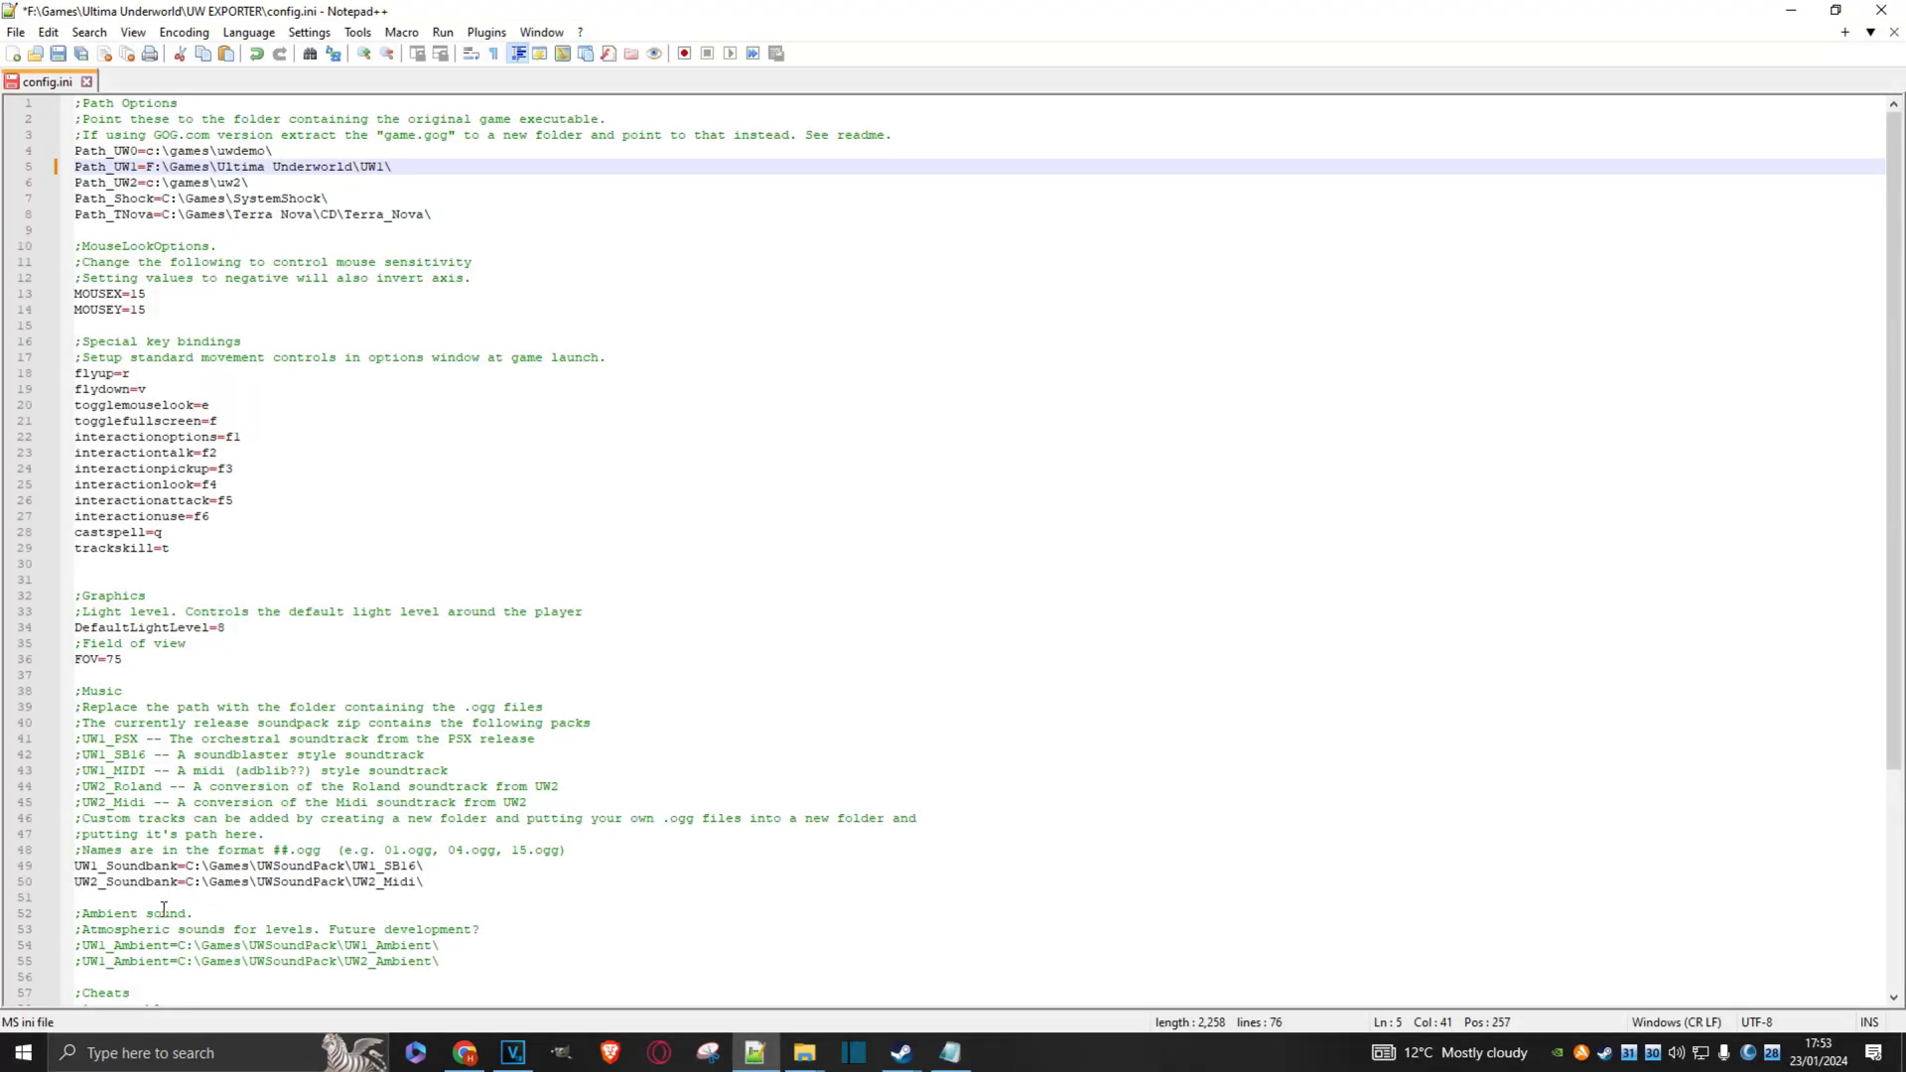
- Replace the UW1_Soundbank path with F:\Games\Ultima Underworld\UW1_PSX\ and save config.ini
{"action": "left_click_drag", "start_coordinate": [425, 866], "coordinate": [187, 870]}
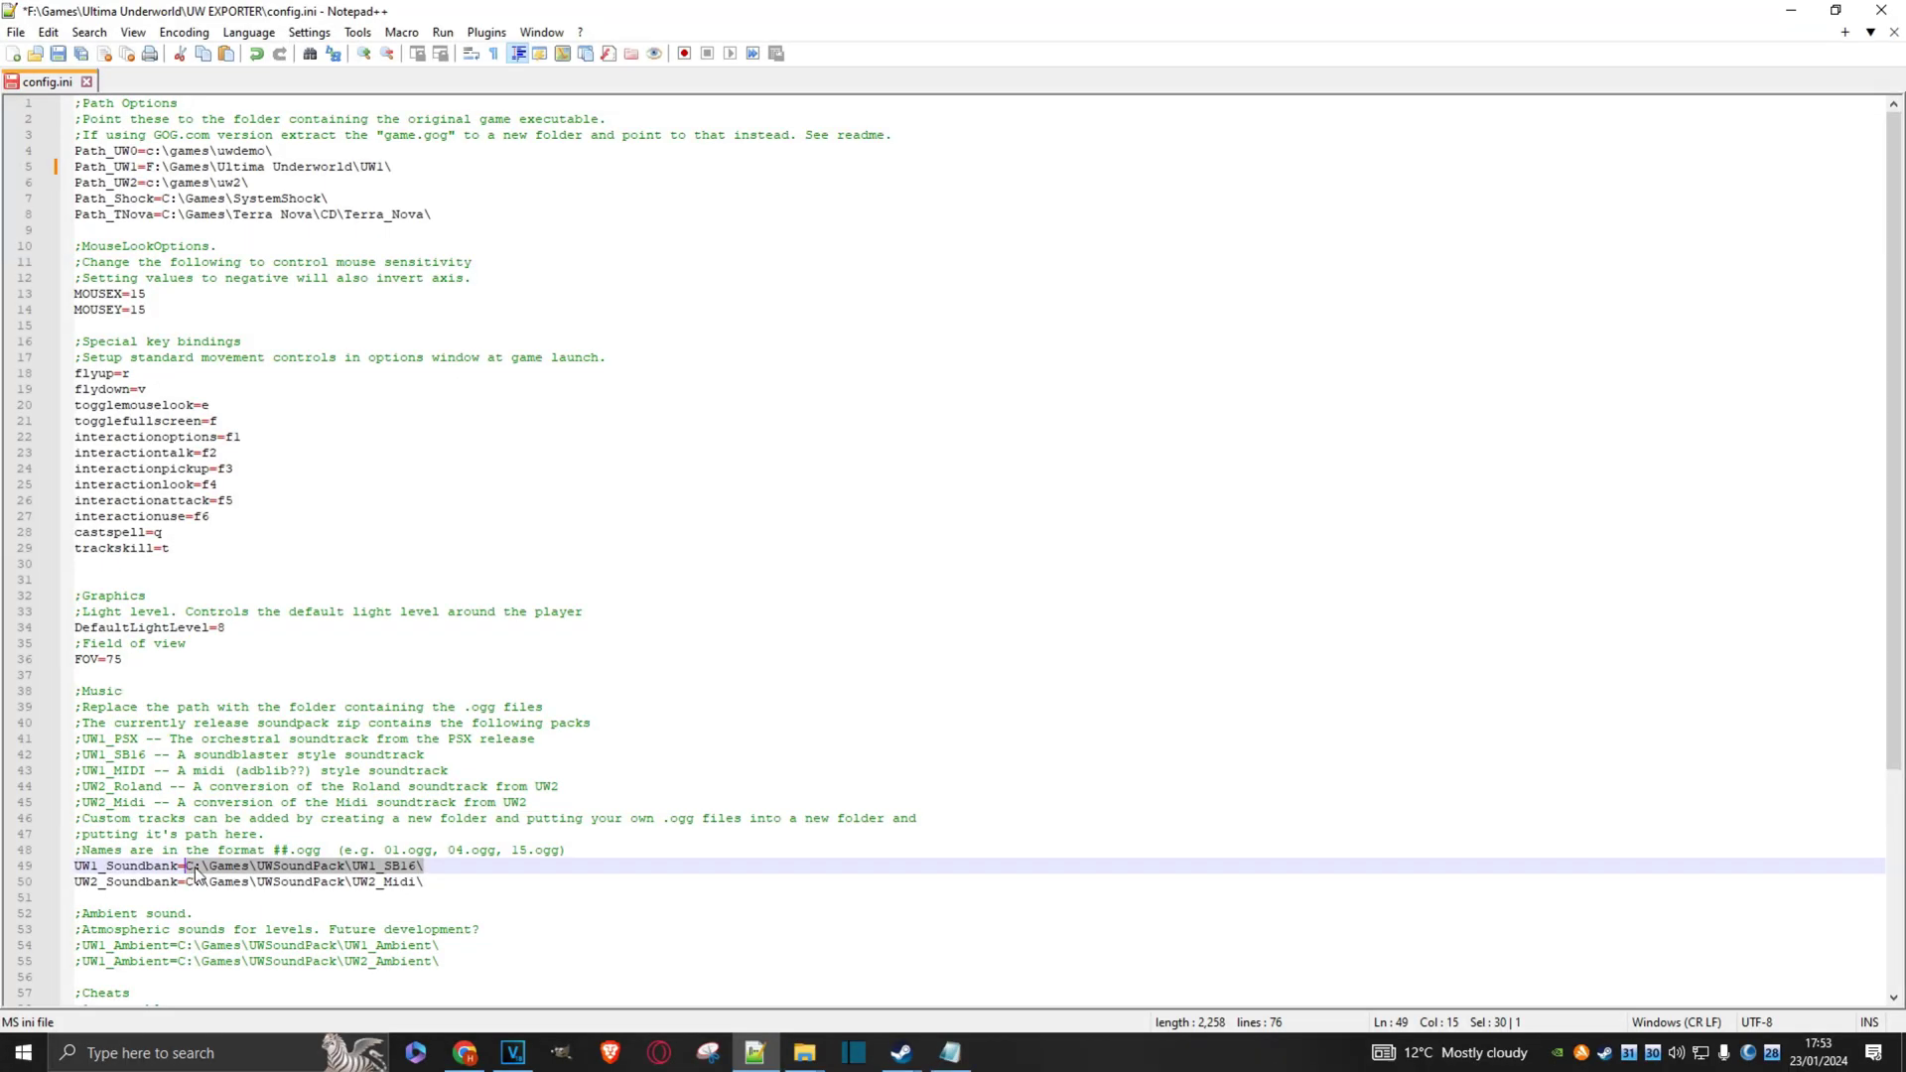
{"action": "key", "text": "ctrl+v"}
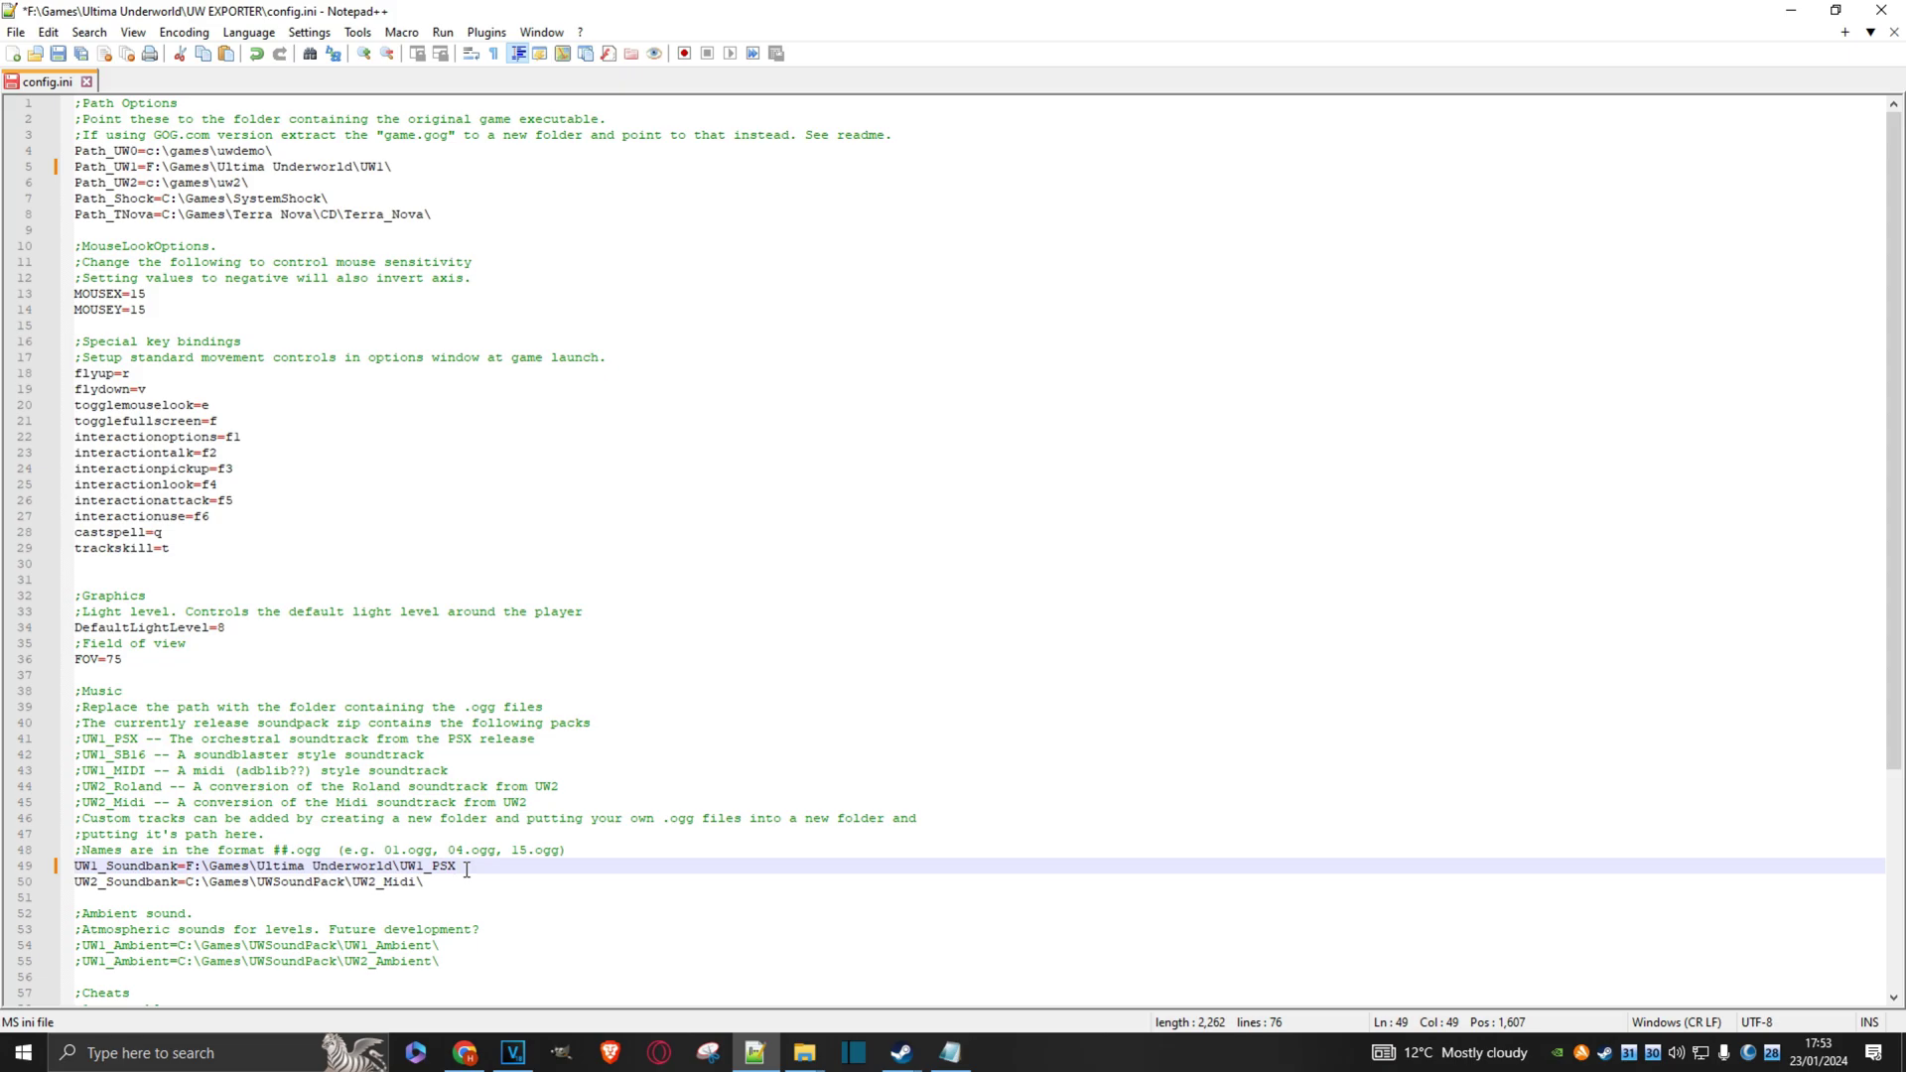
{"action": "type", "text": "\\"}
{"action": "left_click", "coordinate": [60, 55]}
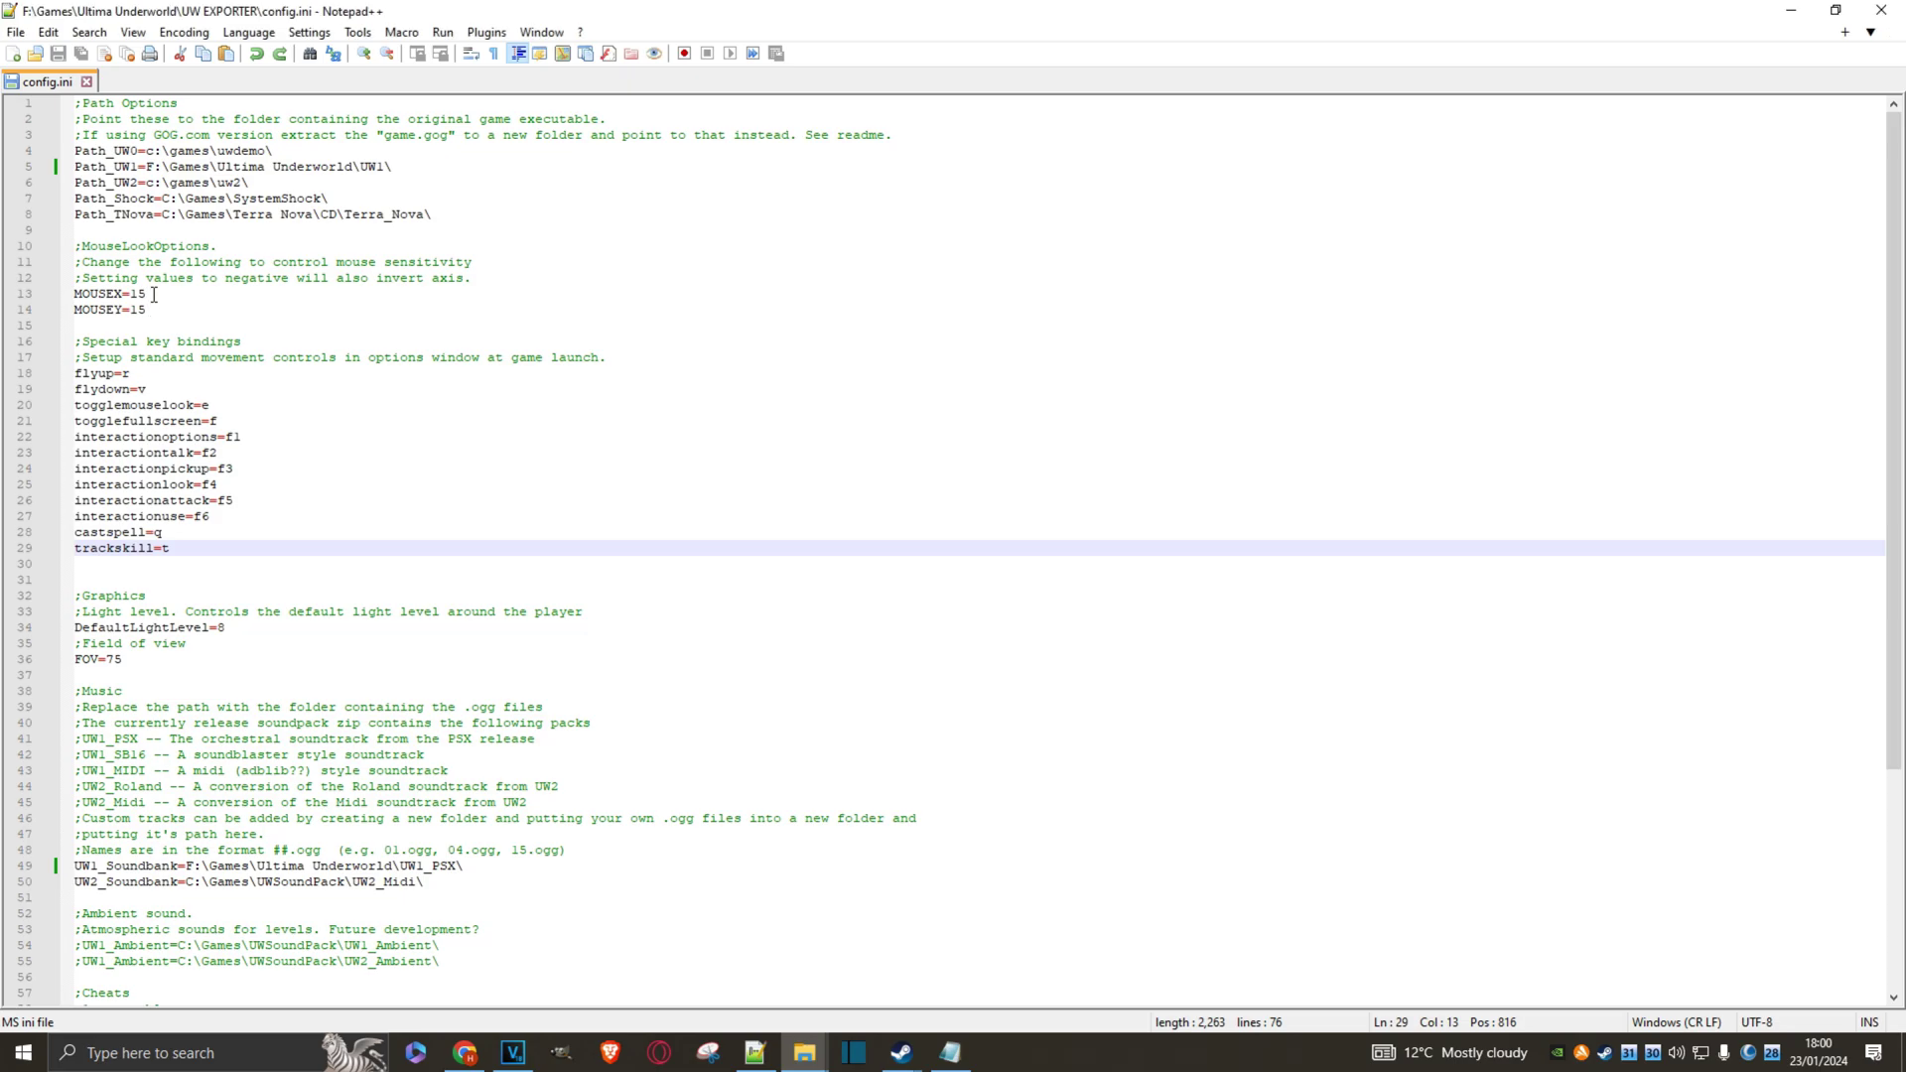
{"action": "left_click_drag", "start_coordinate": [149, 296], "coordinate": [135, 298]}
- Replace the 15 after MOUSEX= and MOUSEY= with 8, then save config.ini
{"action": "key", "text": "BackSpace"}
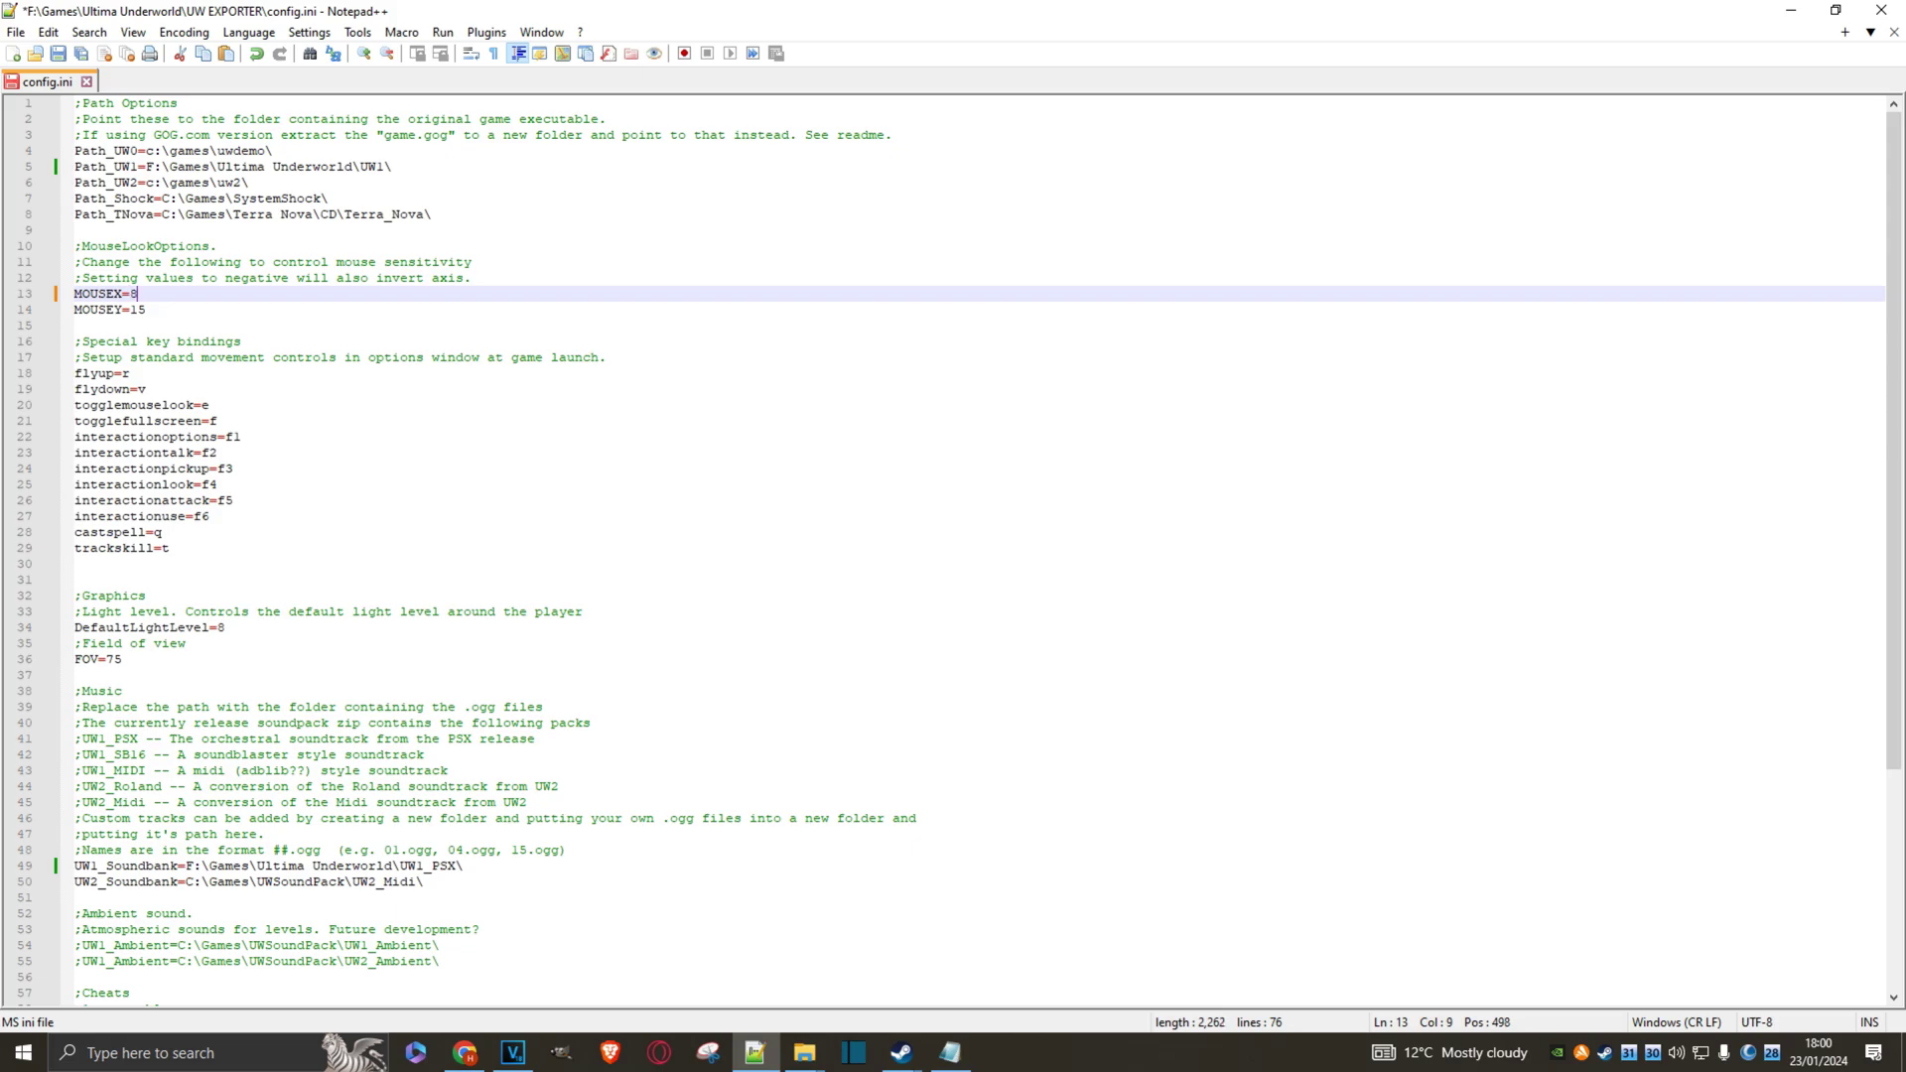
{"action": "type", "text": "8"}
{"action": "left_click_drag", "start_coordinate": [132, 309], "coordinate": [156, 310]}
{"action": "key", "text": "BackSpace"}
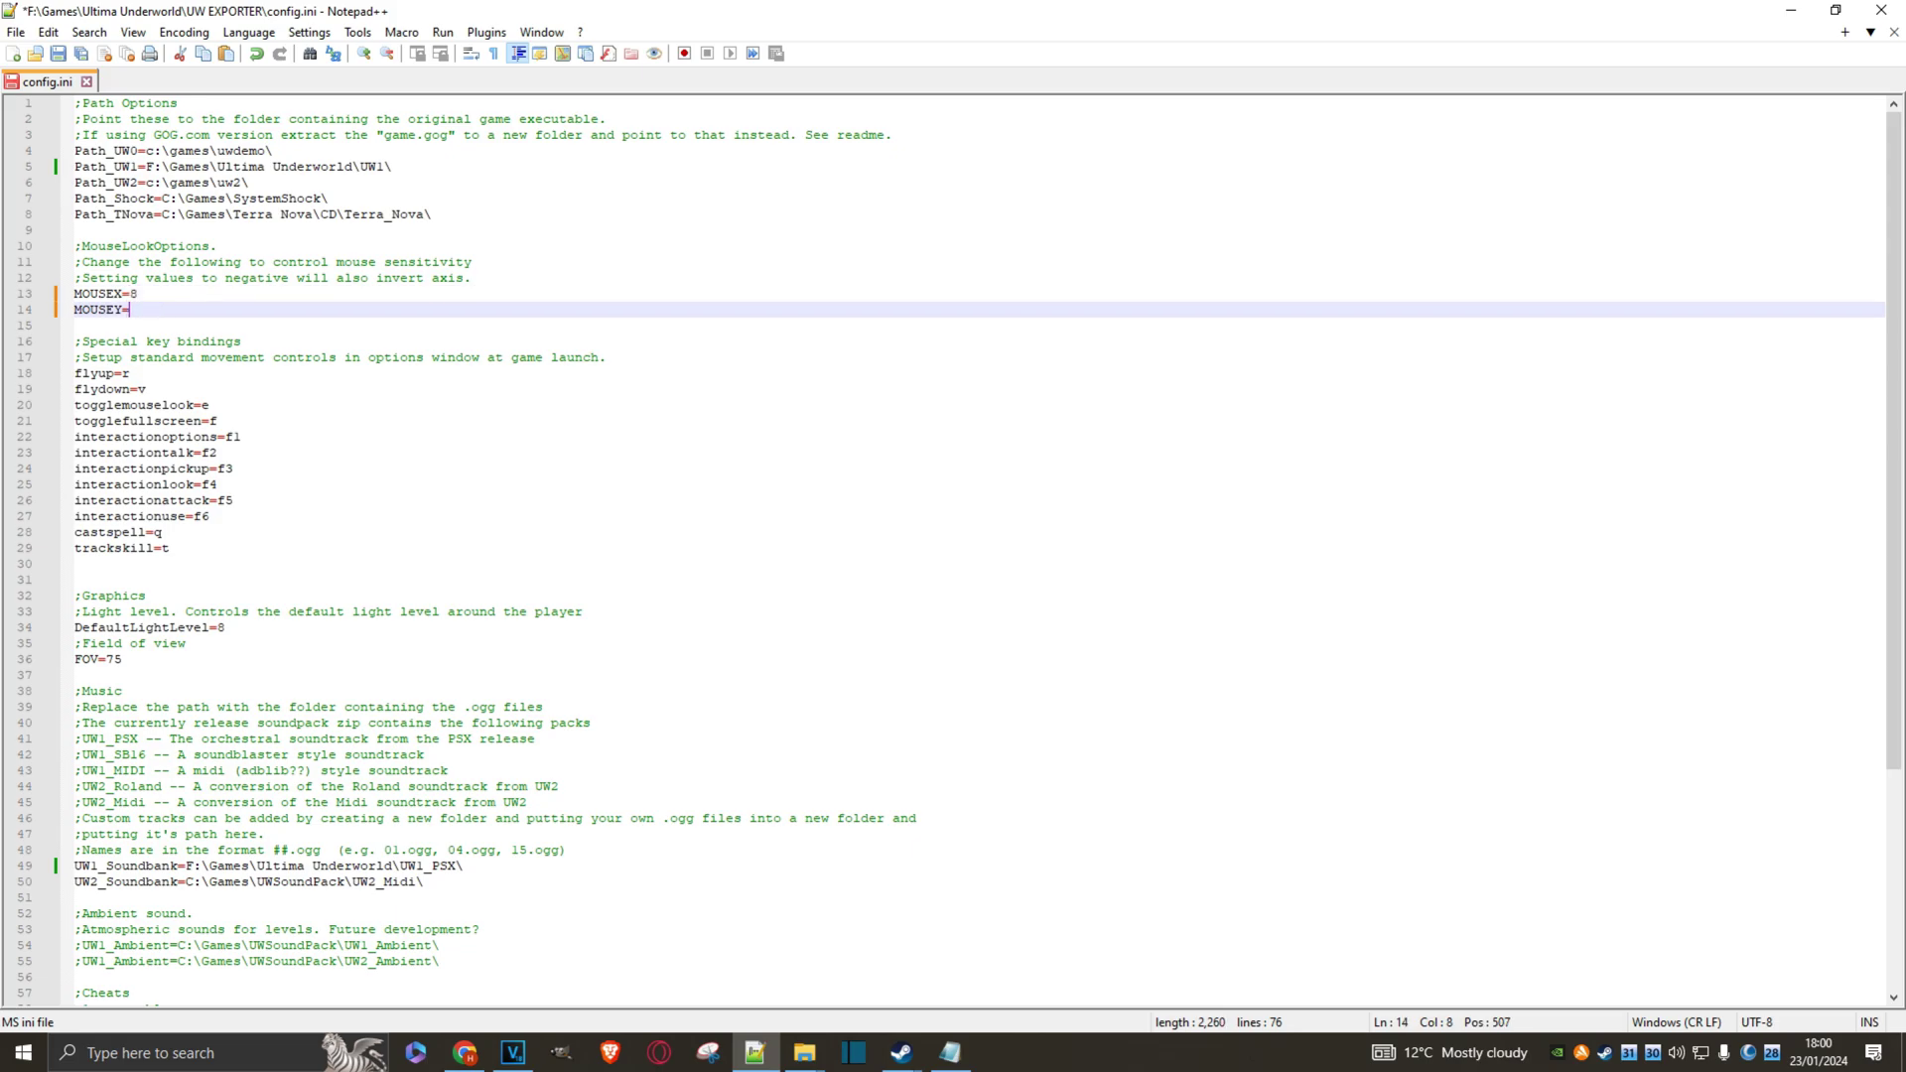
{"action": "type", "text": "8"}
{"action": "left_click", "coordinate": [58, 54]}
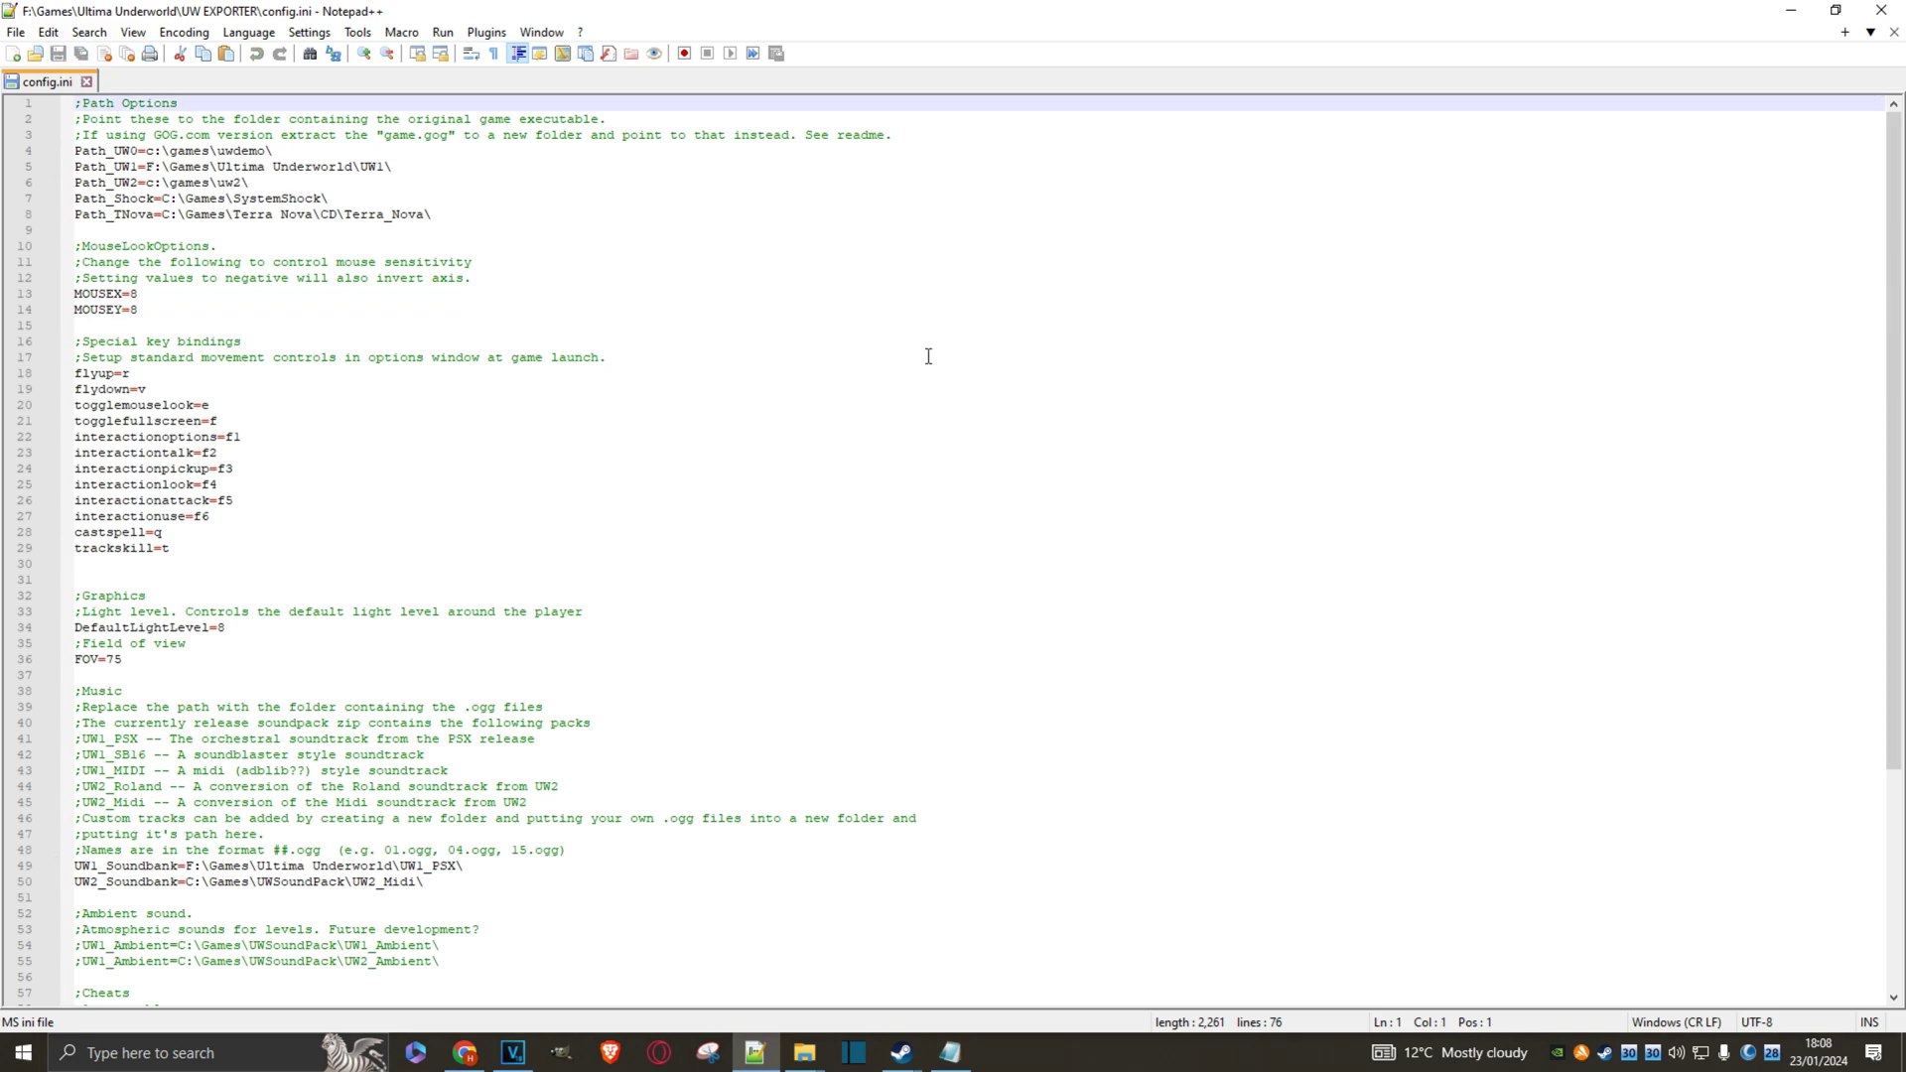
- Close Notepad++ and create a shortcut to Underworld Exporter.exe
{"action": "left_click", "coordinate": [1893, 31]}
{"action": "left_click", "coordinate": [1884, 17]}
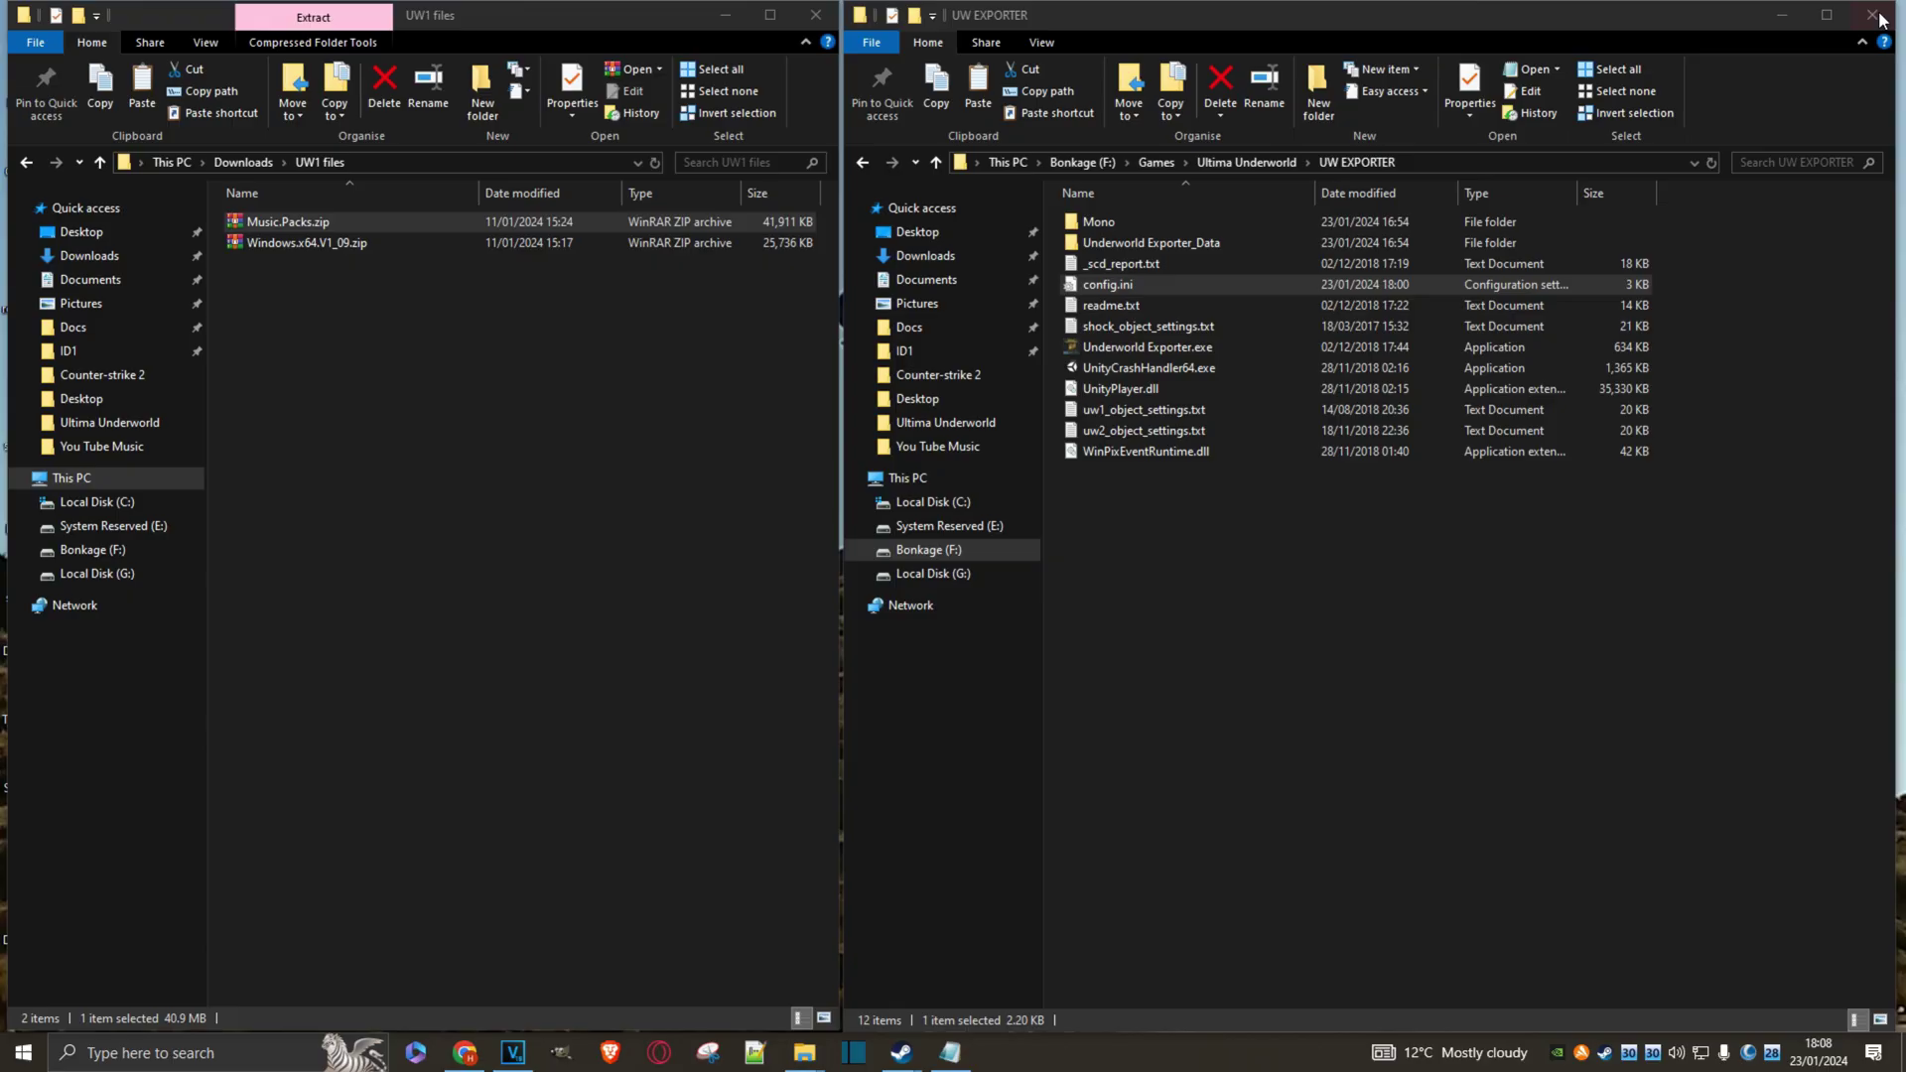
{"action": "left_click", "coordinate": [1163, 353]}
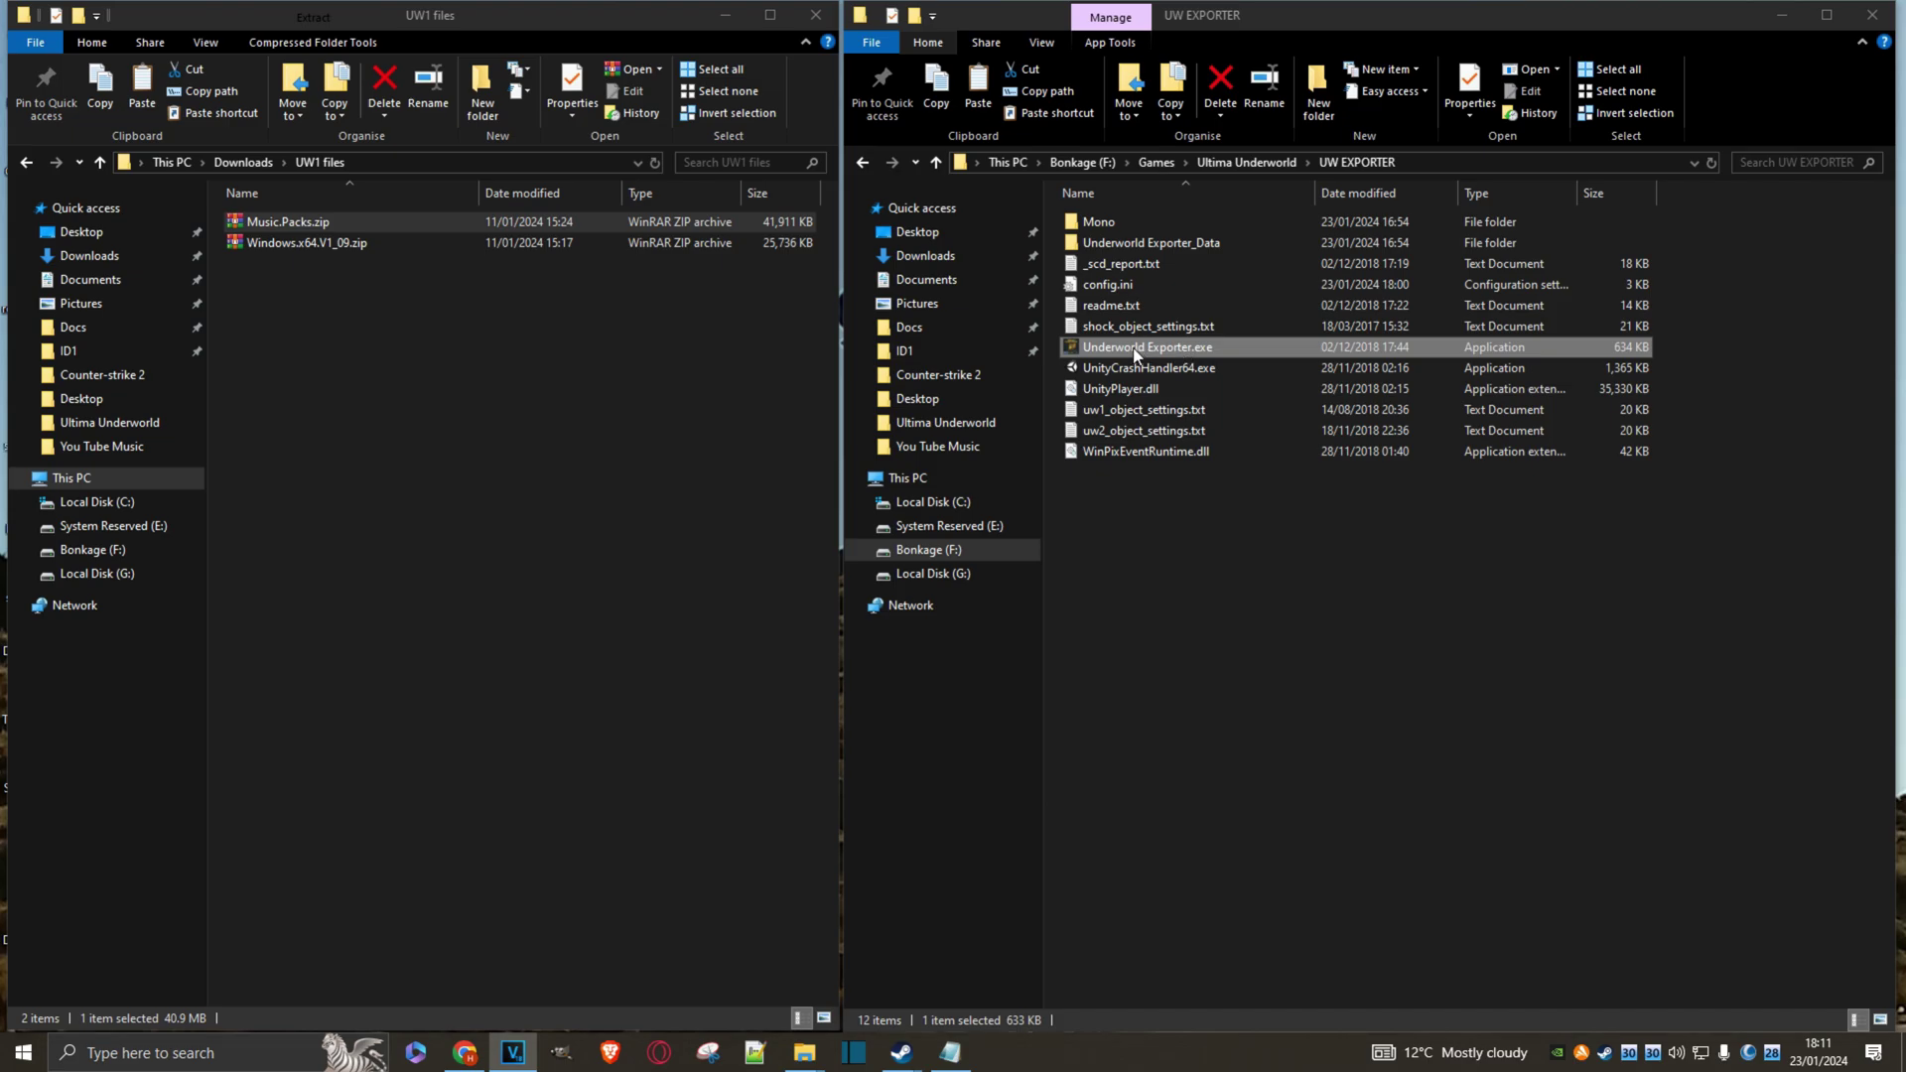
{"action": "right_click", "coordinate": [1134, 353]}
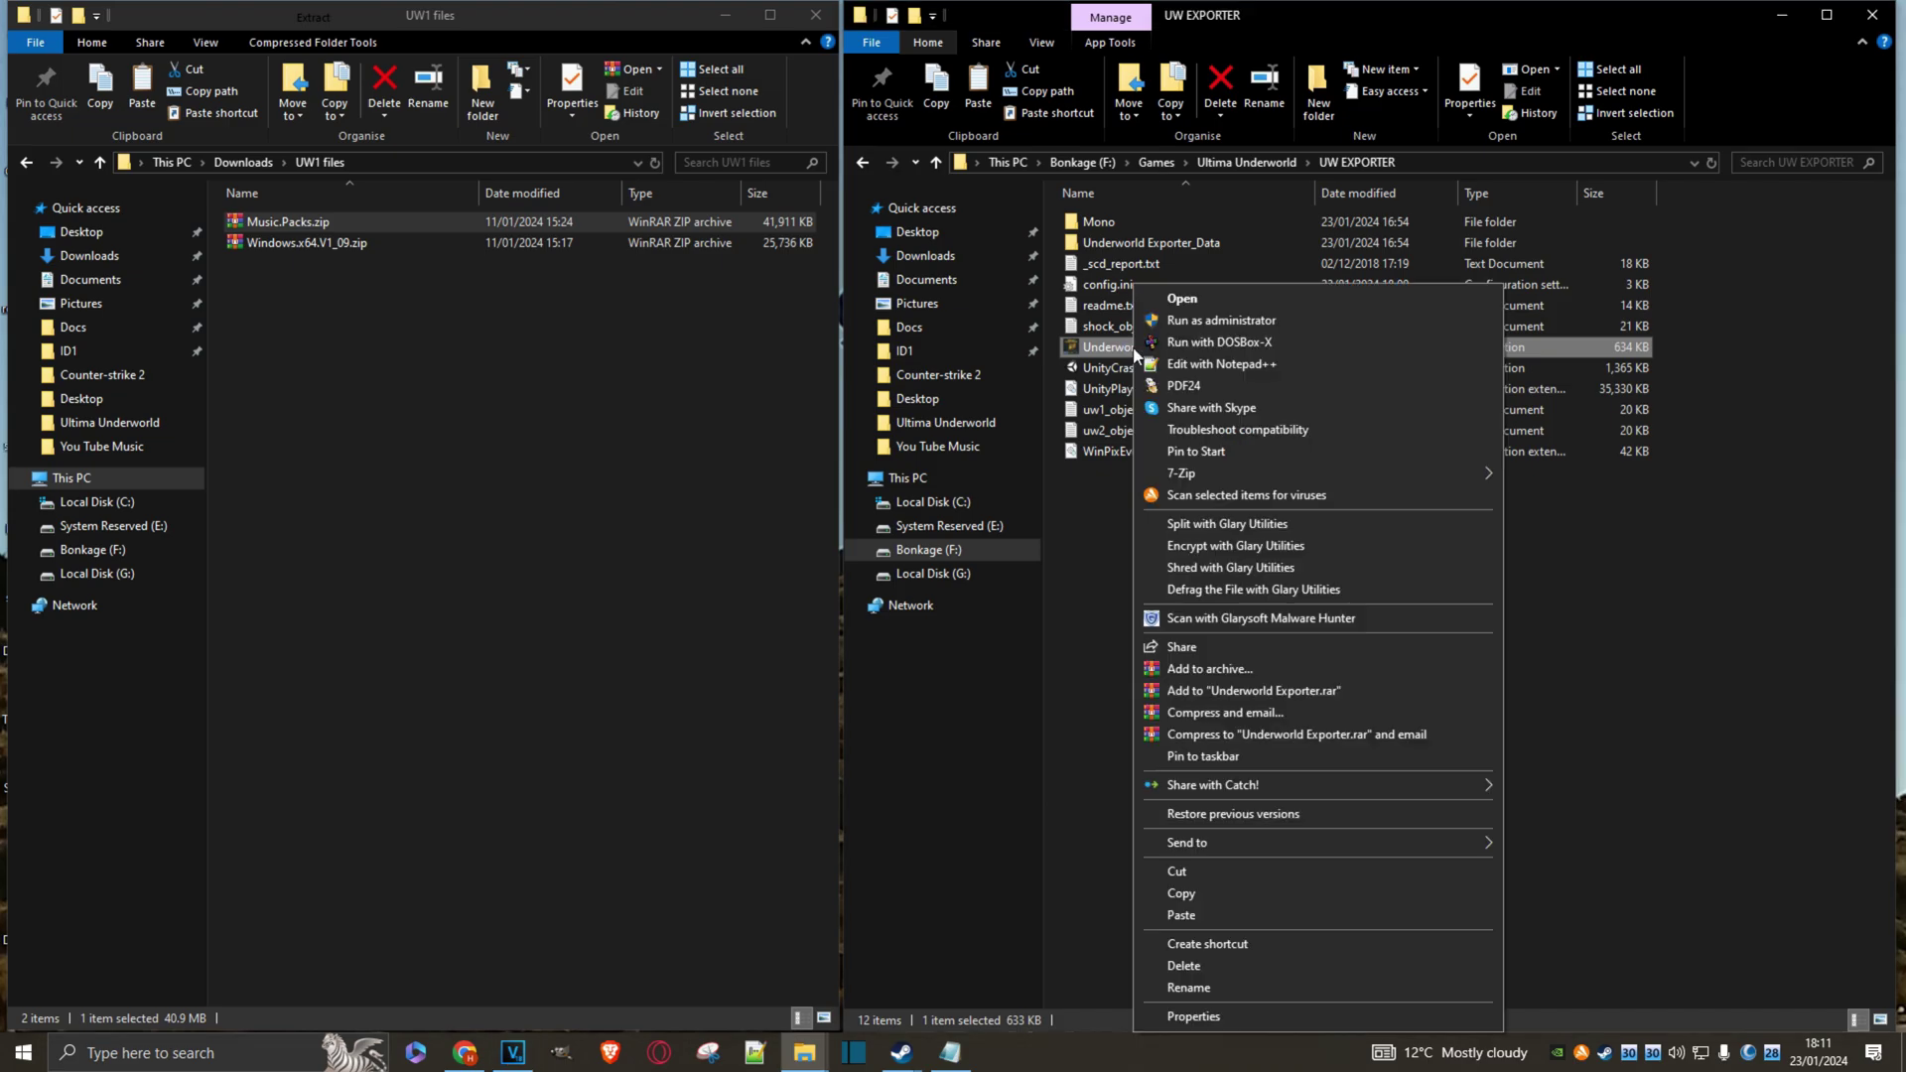
{"action": "left_click", "coordinate": [1179, 949]}
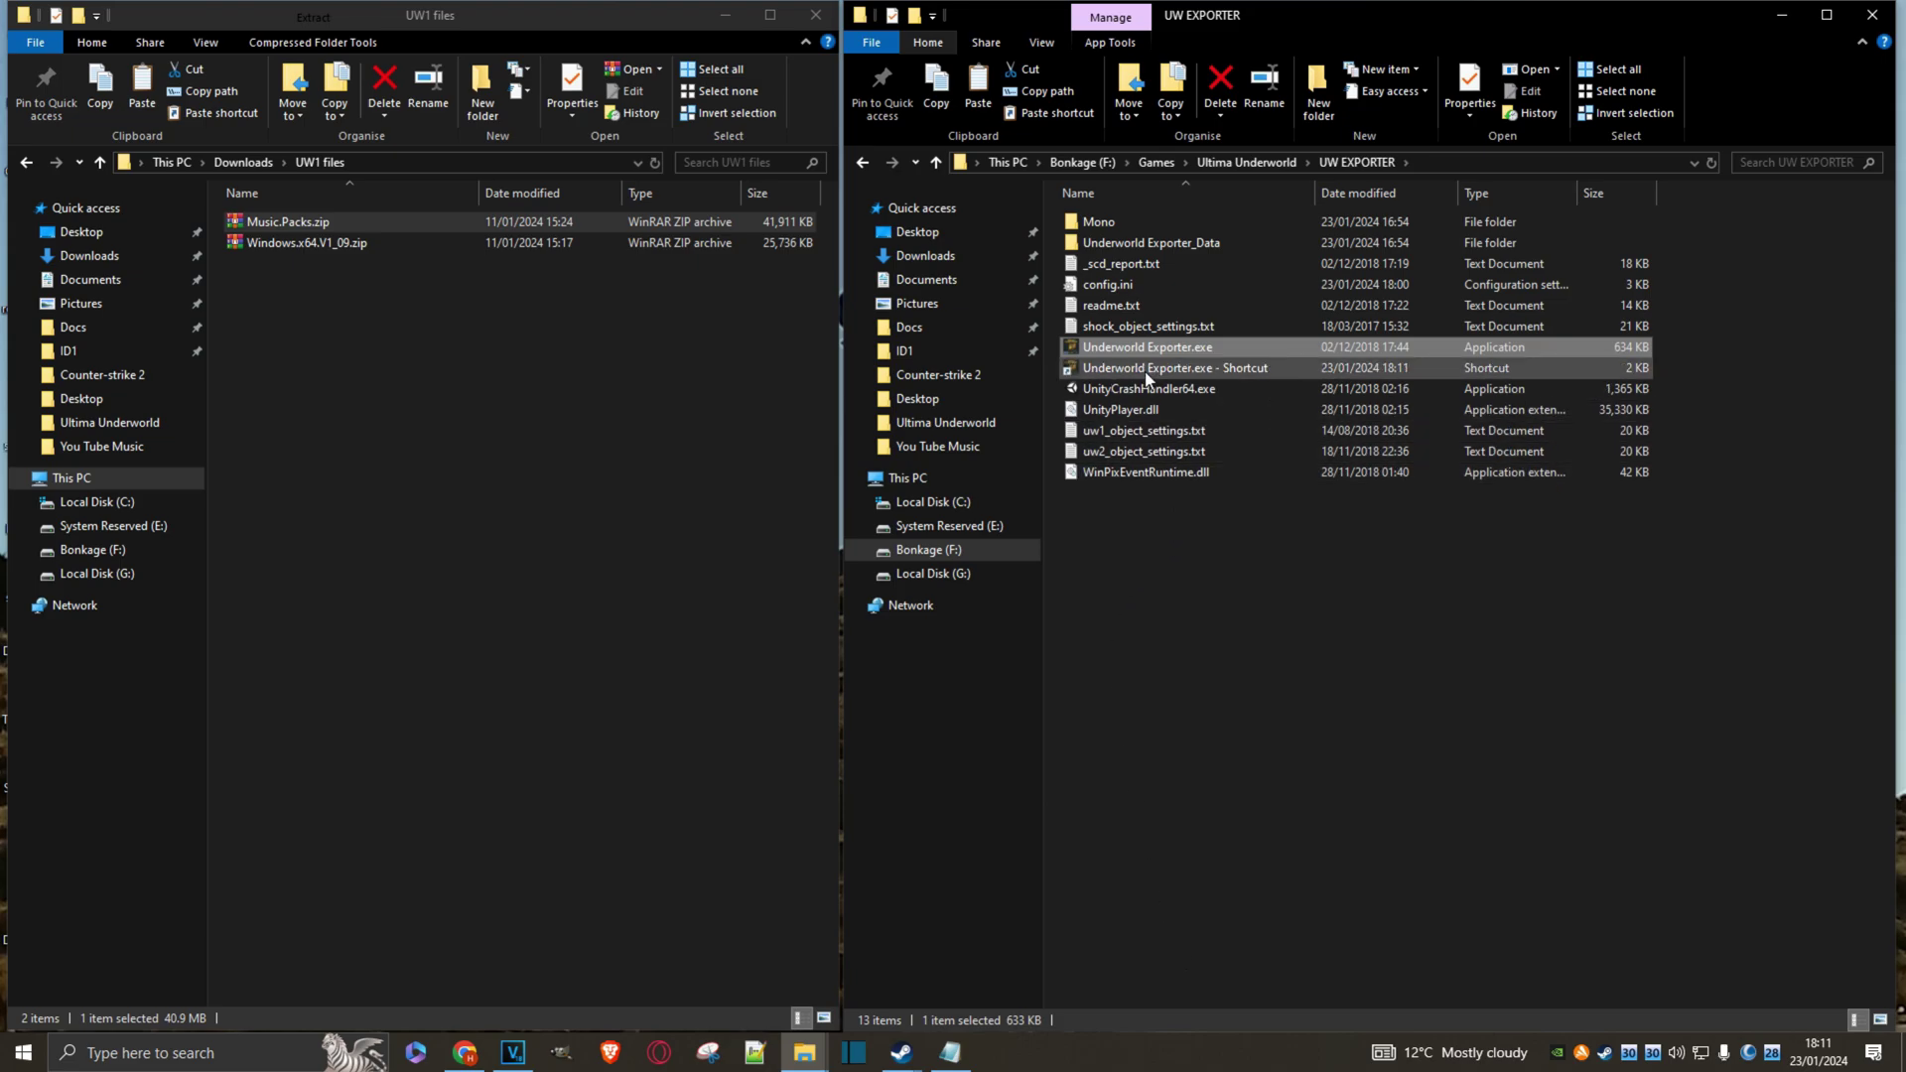
- Delete the new Underworld Exporter.exe shortcut from the UW EXPORTER folder
{"action": "left_click", "coordinate": [1147, 370]}
{"action": "right_click", "coordinate": [1147, 369]}
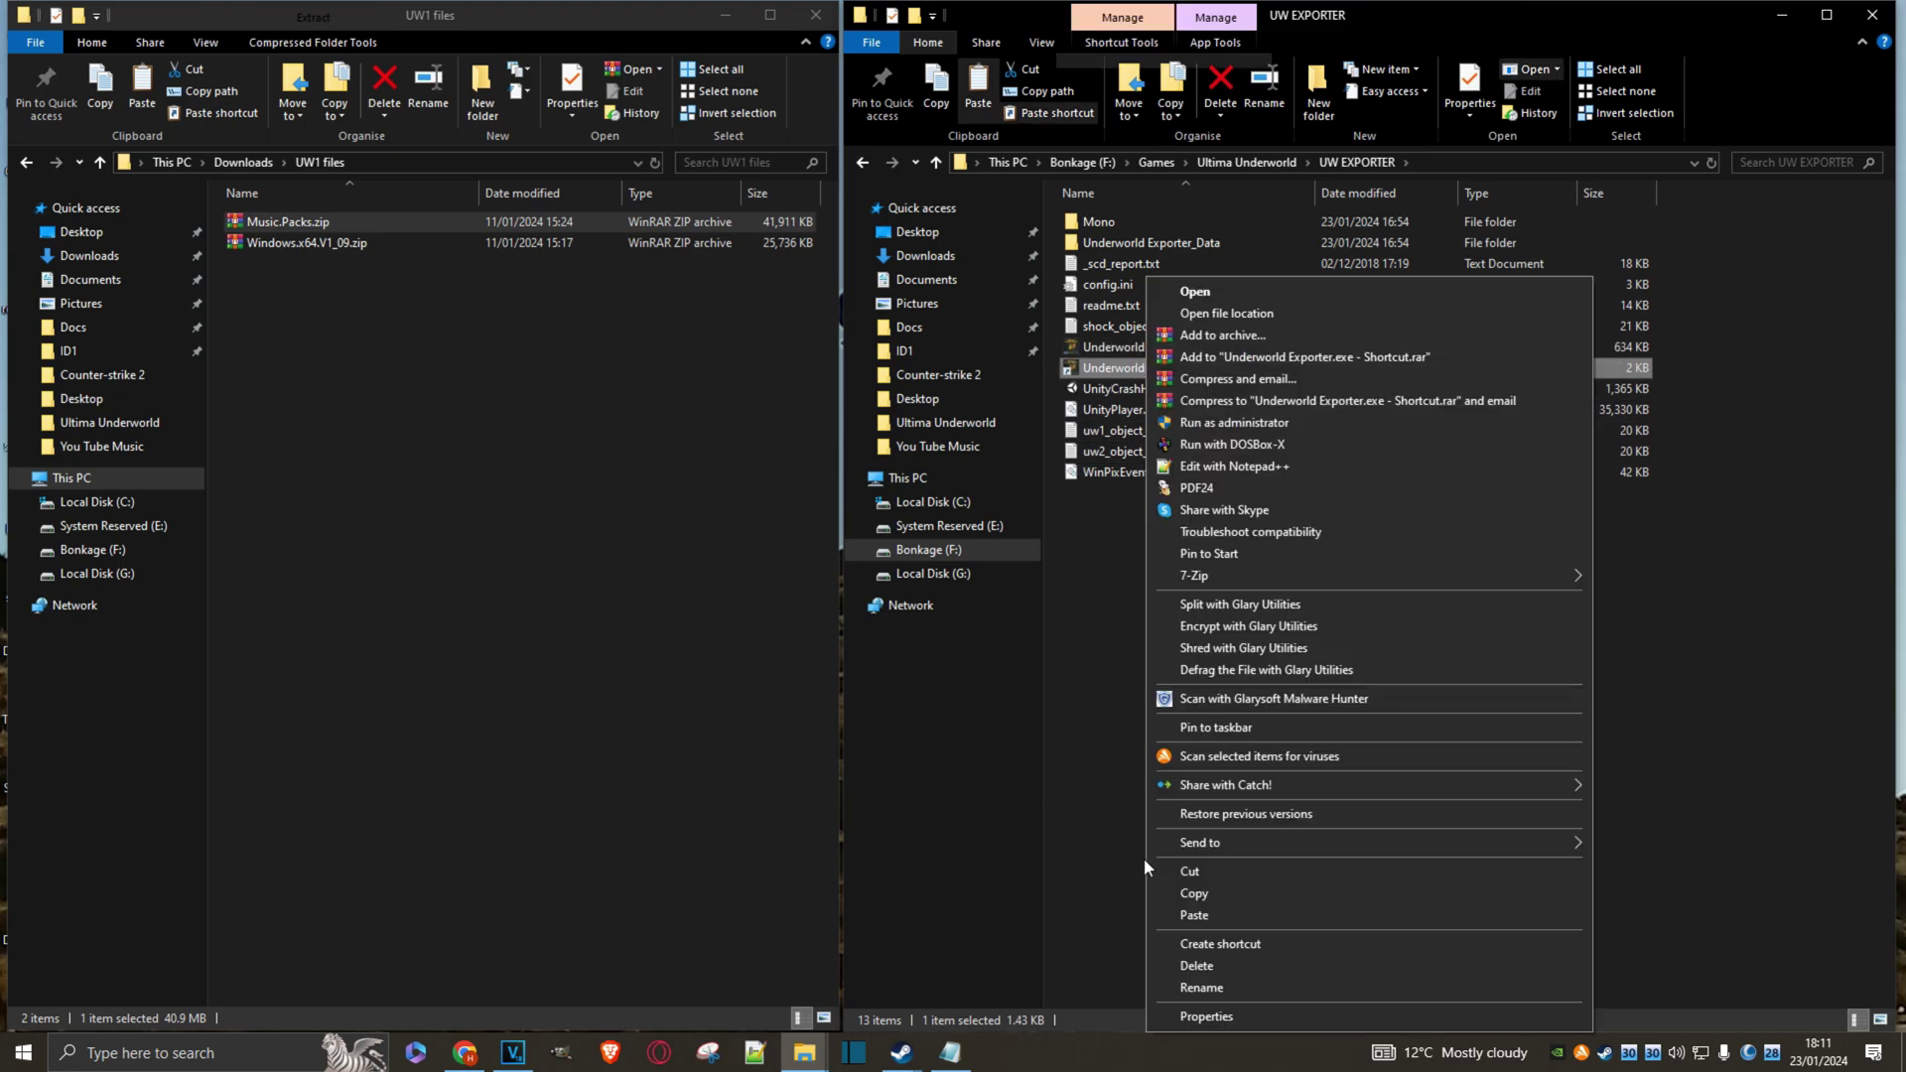
{"action": "left_click", "coordinate": [1198, 963]}
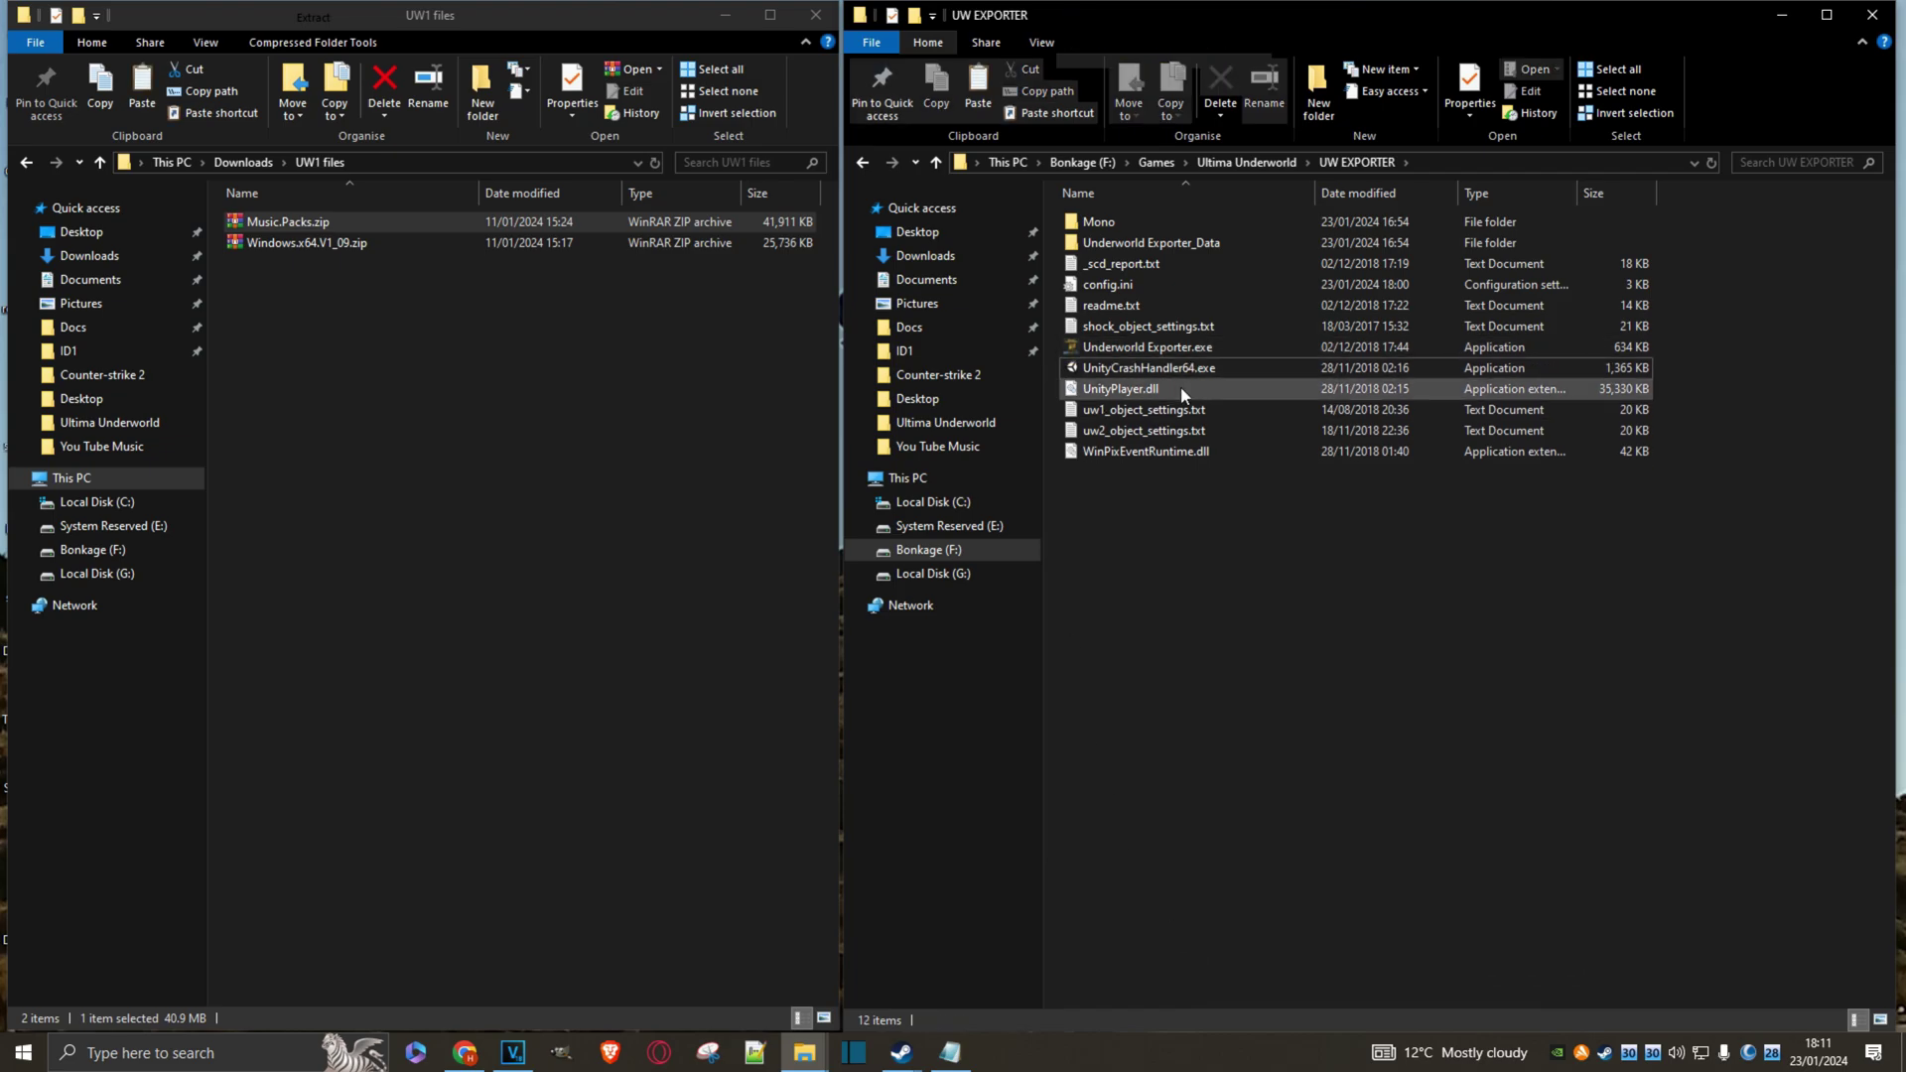
- Launch Underworld Exporter.exe and accept the display settings with Play!
{"action": "double_click", "coordinate": [1141, 347]}
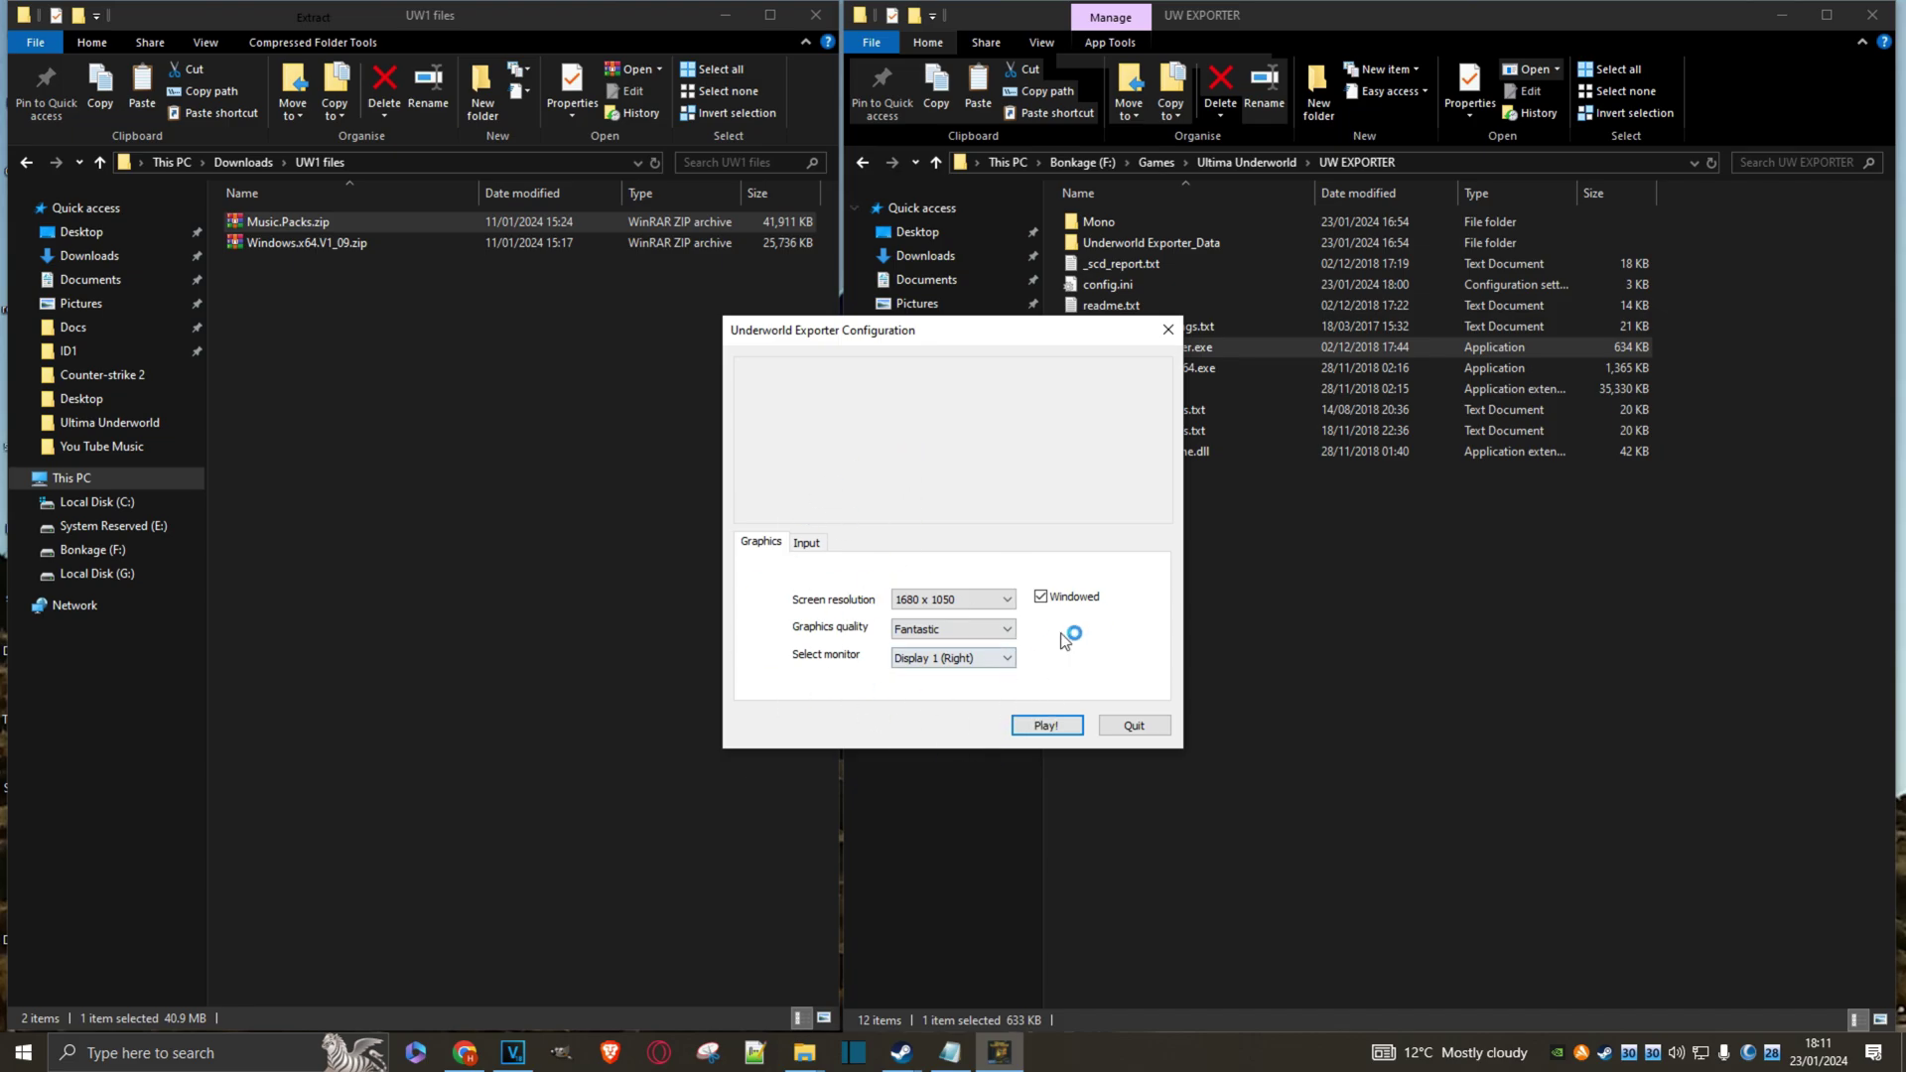
{"action": "left_click", "coordinate": [1047, 726]}
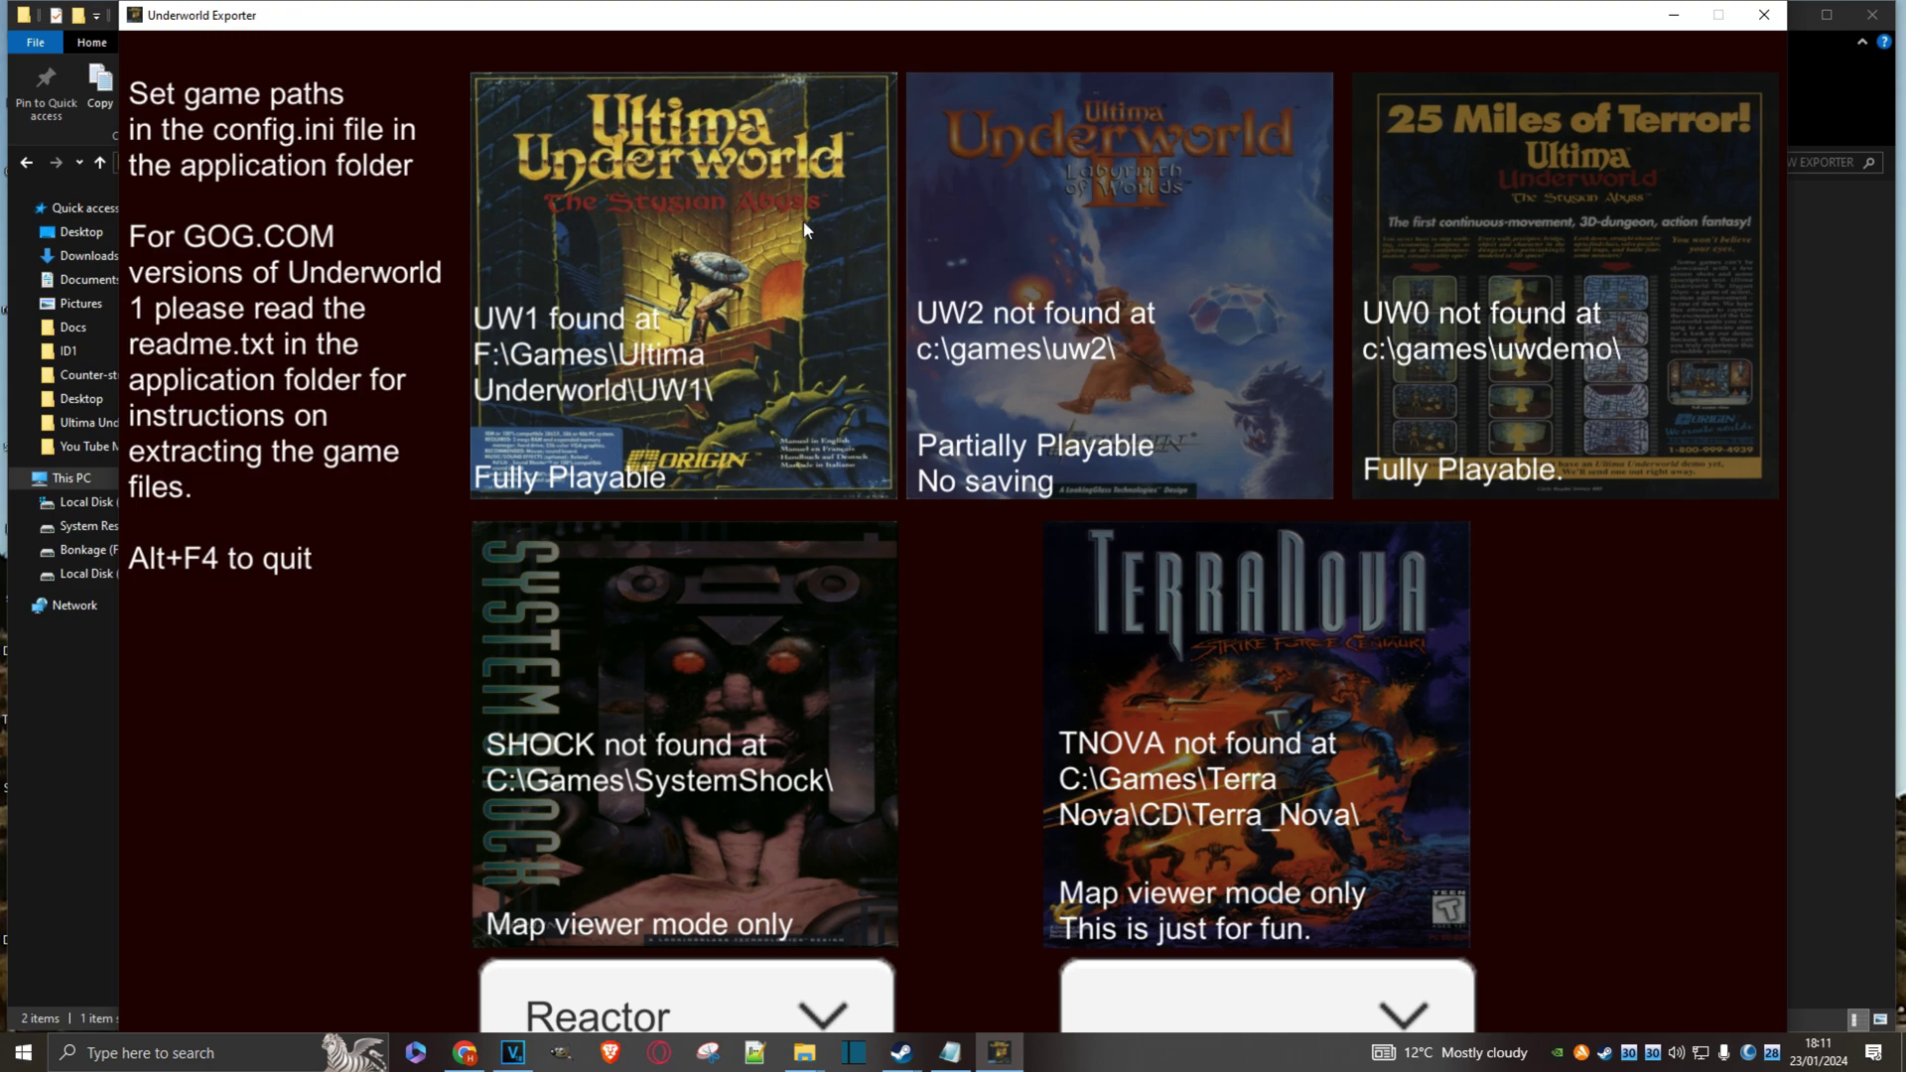
- Create a male, left-handed Fighter with the blond portrait on Easy, name it, and keep it
{"action": "left_click", "coordinate": [762, 281]}
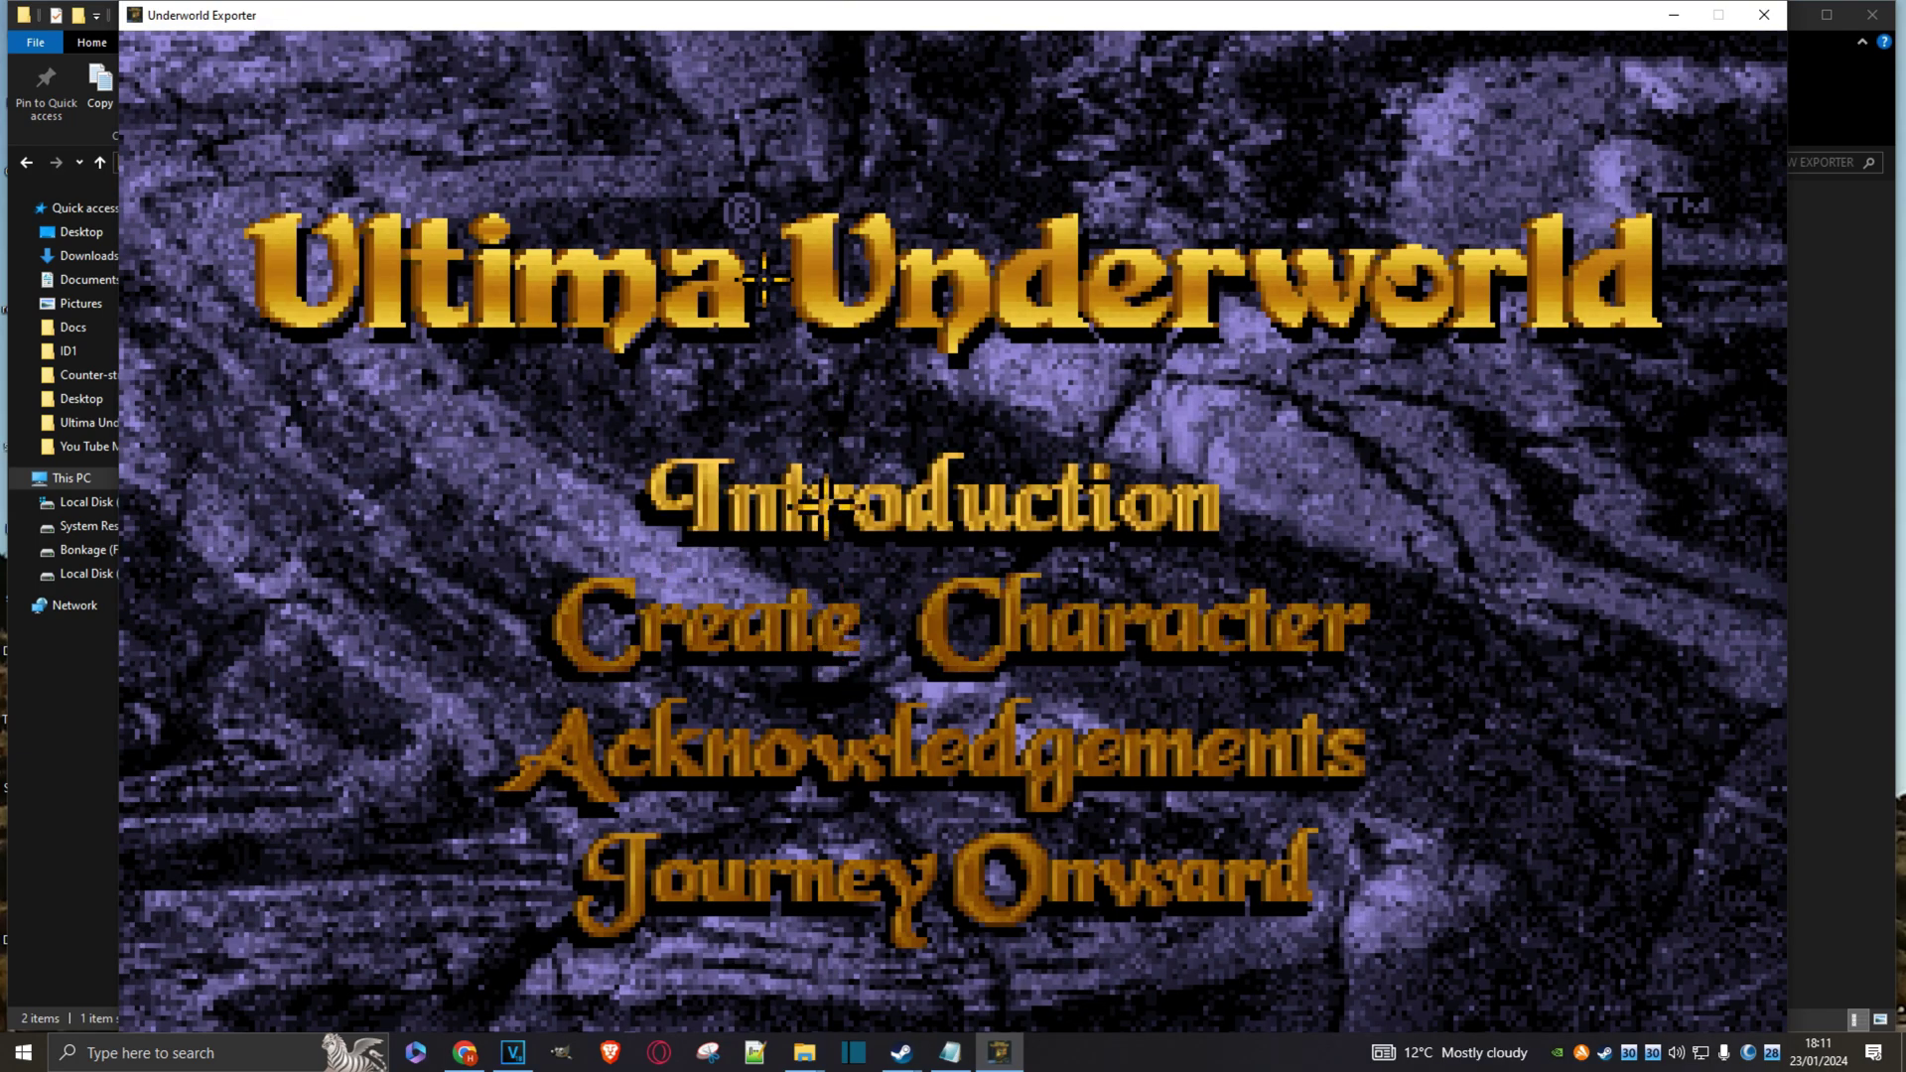
{"action": "left_click", "coordinate": [857, 630]}
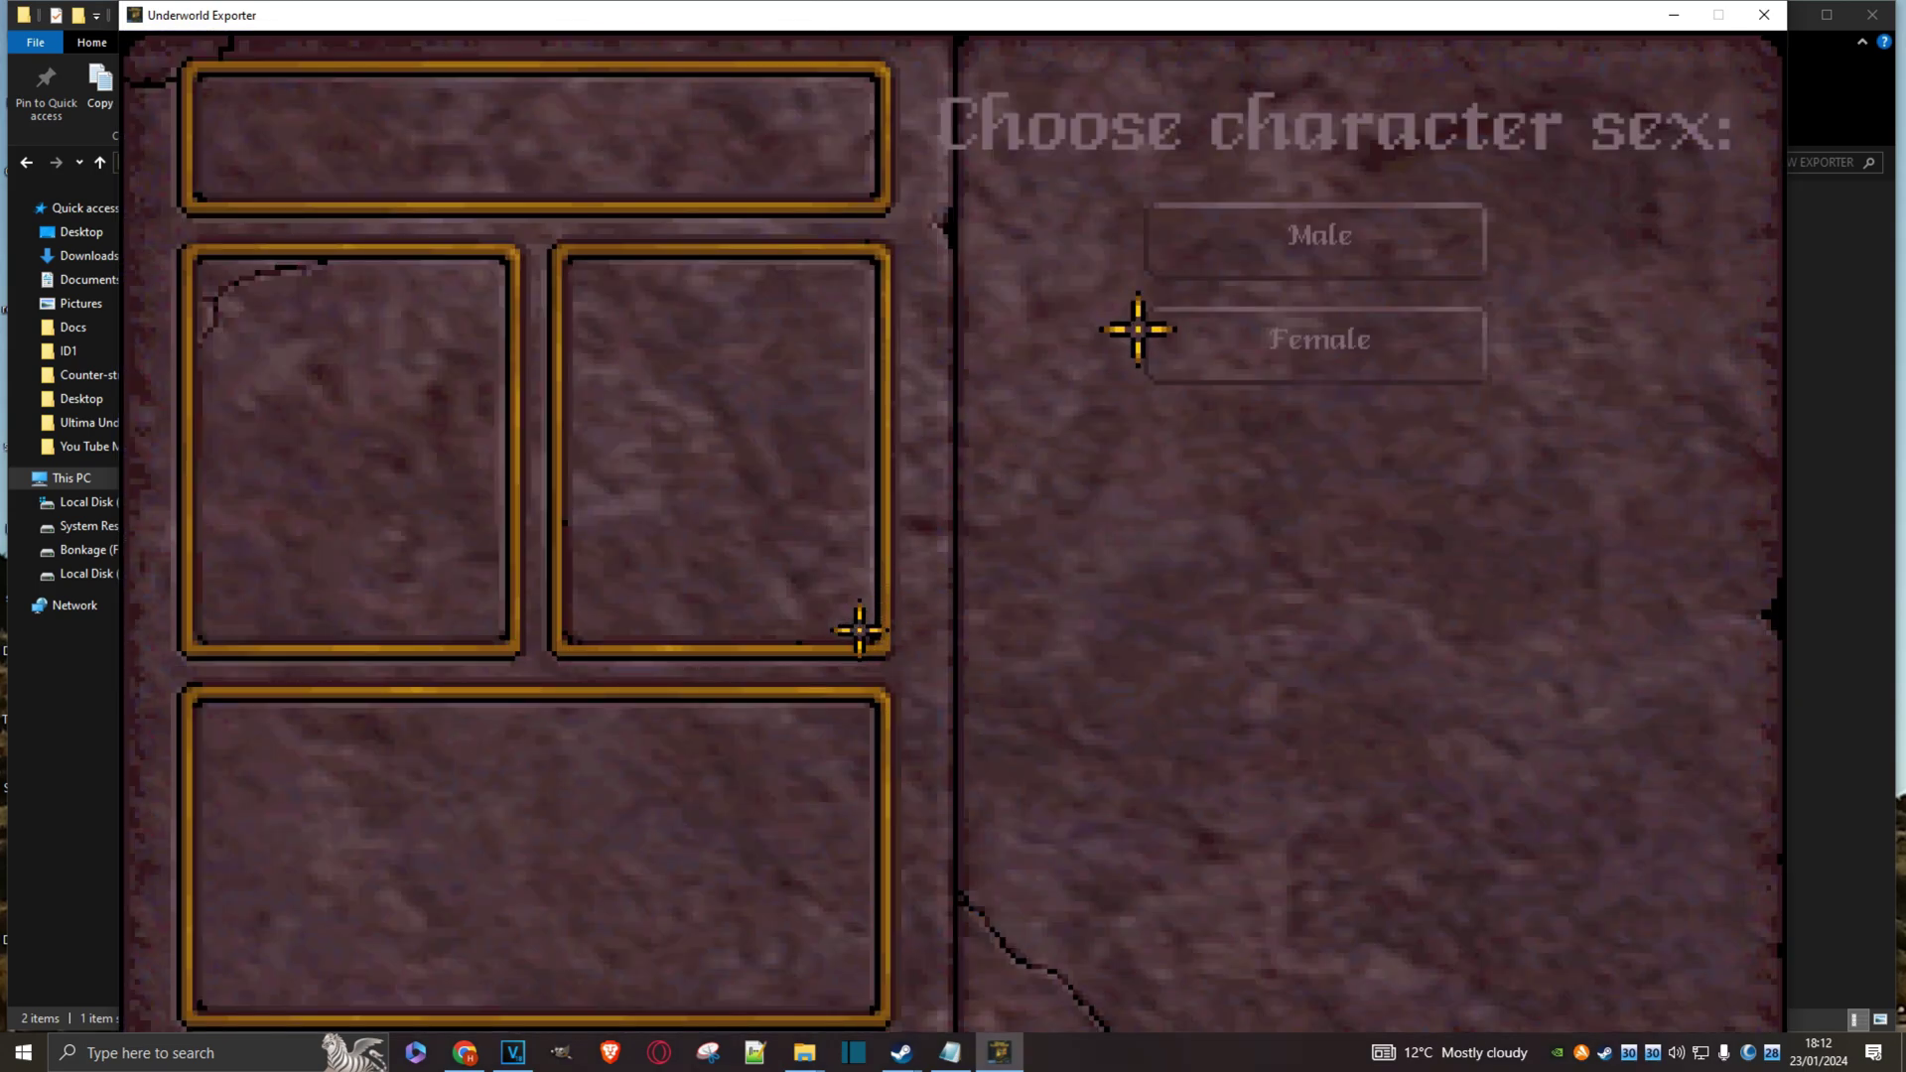
{"action": "left_click", "coordinate": [1251, 253]}
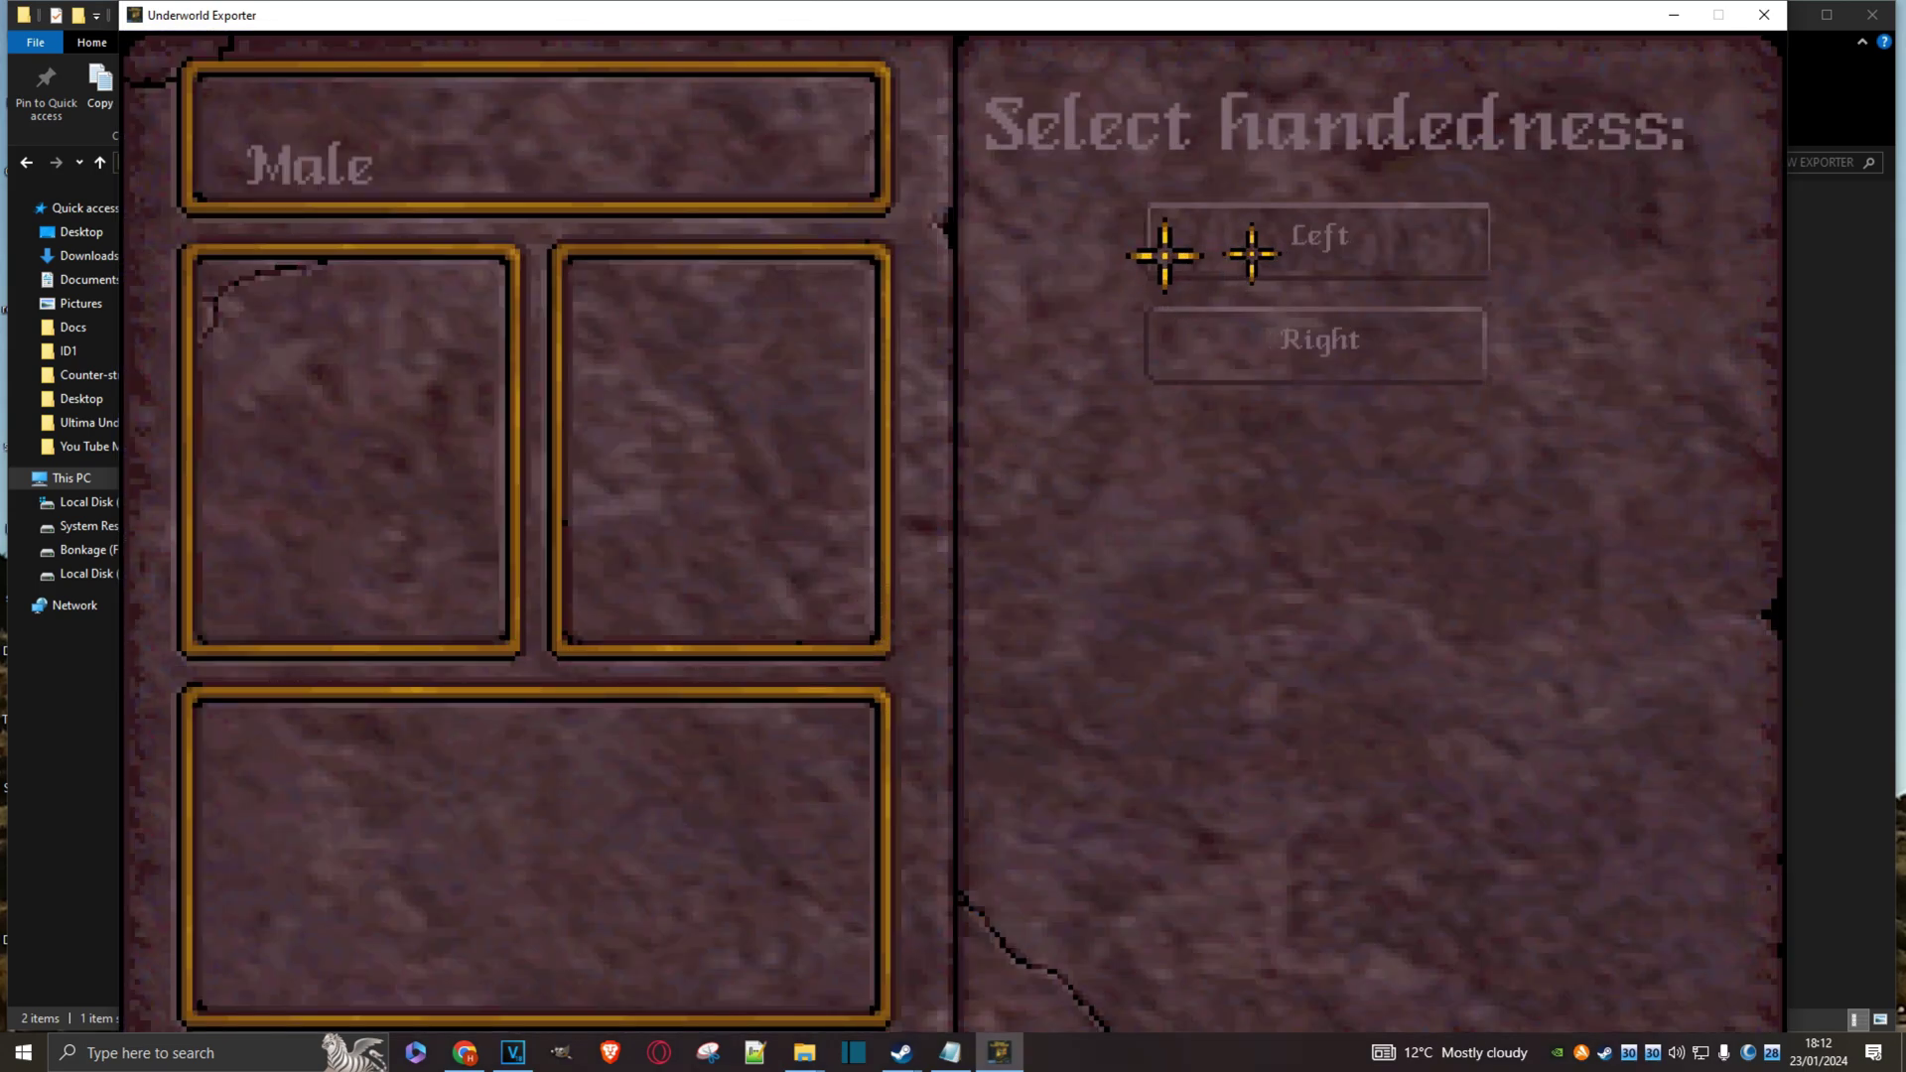
{"action": "left_click", "coordinate": [1247, 240]}
{"action": "left_click", "coordinate": [1239, 240]}
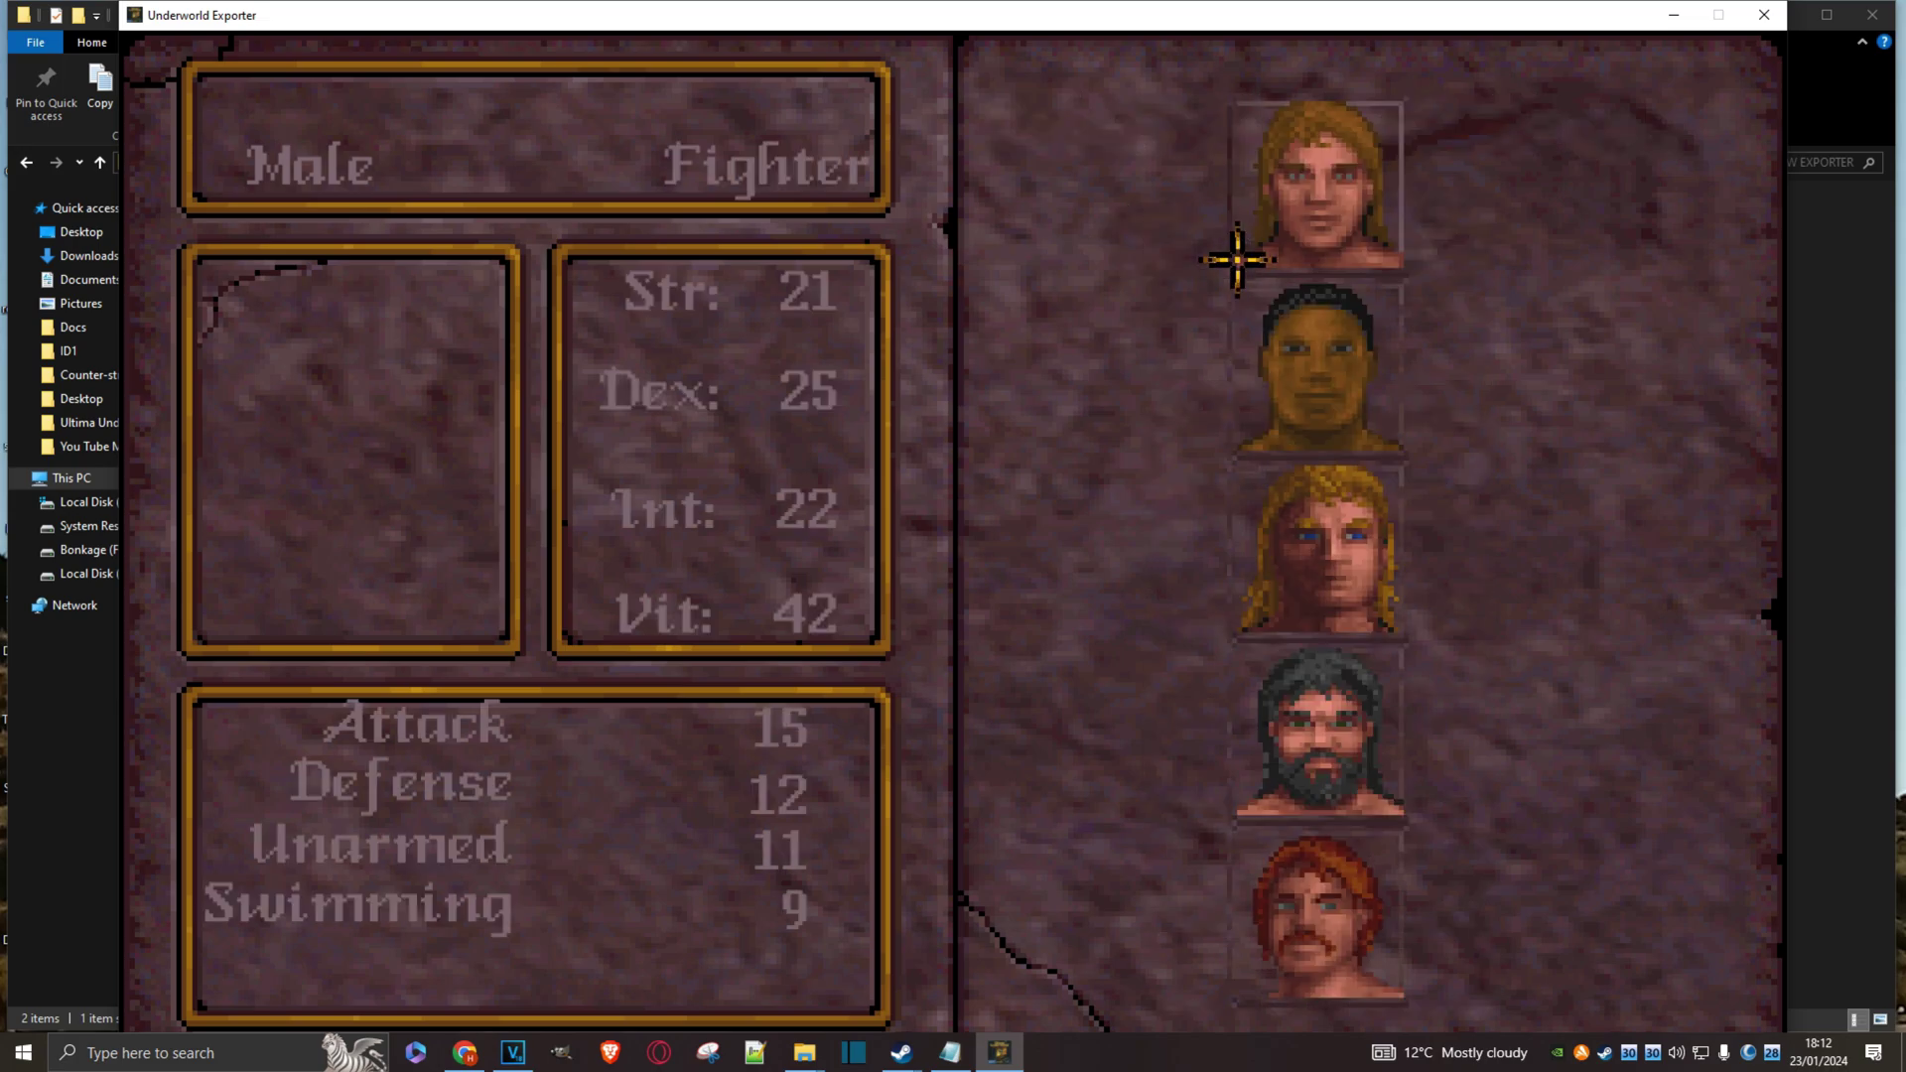
{"action": "left_click", "coordinate": [1237, 254]}
{"action": "left_click", "coordinate": [1238, 253]}
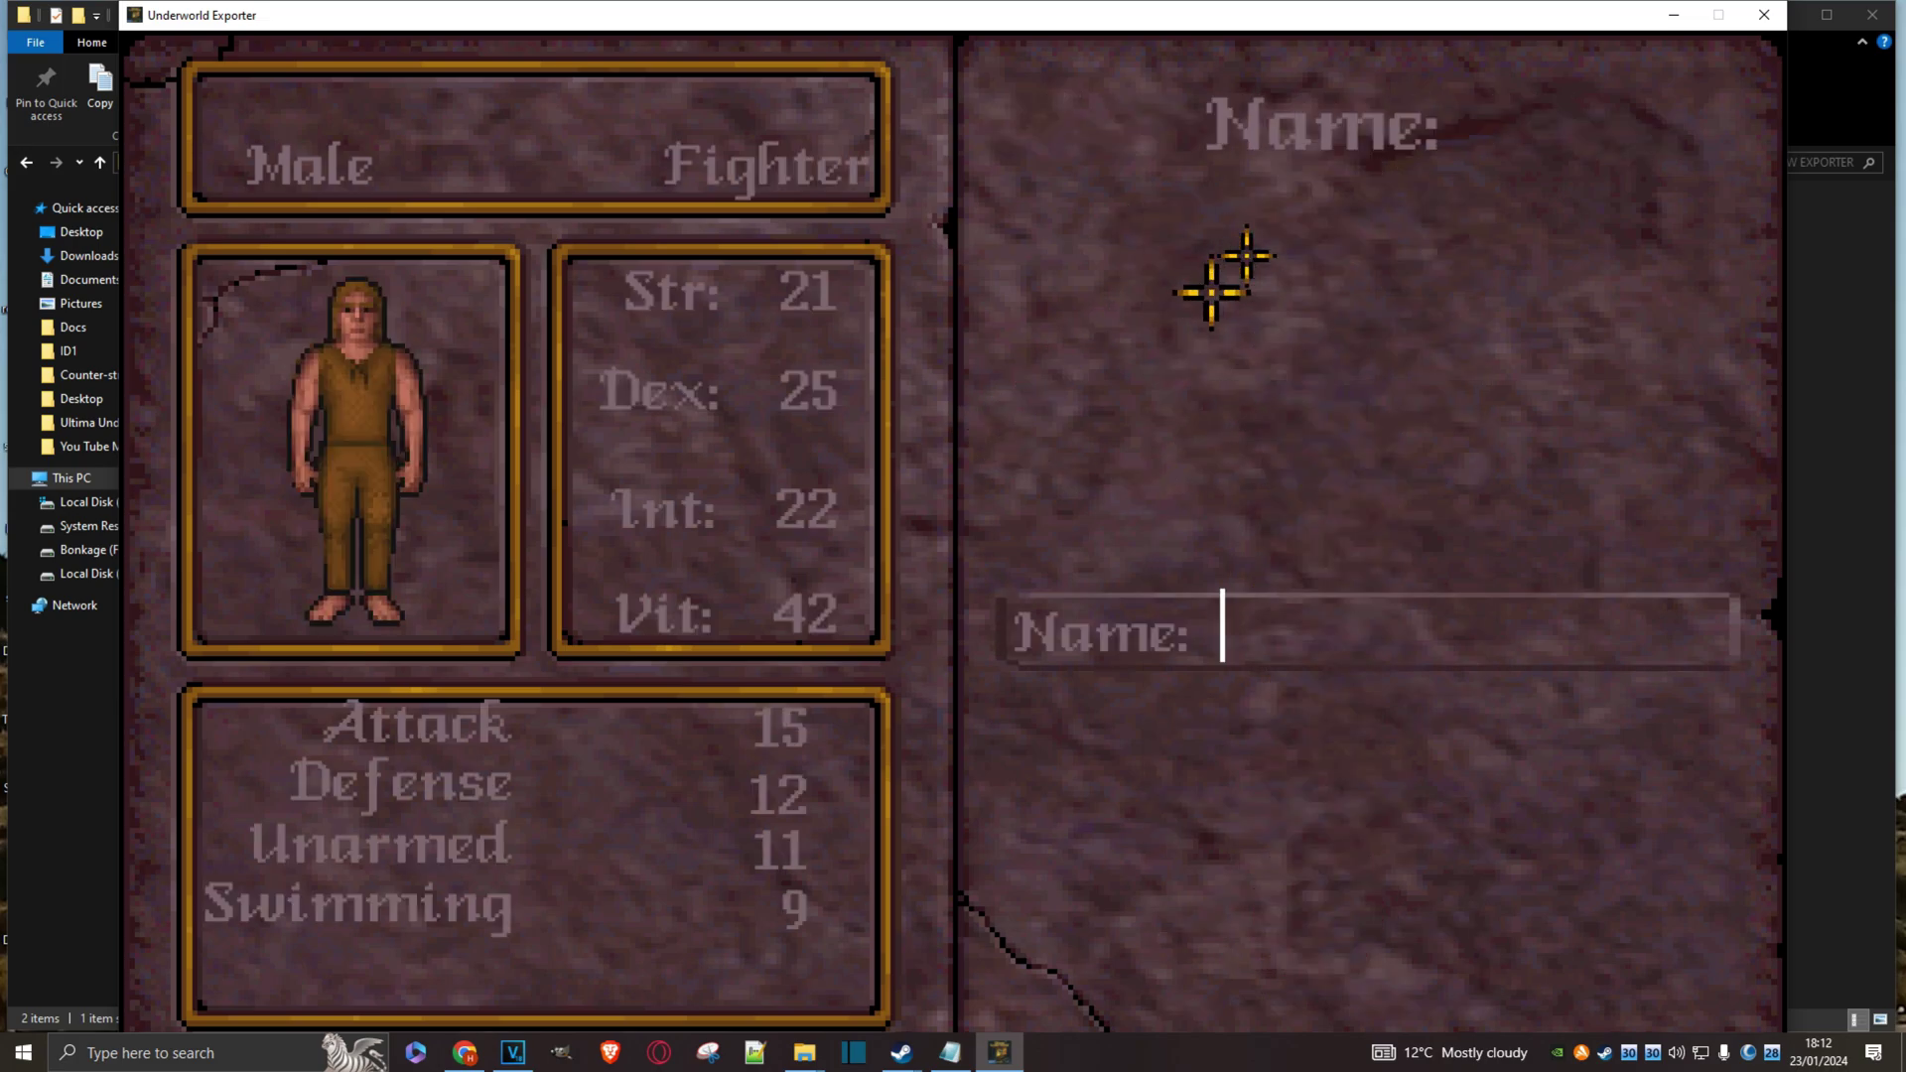
{"action": "type", "text": "hzjzvzkjlv"}
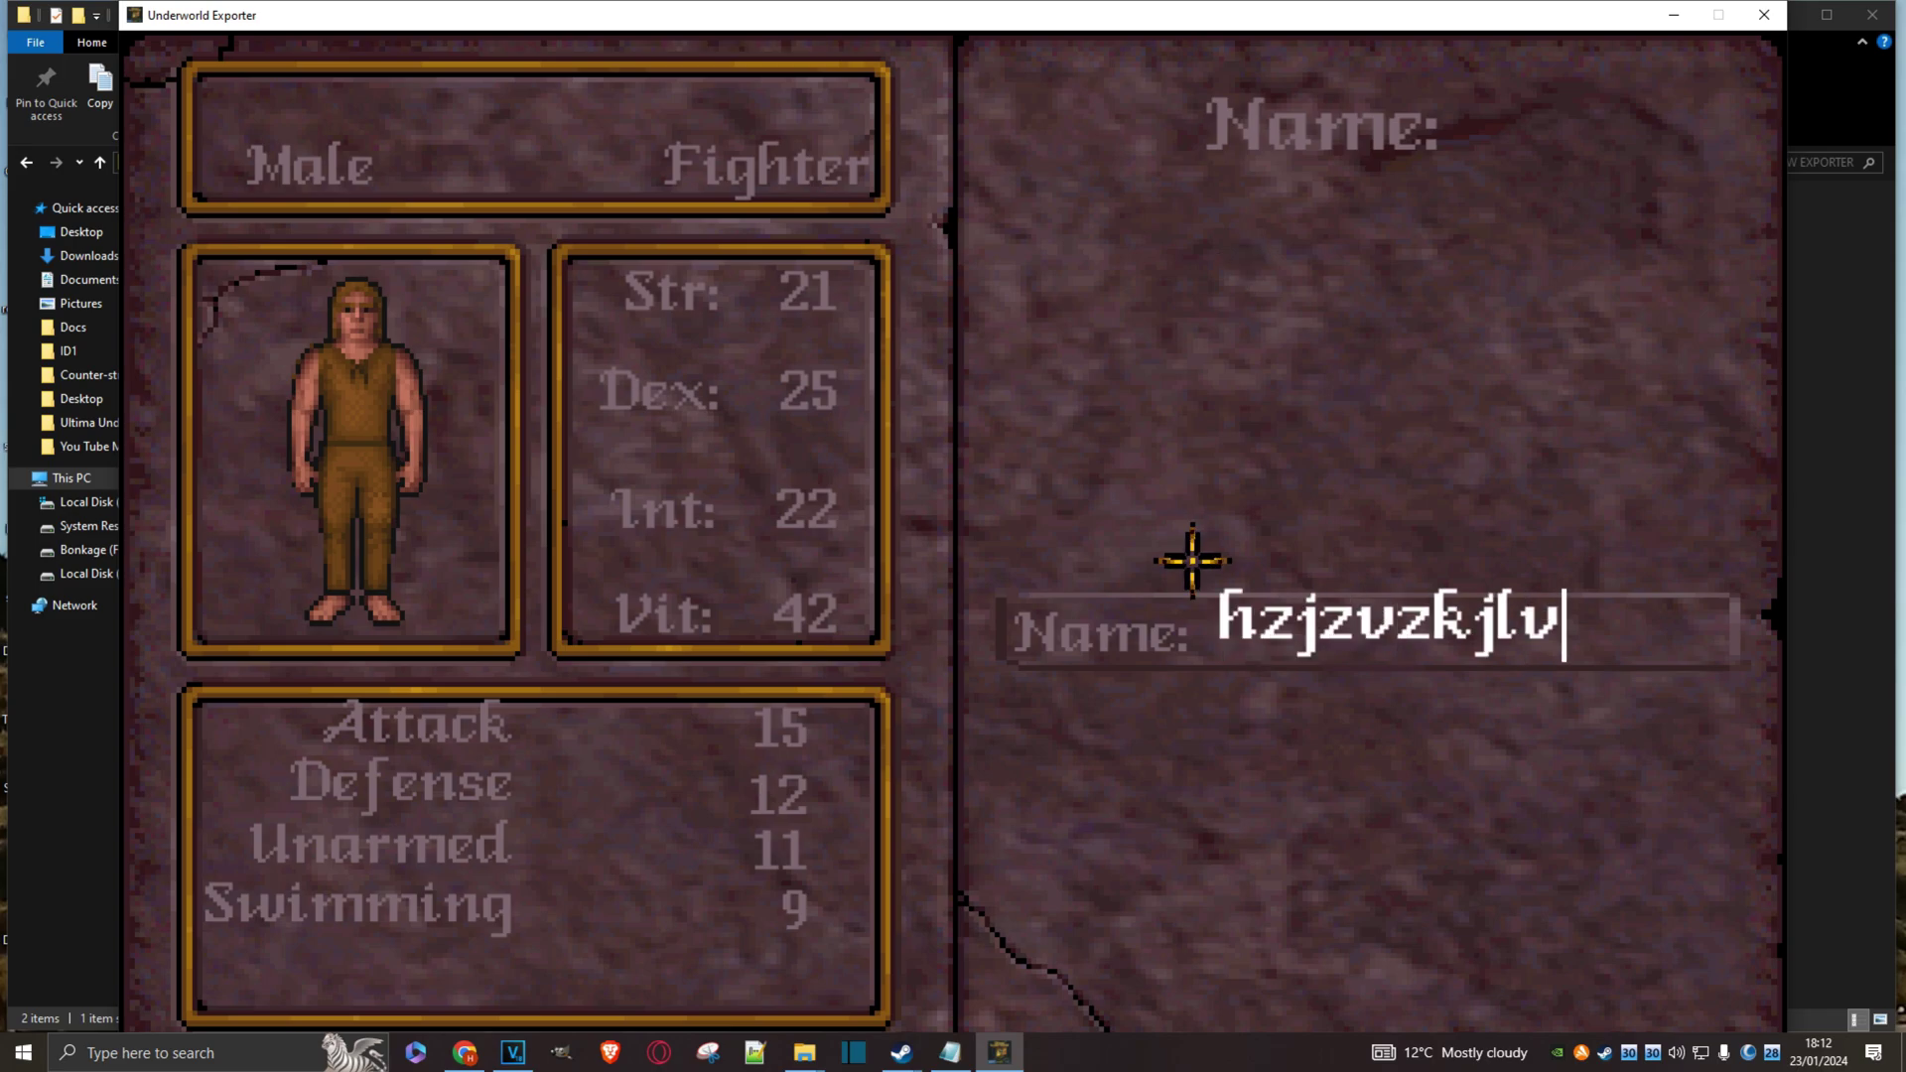
{"action": "key", "text": "Return"}
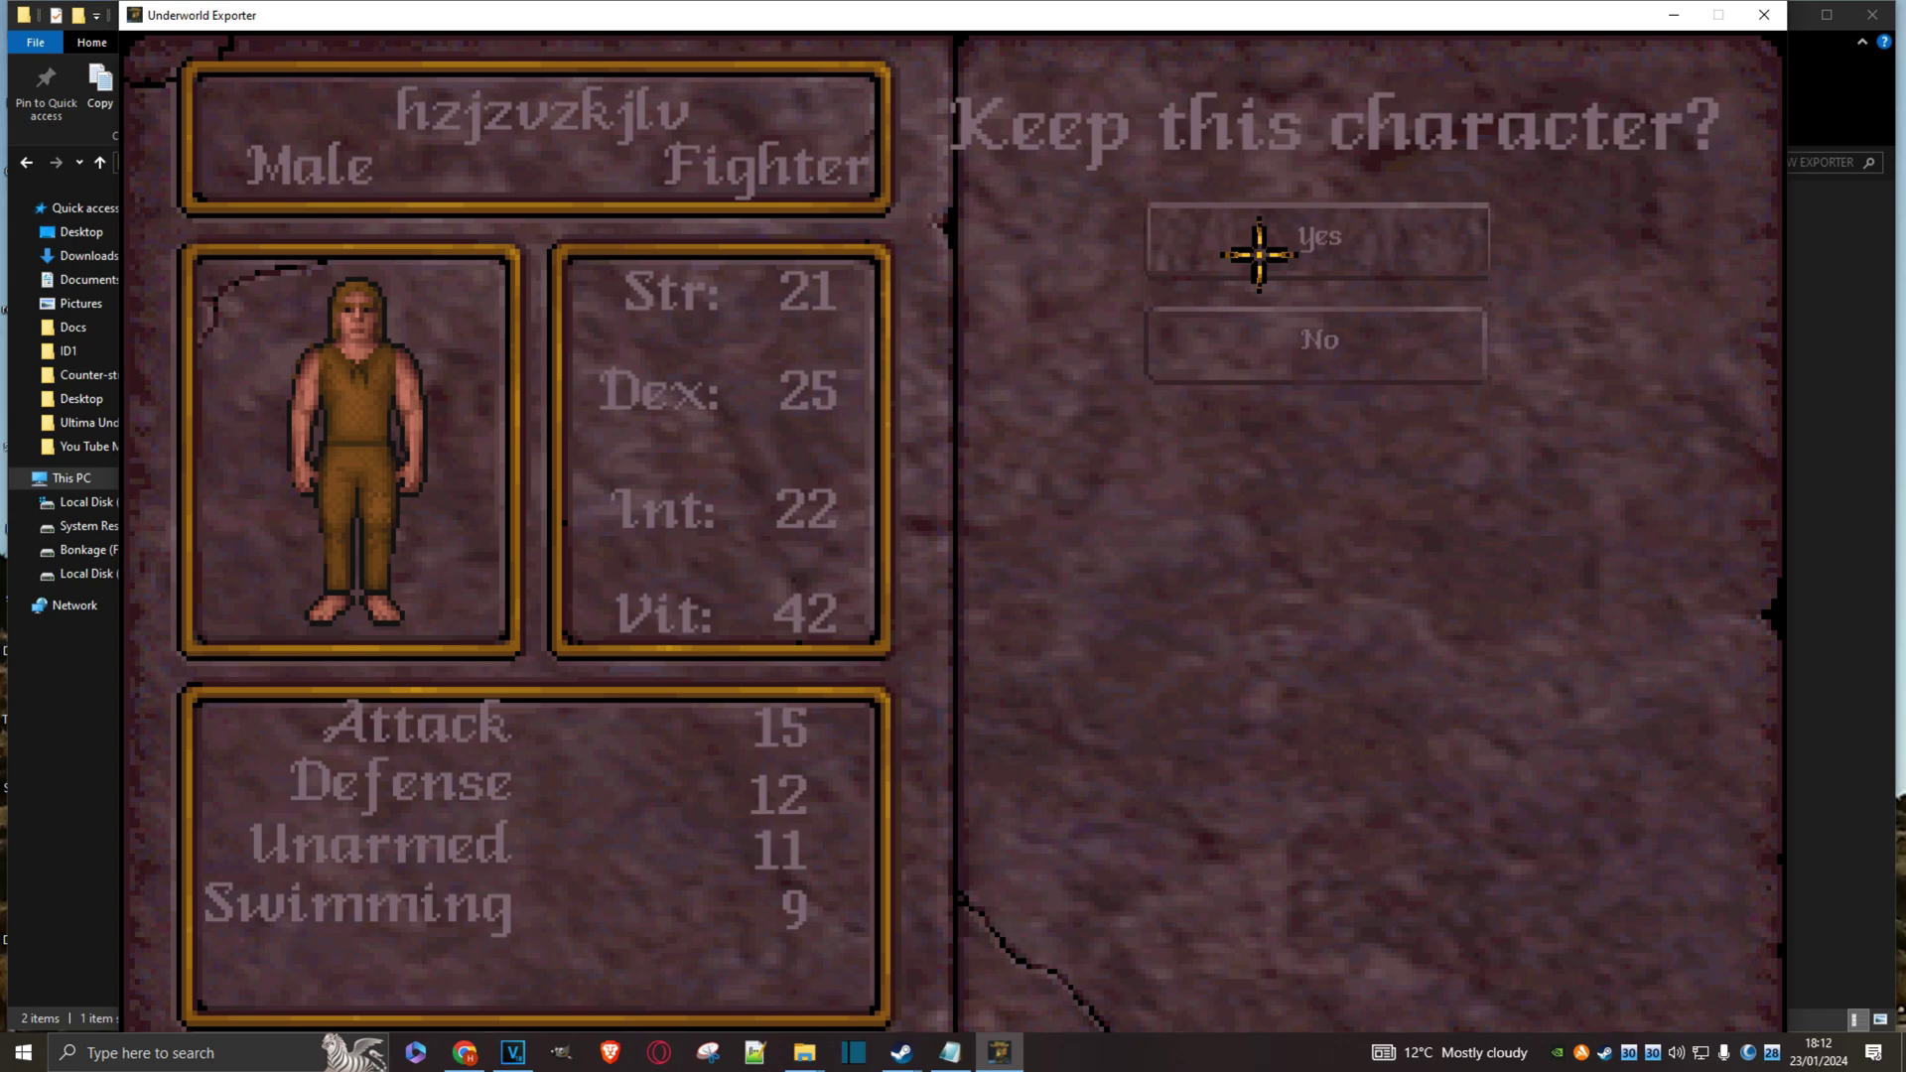
{"action": "left_click", "coordinate": [1259, 254]}
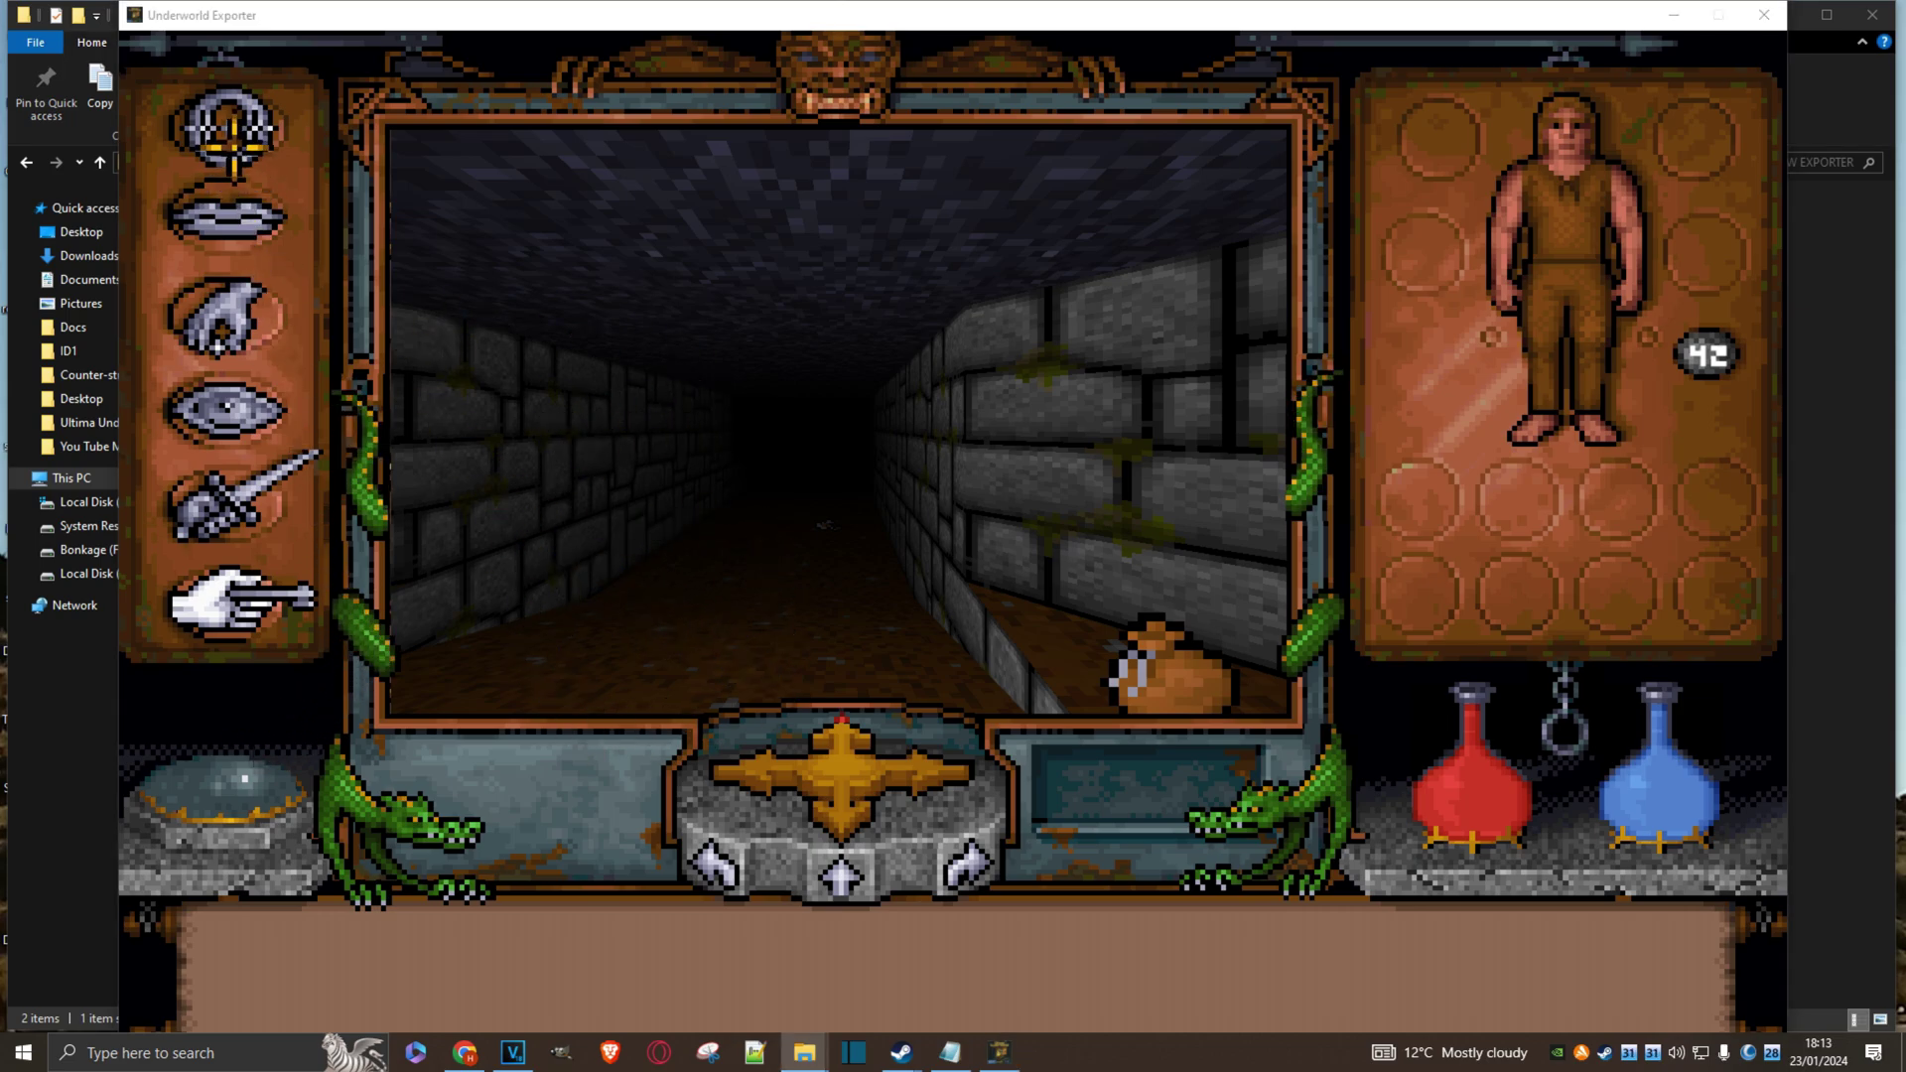
- Save the game into slots I and II from the options menu
{"action": "left_click", "coordinate": [234, 147]}
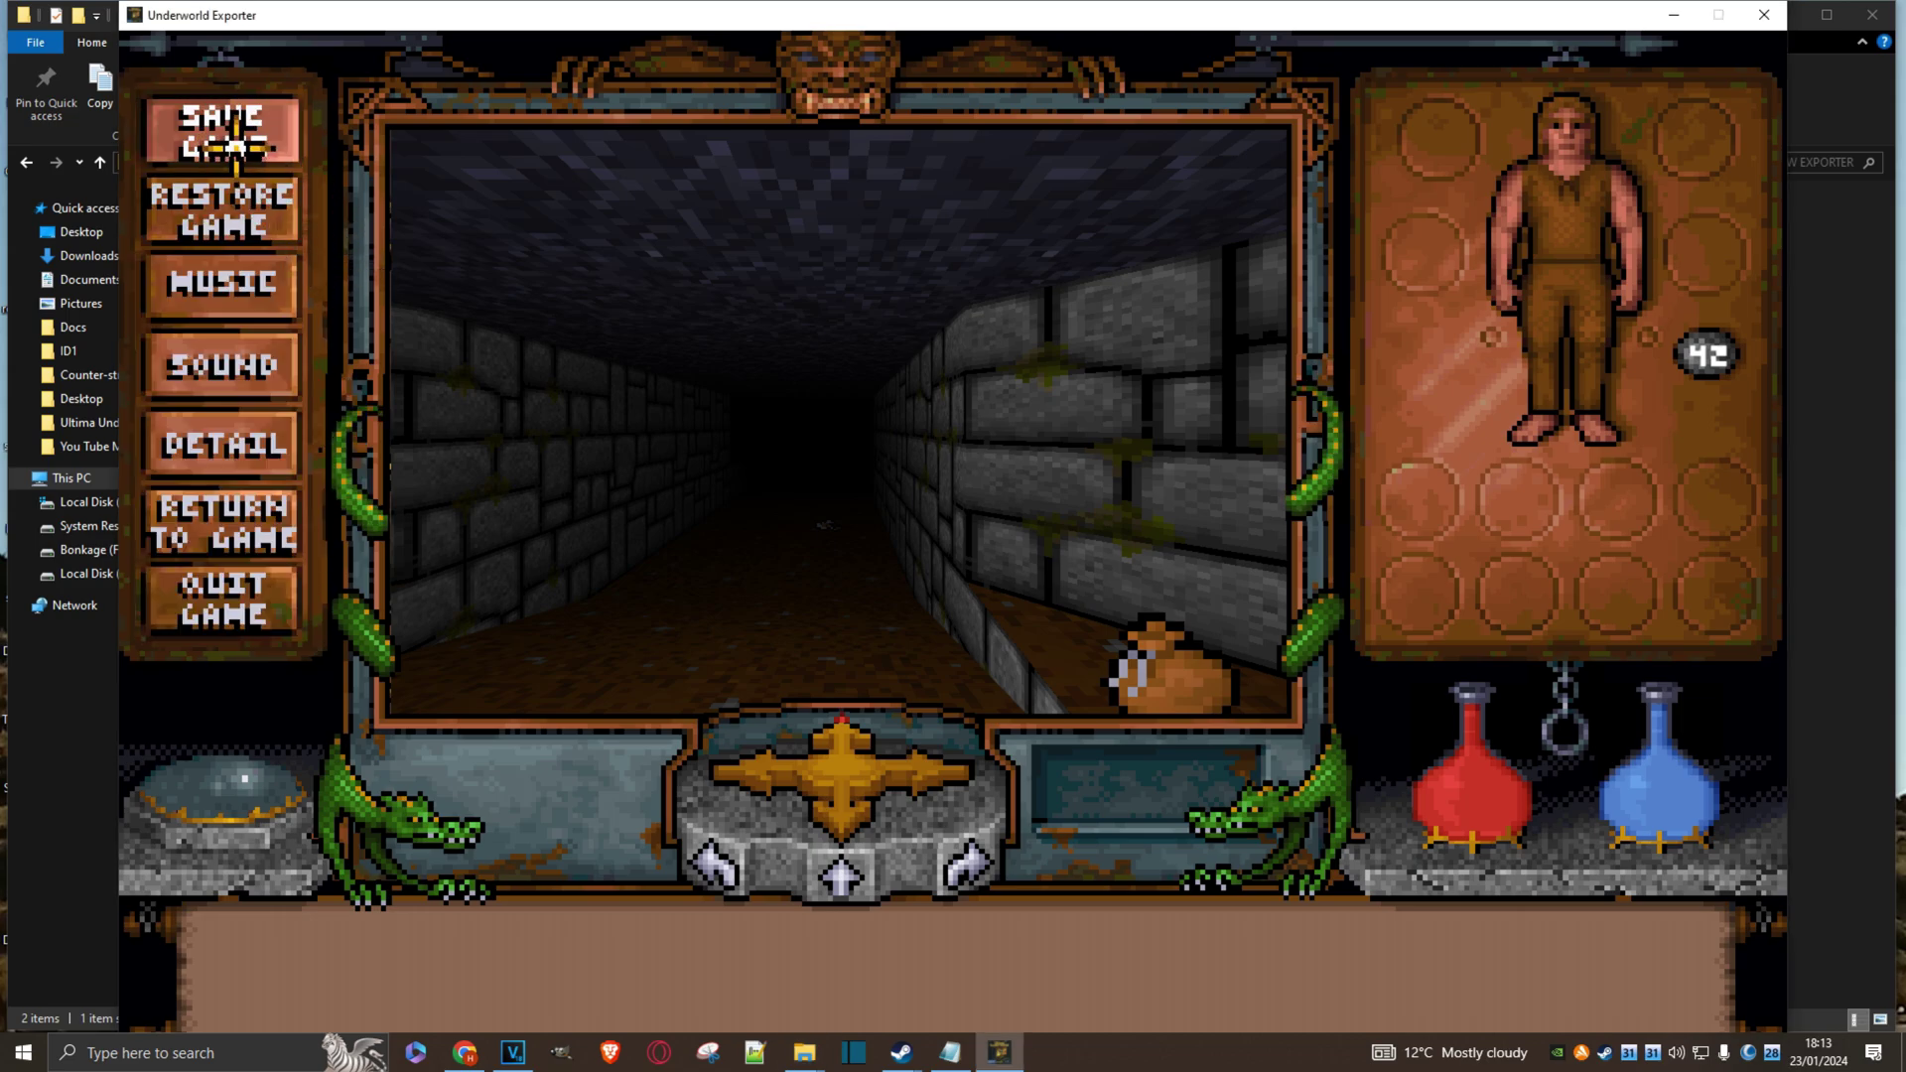
{"action": "left_click", "coordinate": [233, 147]}
{"action": "left_click", "coordinate": [238, 208]}
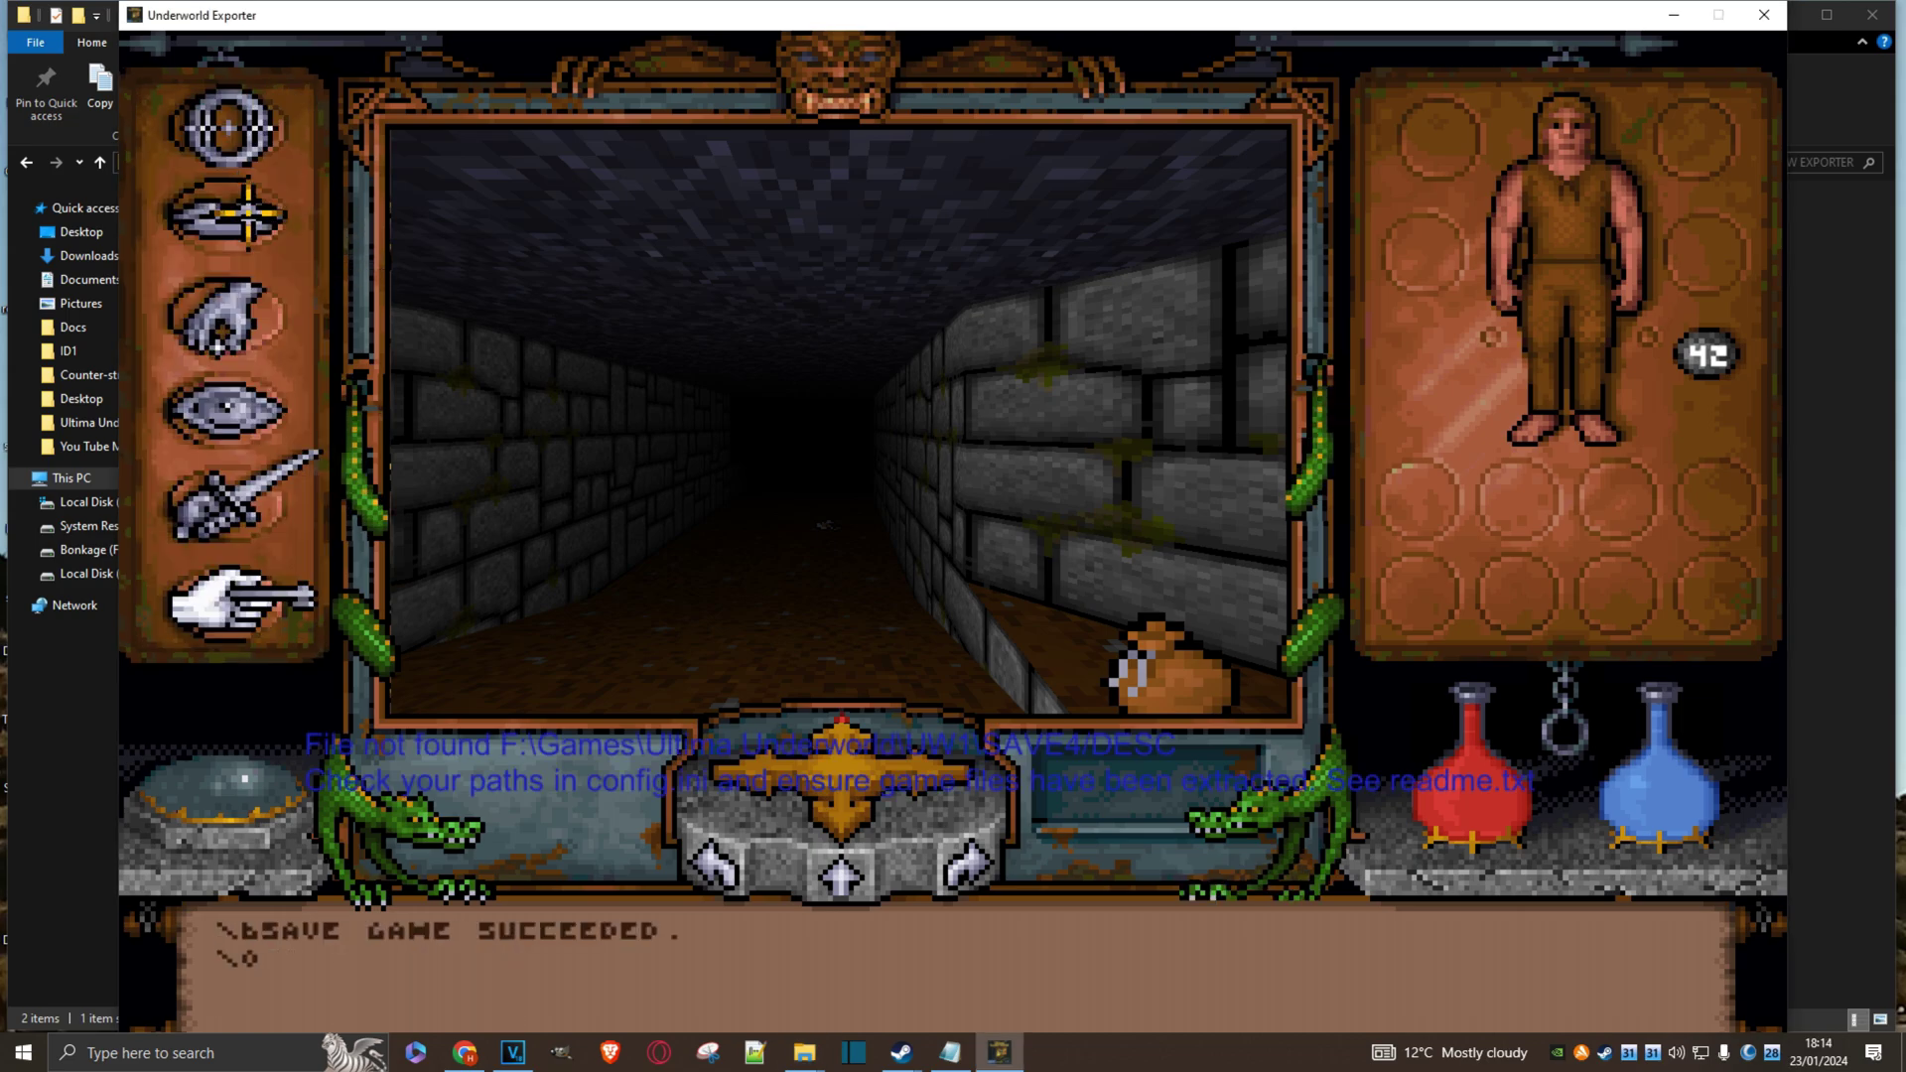
{"action": "left_click", "coordinate": [231, 144]}
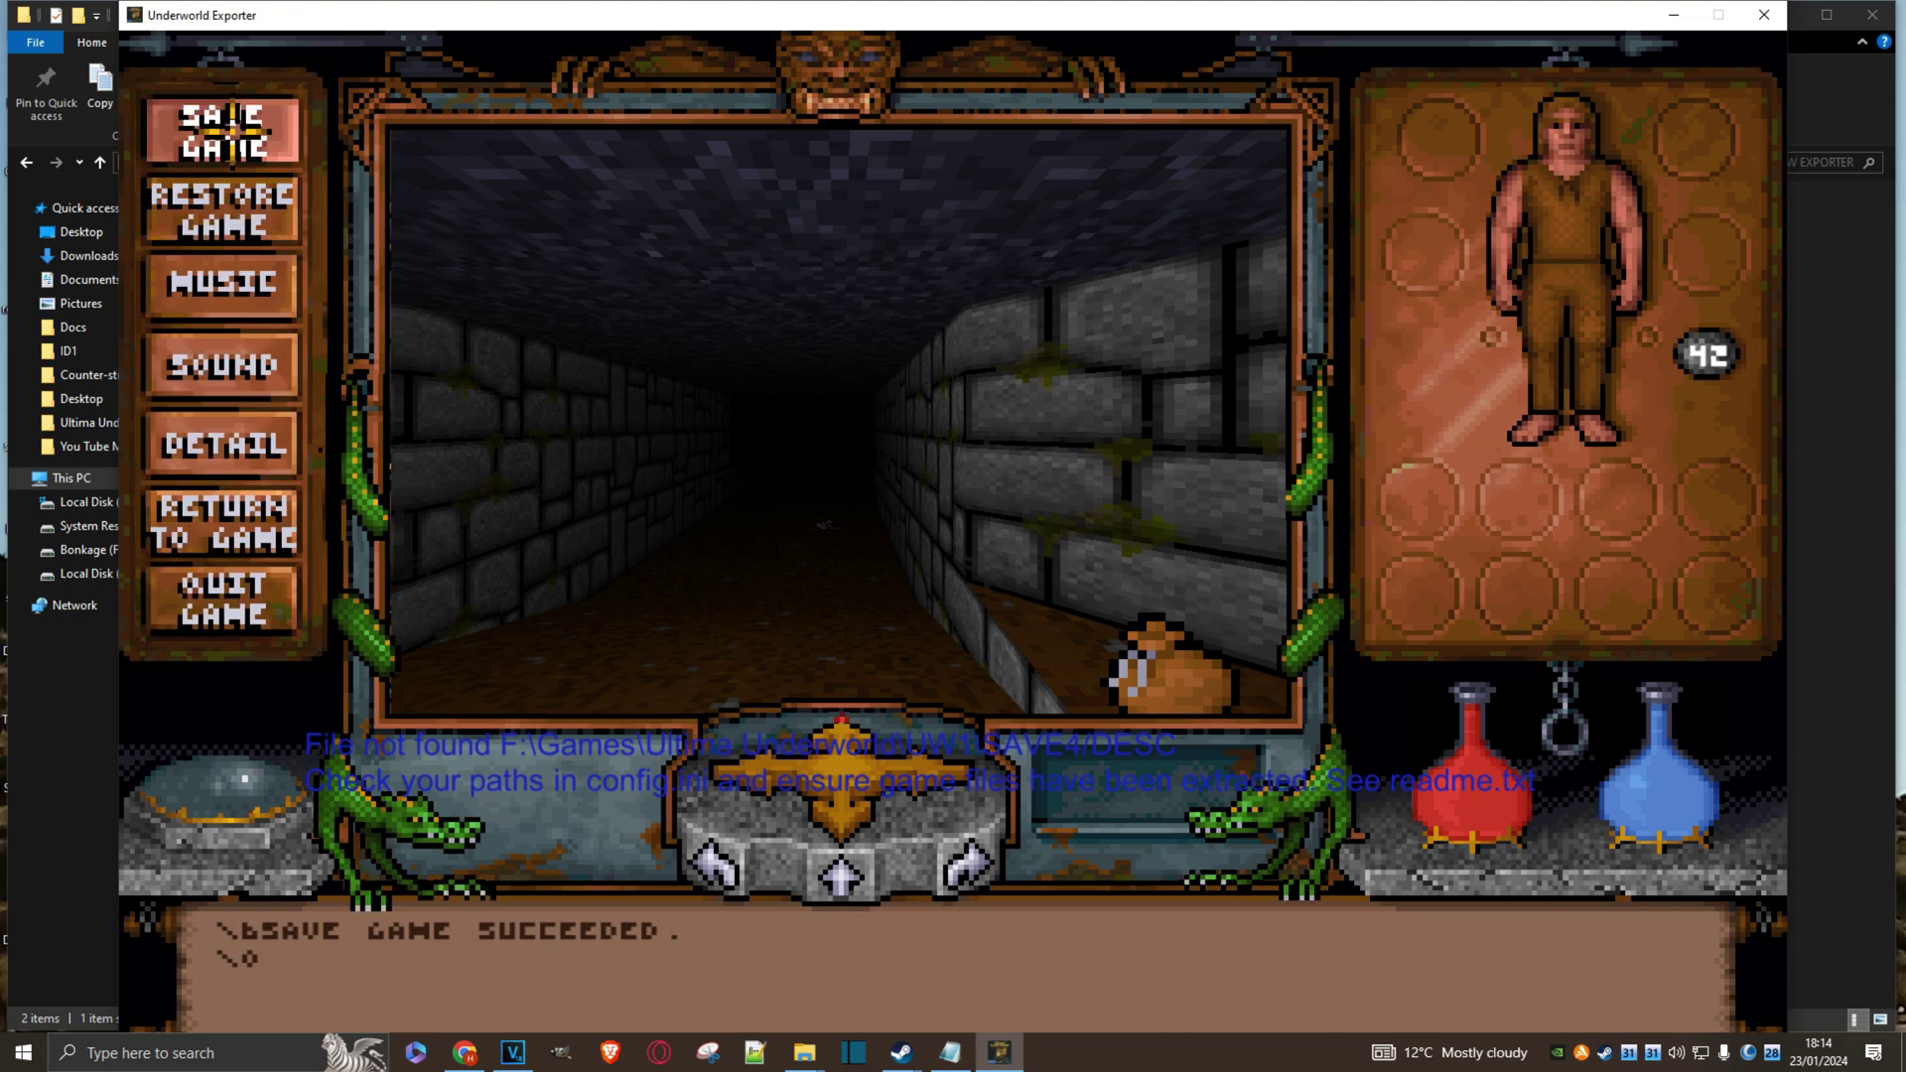
{"action": "left_click", "coordinate": [227, 132]}
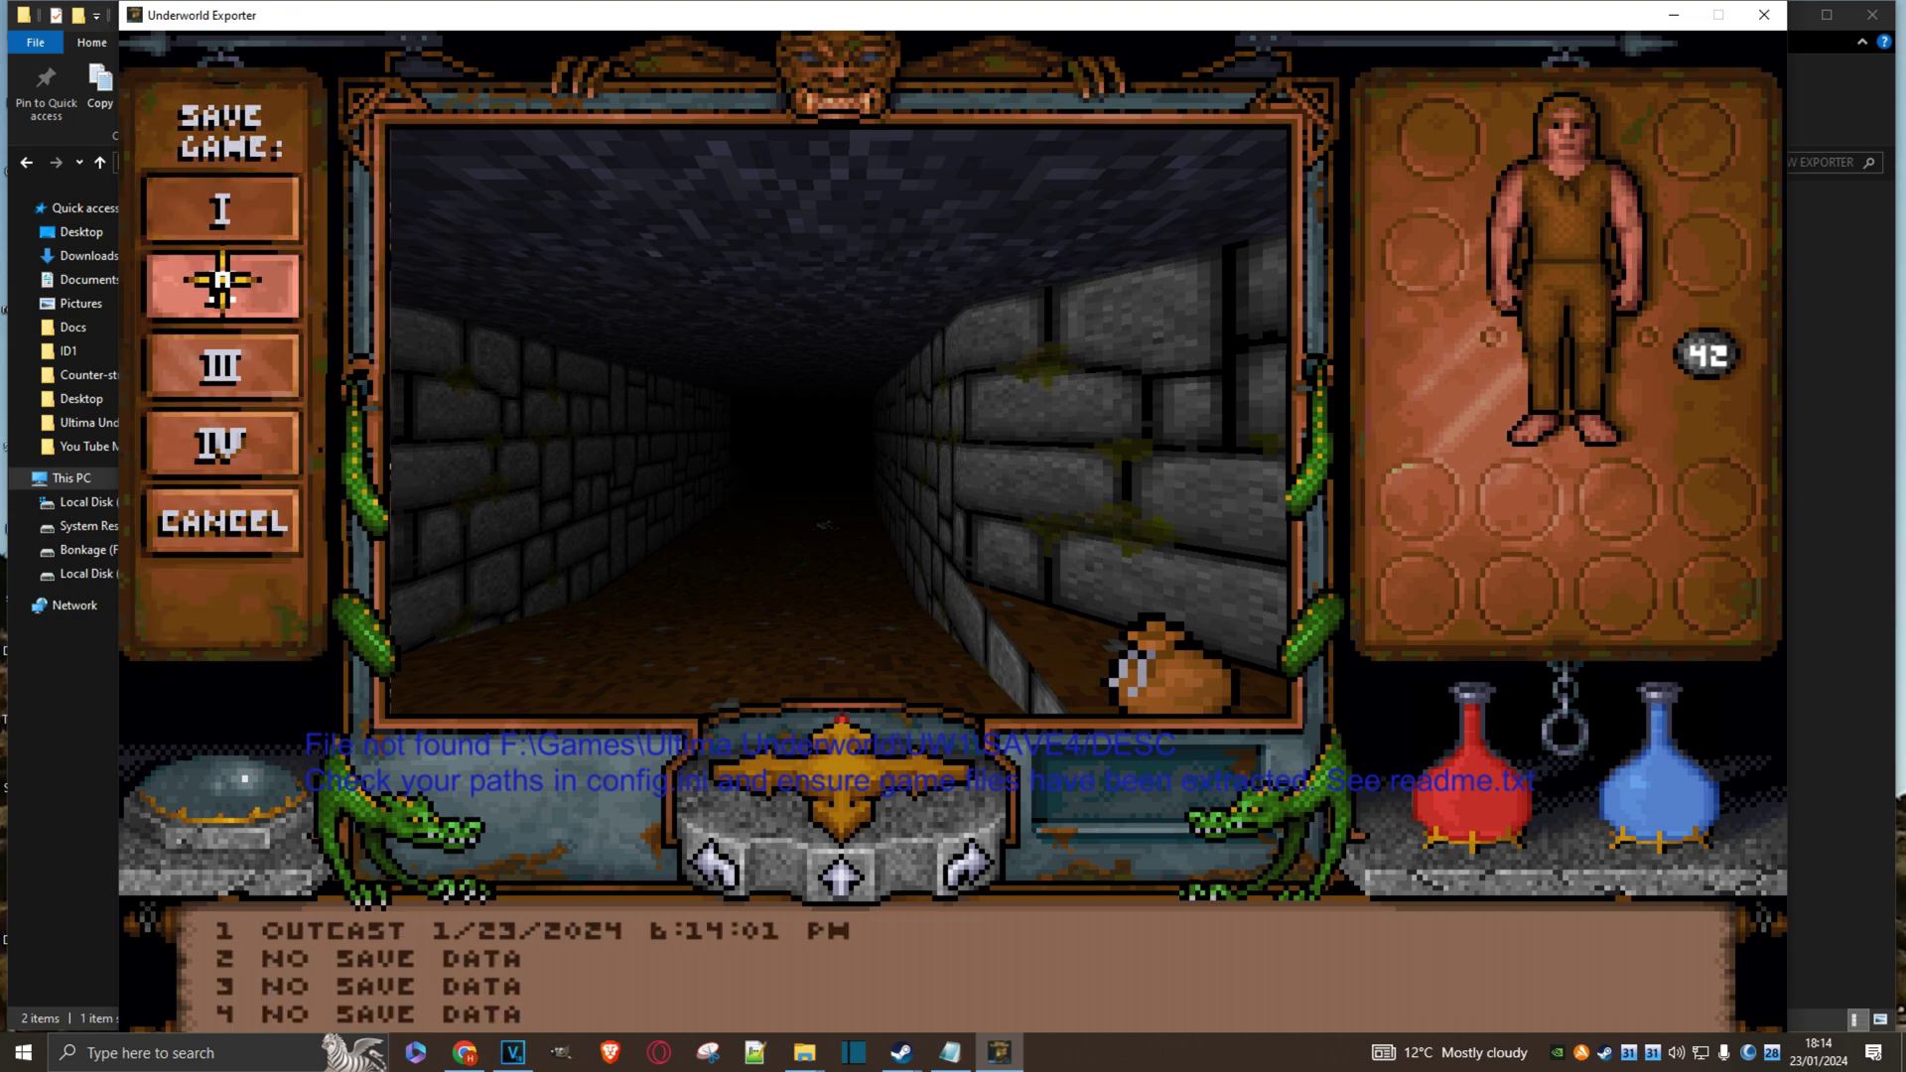
{"action": "left_click", "coordinate": [220, 286]}
- Save into slots III and IV, then reopen Save Game to confirm all four are filled
{"action": "left_click", "coordinate": [231, 129]}
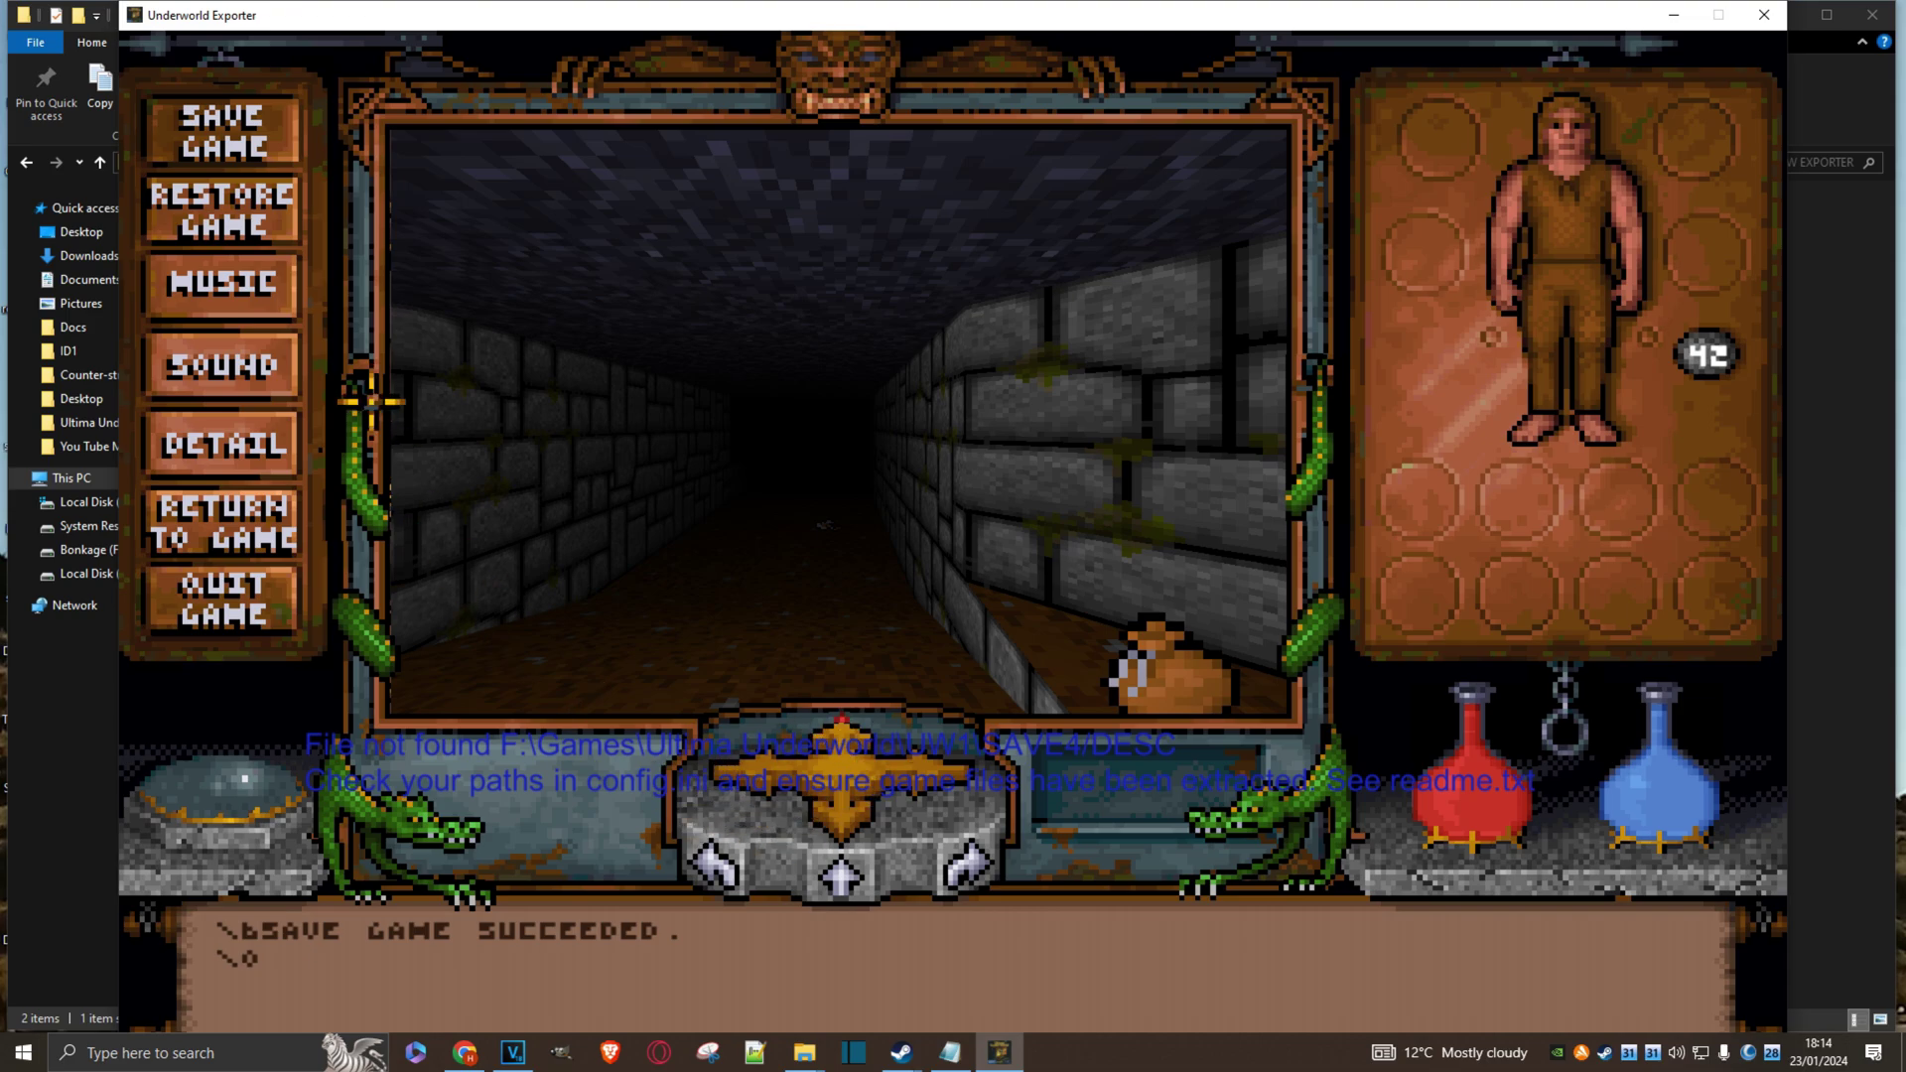
{"action": "left_click", "coordinate": [224, 144]}
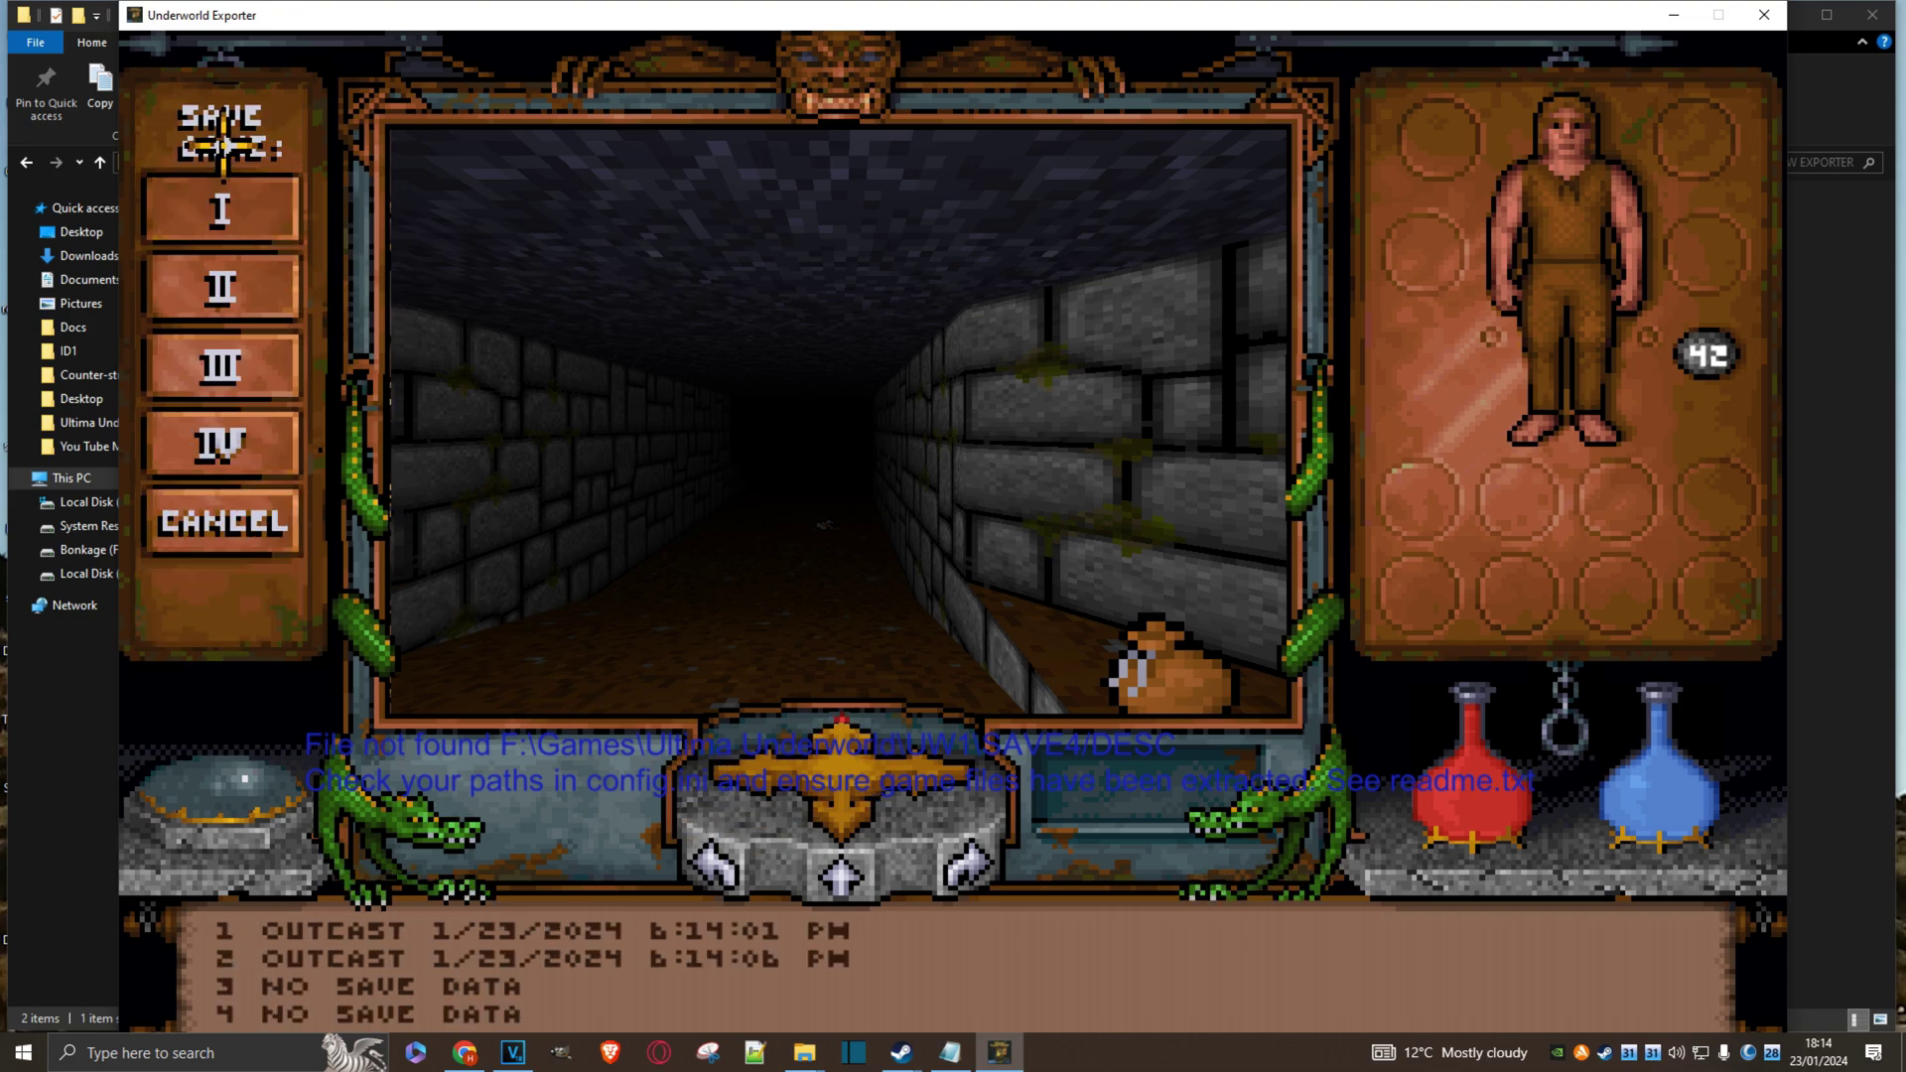
{"action": "left_click", "coordinate": [222, 365]}
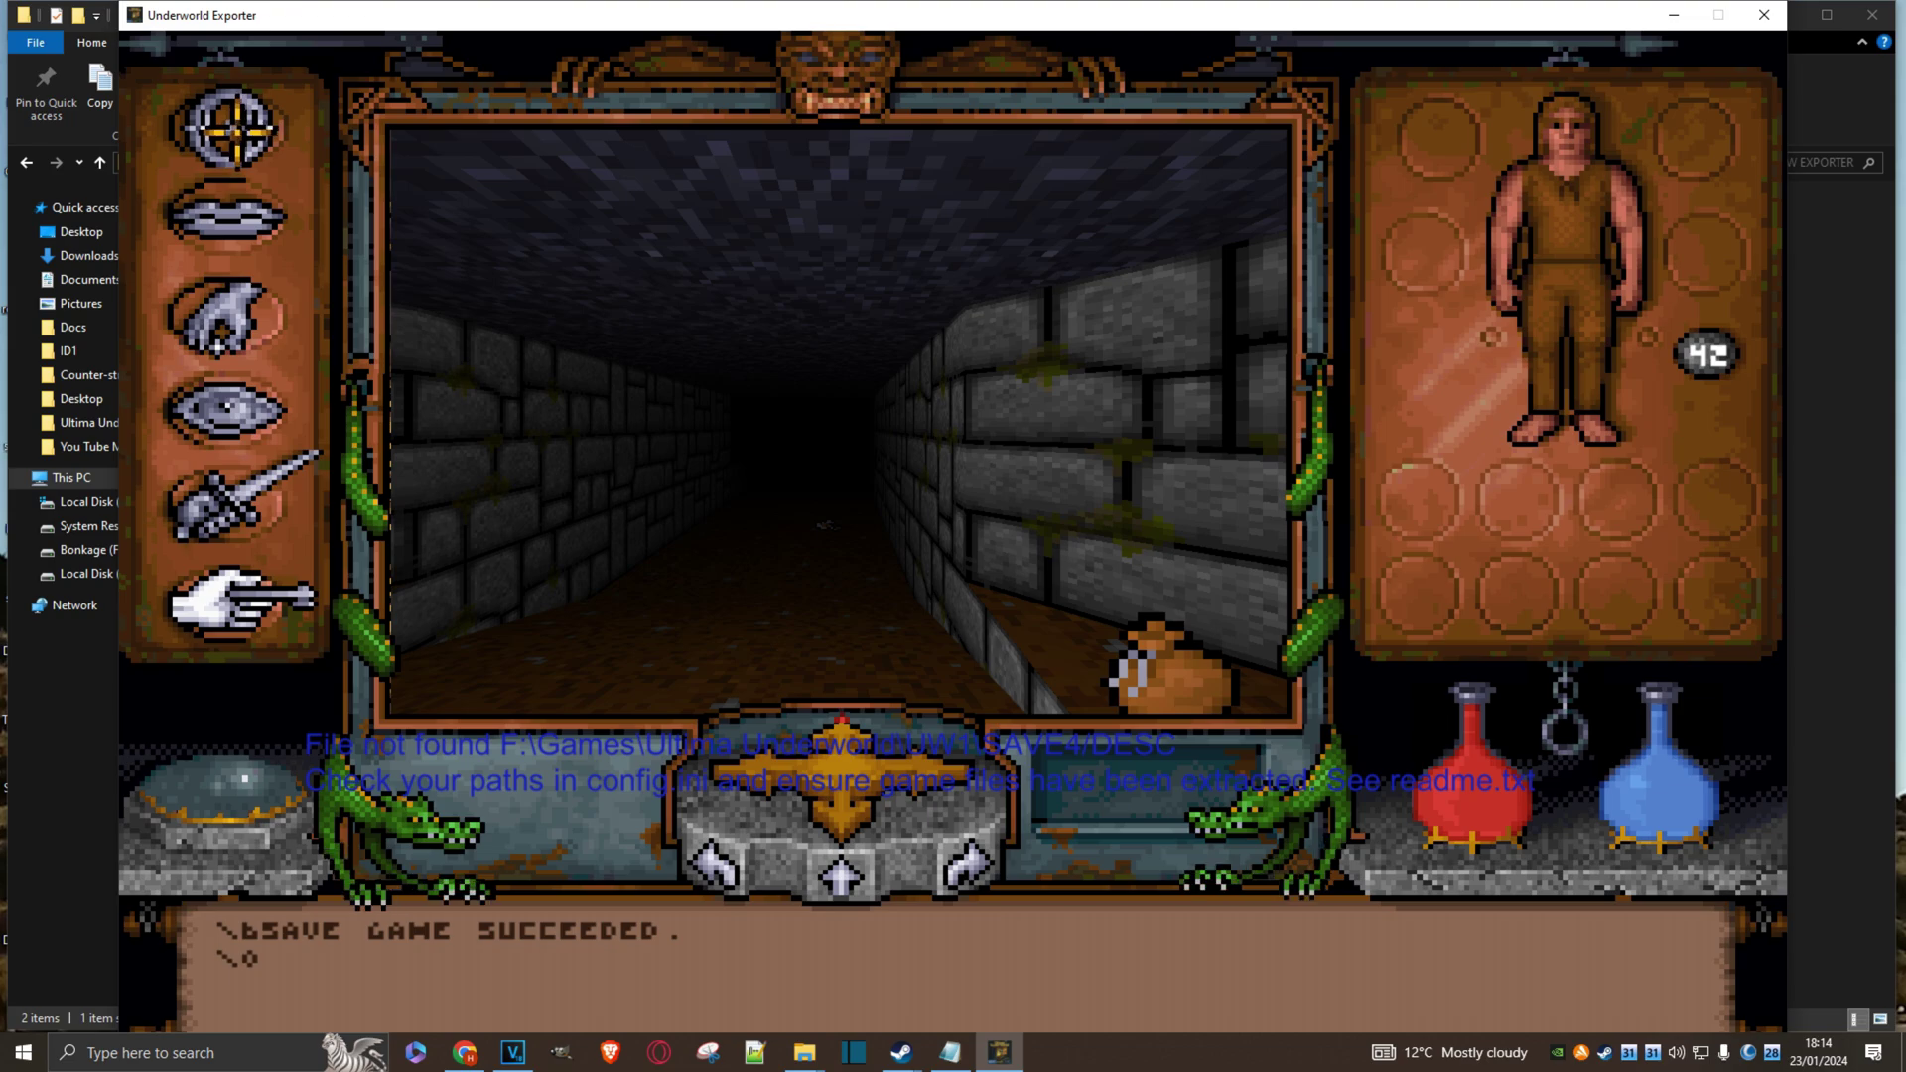
{"action": "left_click", "coordinate": [234, 124]}
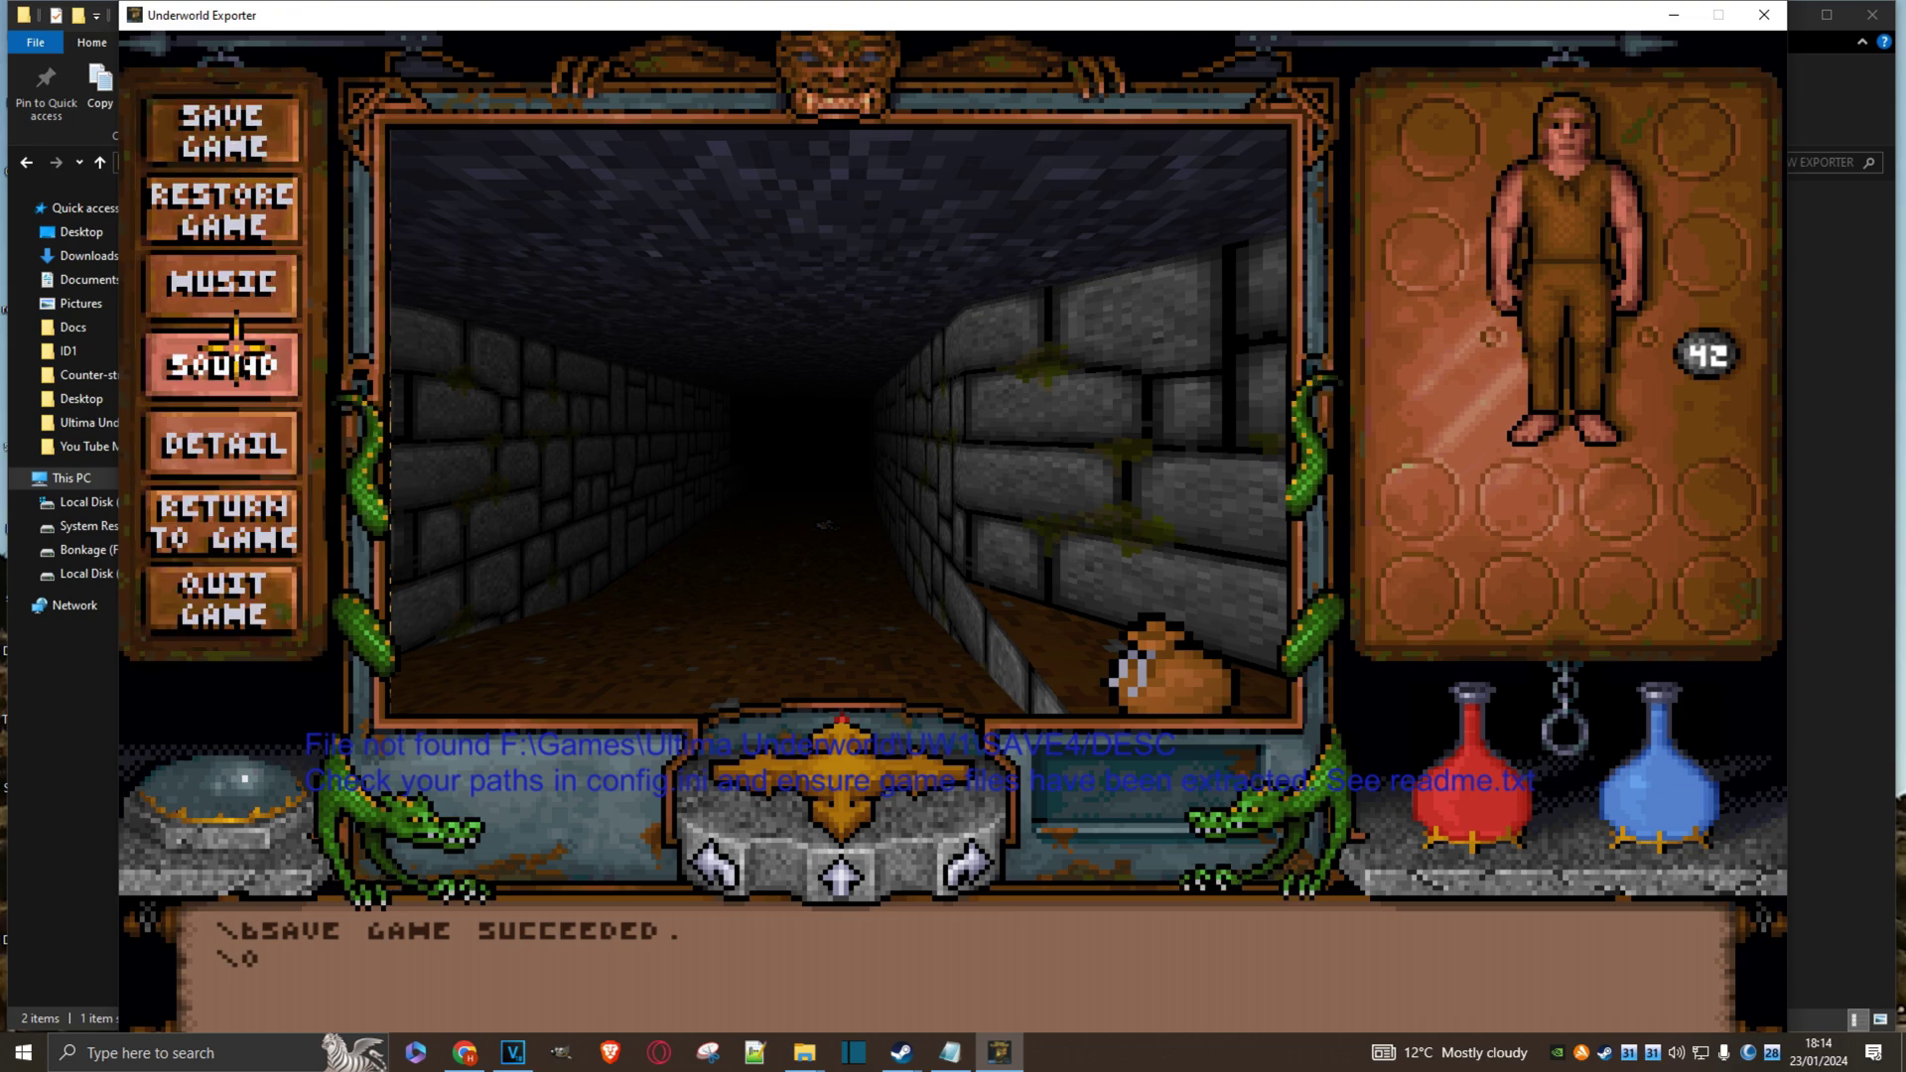
{"action": "left_click", "coordinate": [221, 132]}
{"action": "left_click", "coordinate": [219, 417]}
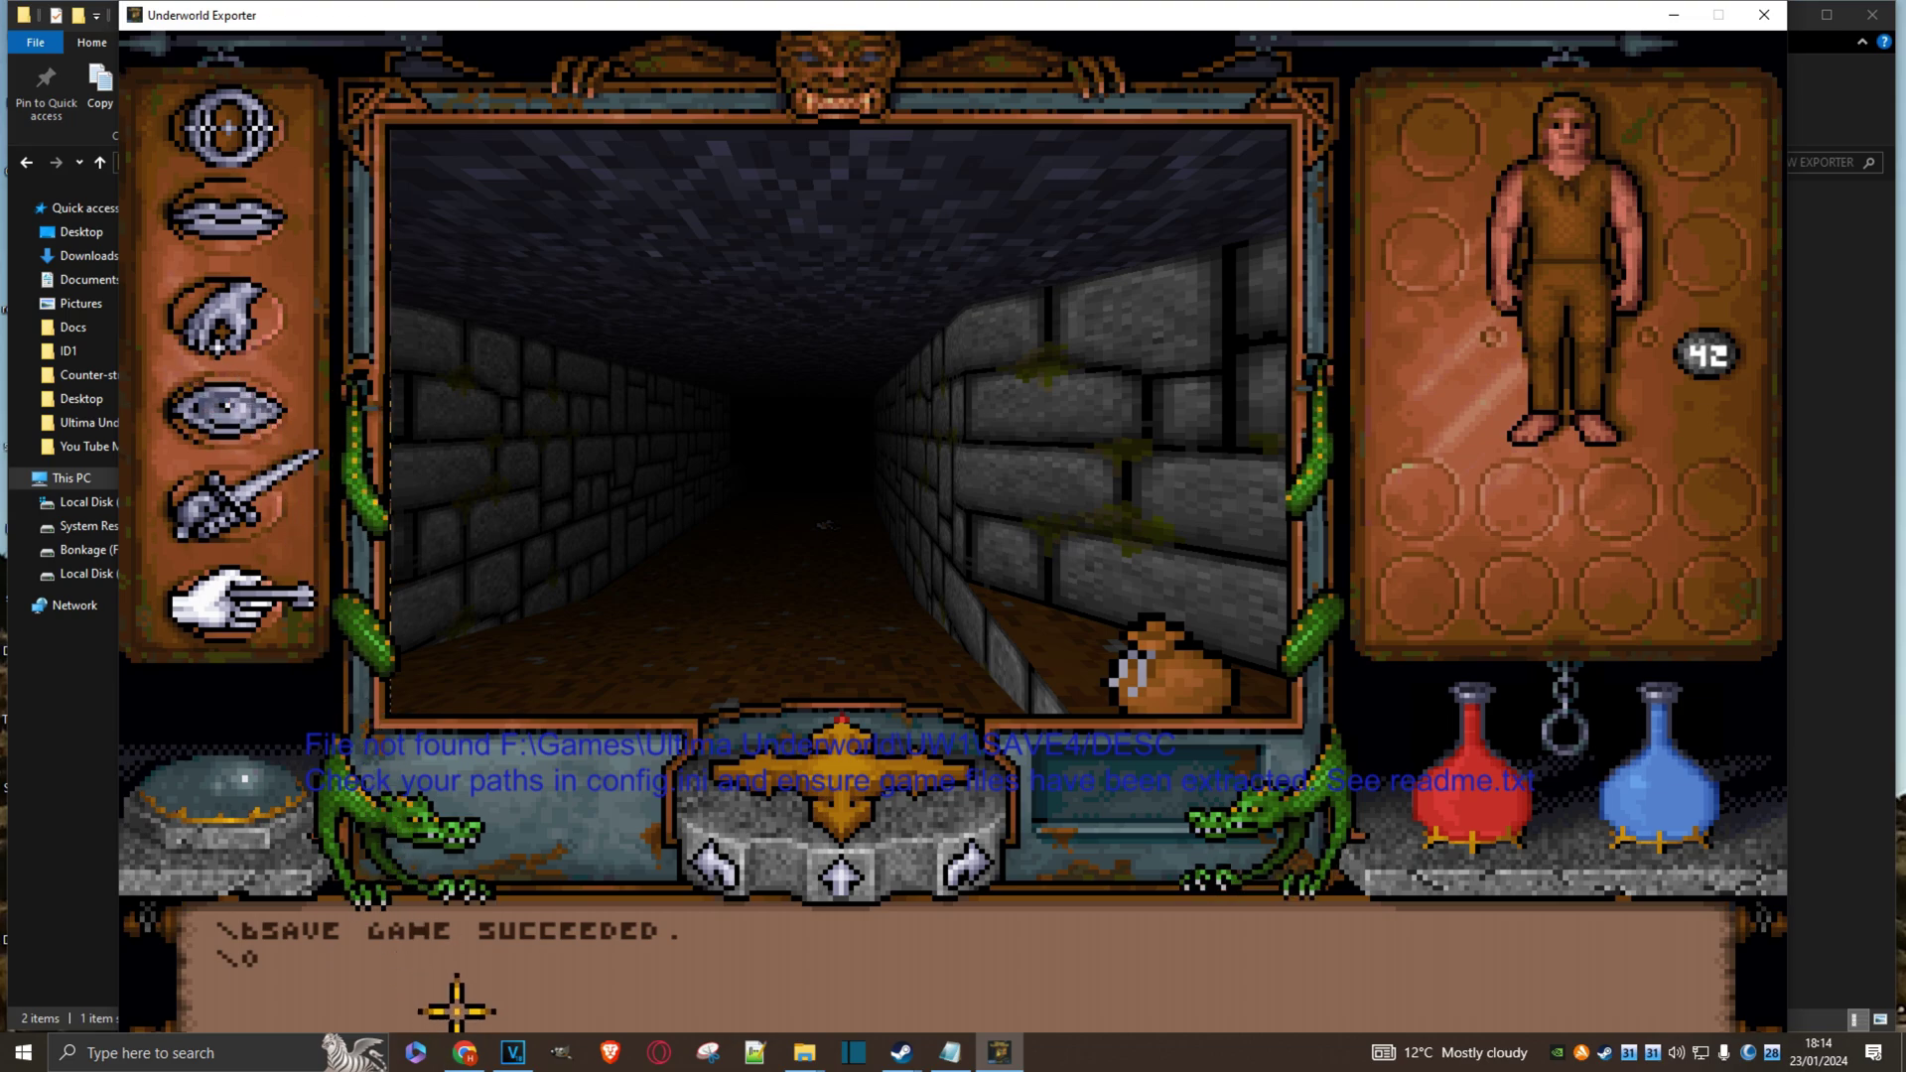
{"action": "left_click", "coordinate": [230, 146]}
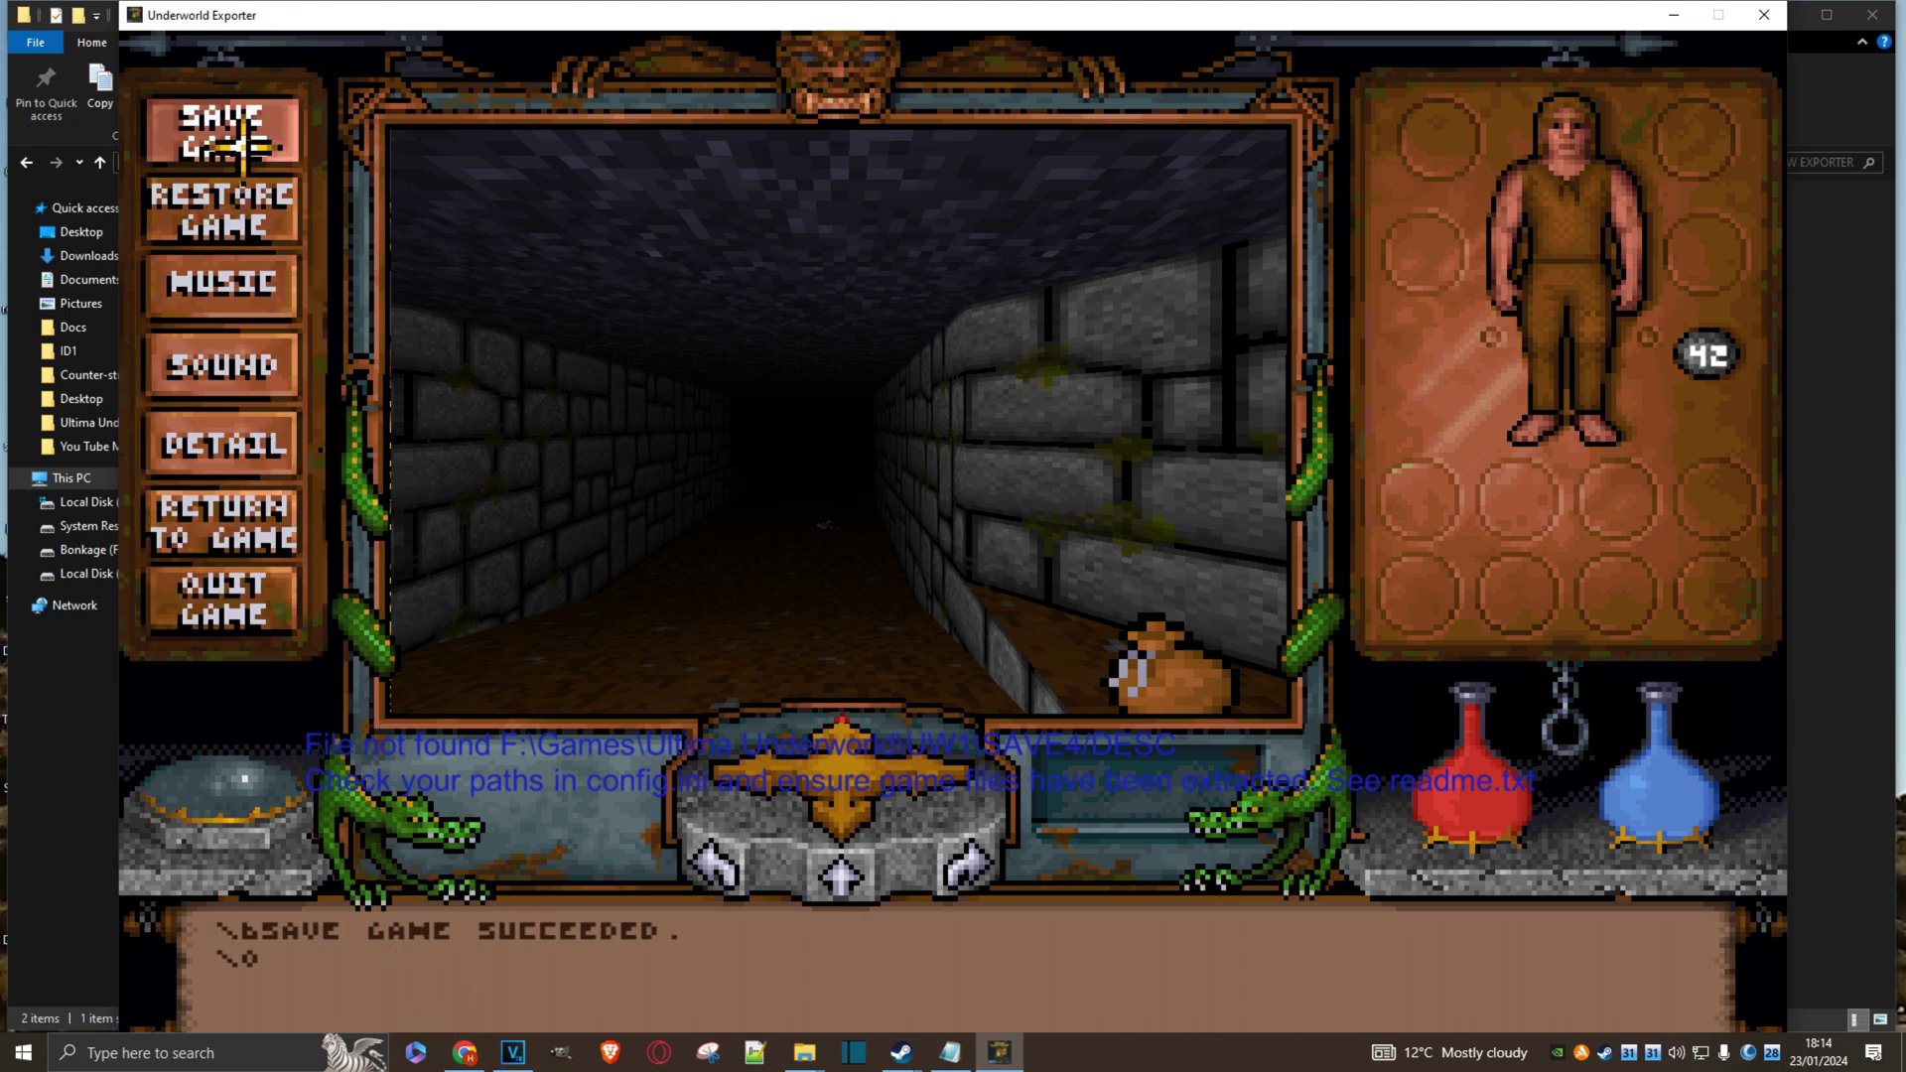
{"action": "left_click", "coordinate": [224, 144]}
{"action": "left_click", "coordinate": [223, 448]}
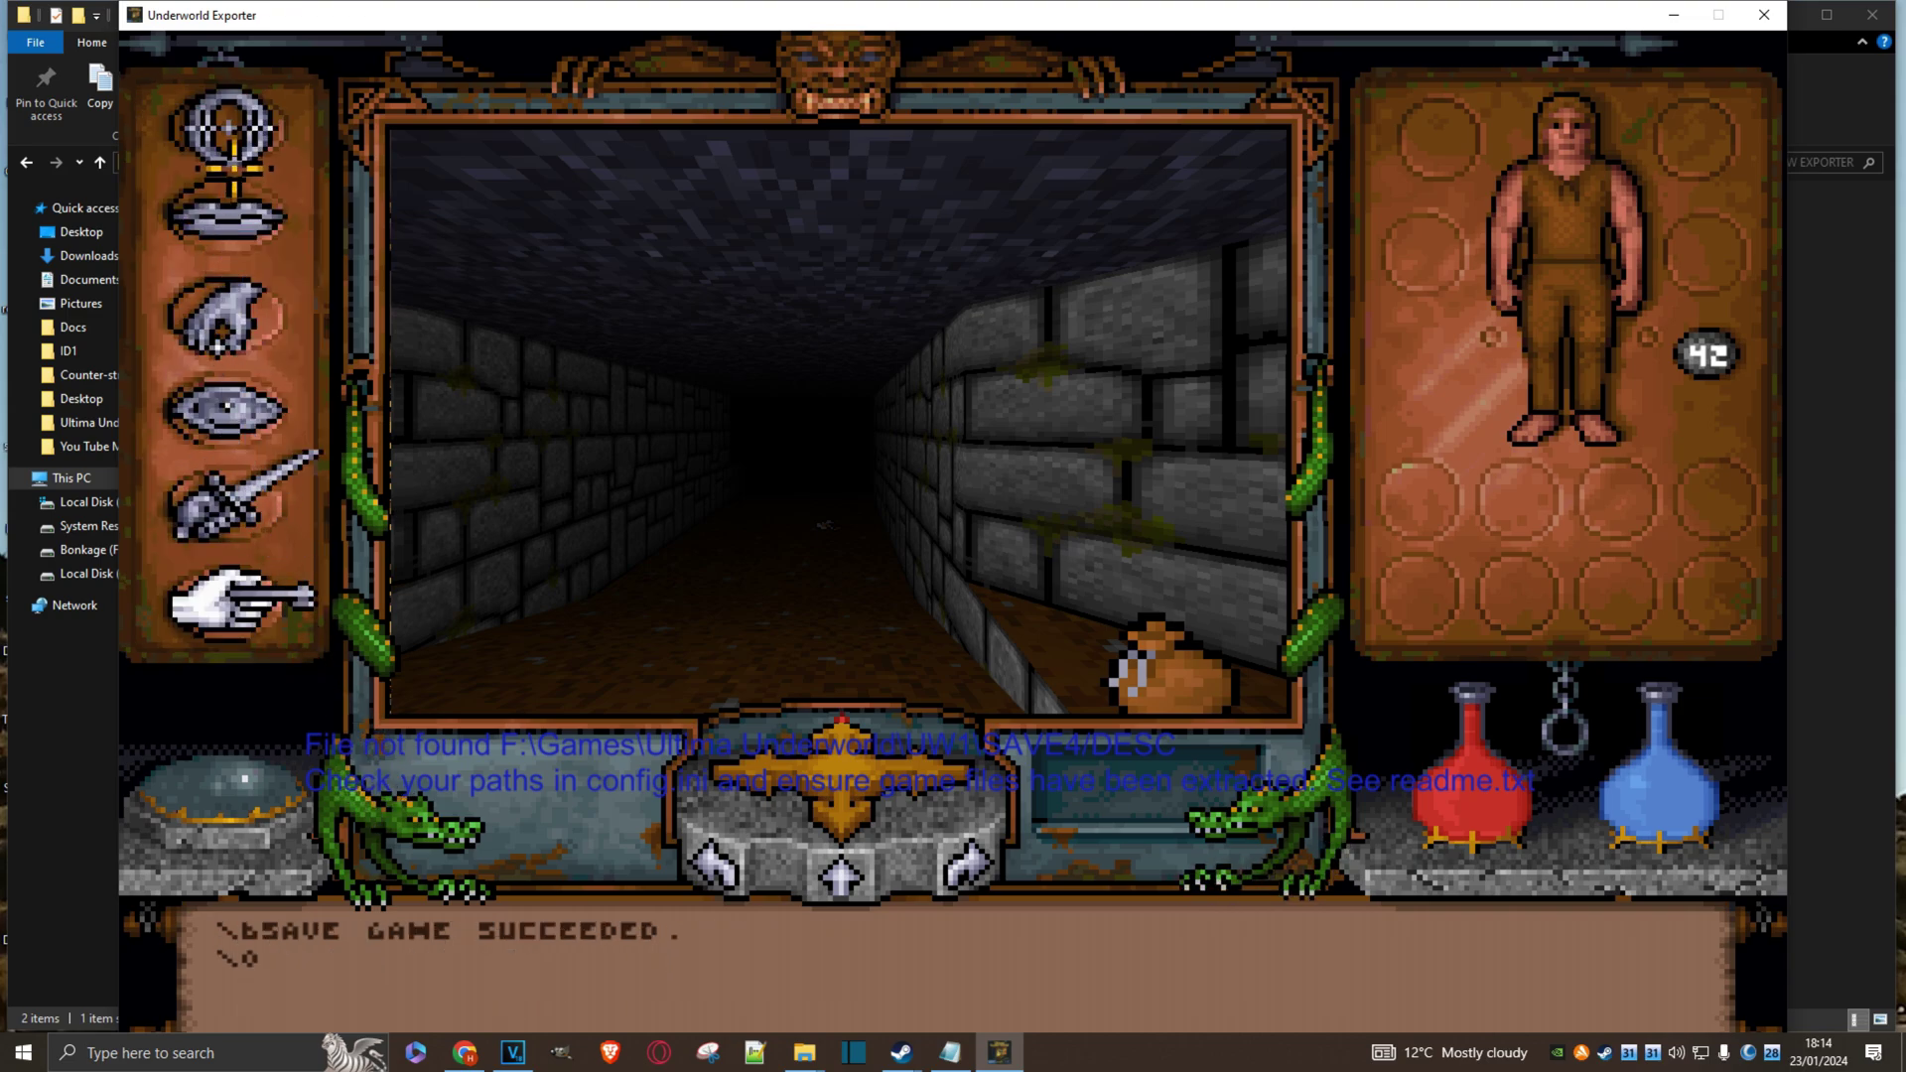
{"action": "left_click", "coordinate": [232, 130]}
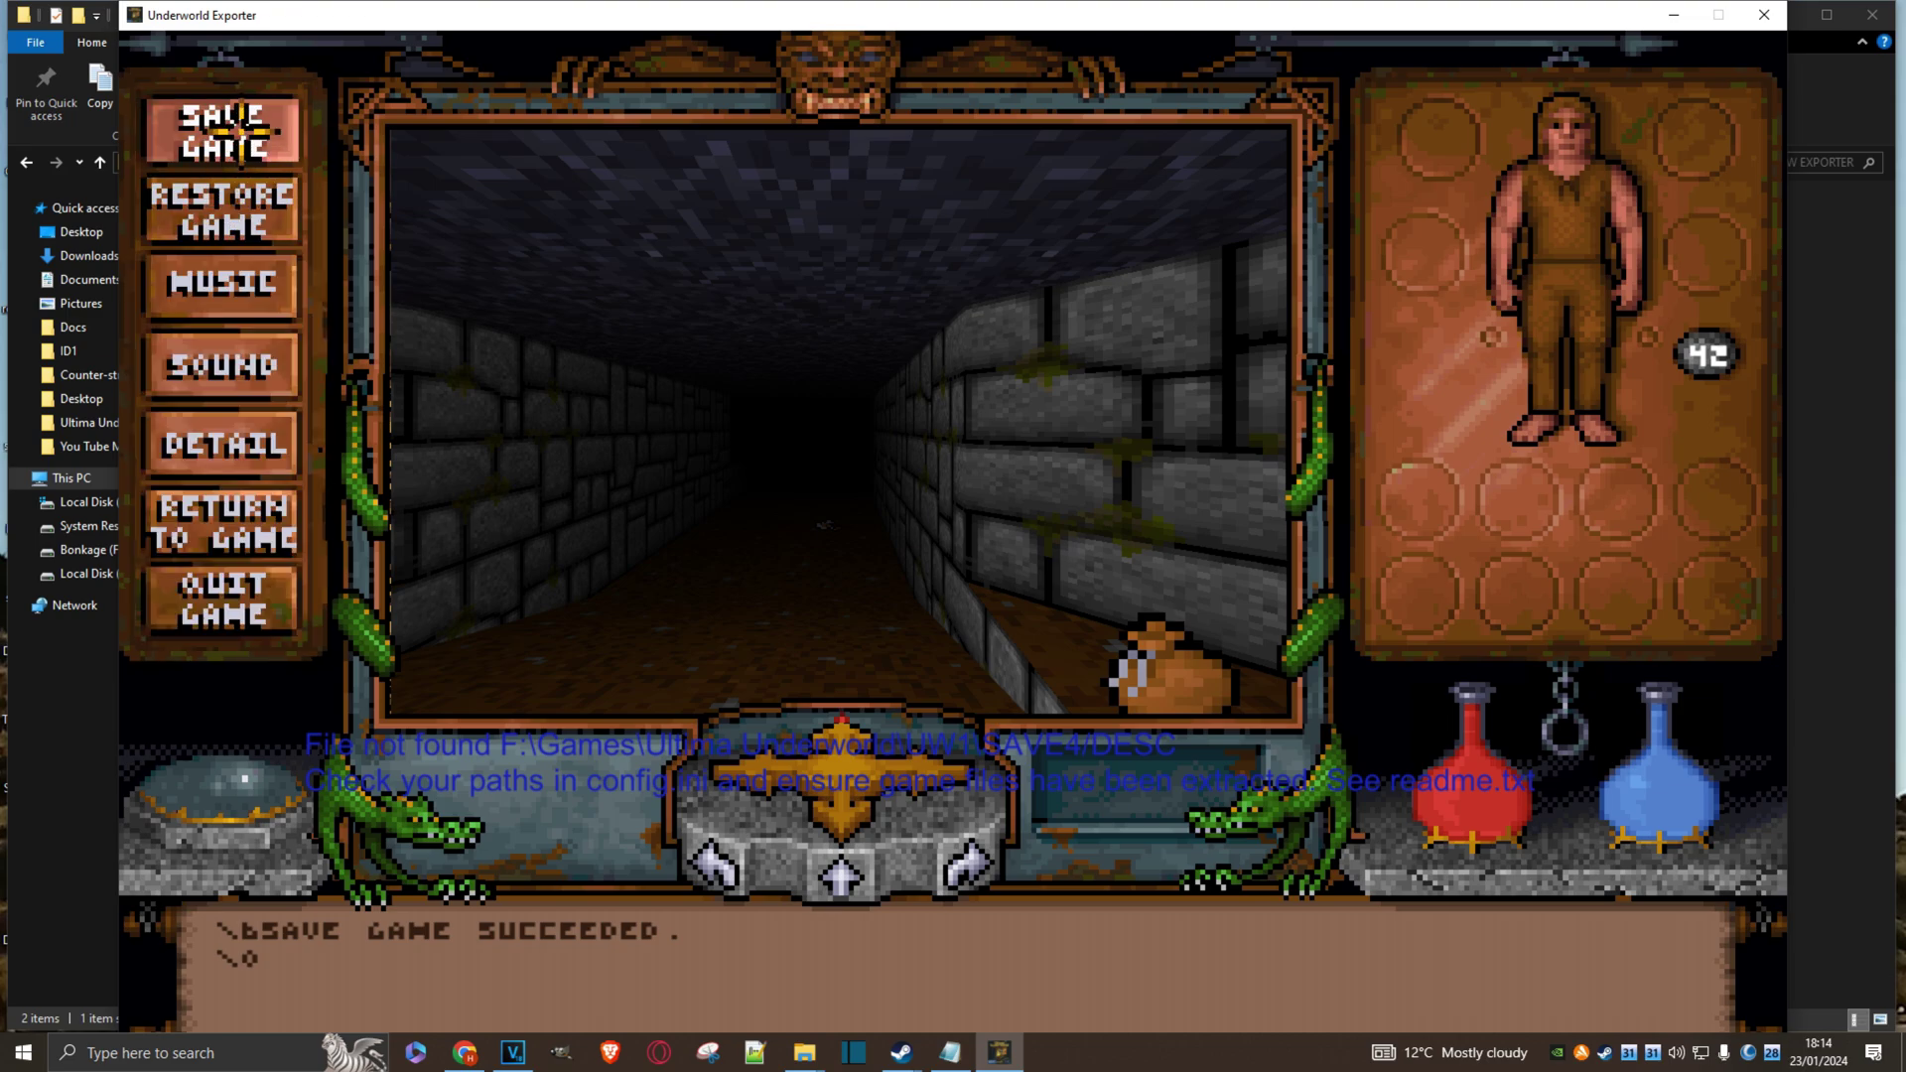
{"action": "left_click", "coordinate": [248, 130]}
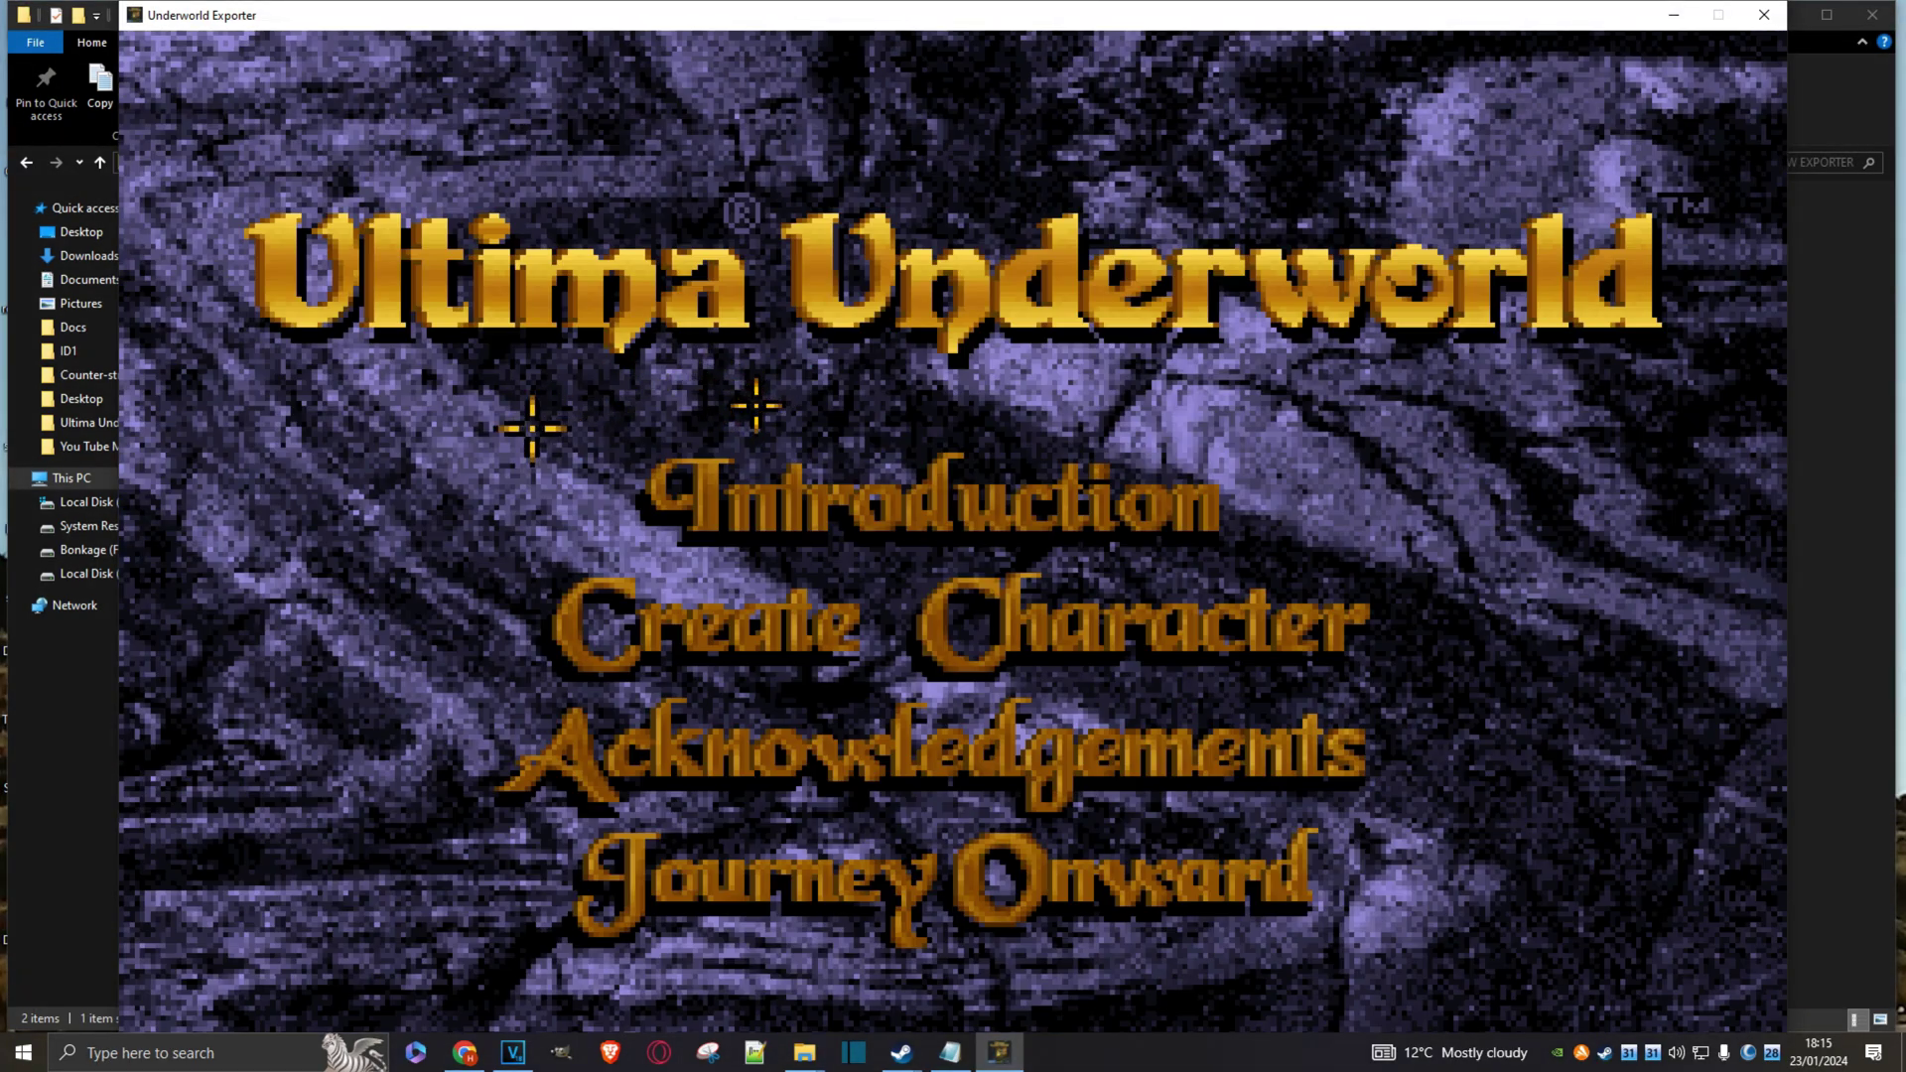
- Choose Journey Onward and restore the first Outcast saved game
{"action": "left_click", "coordinate": [864, 890]}
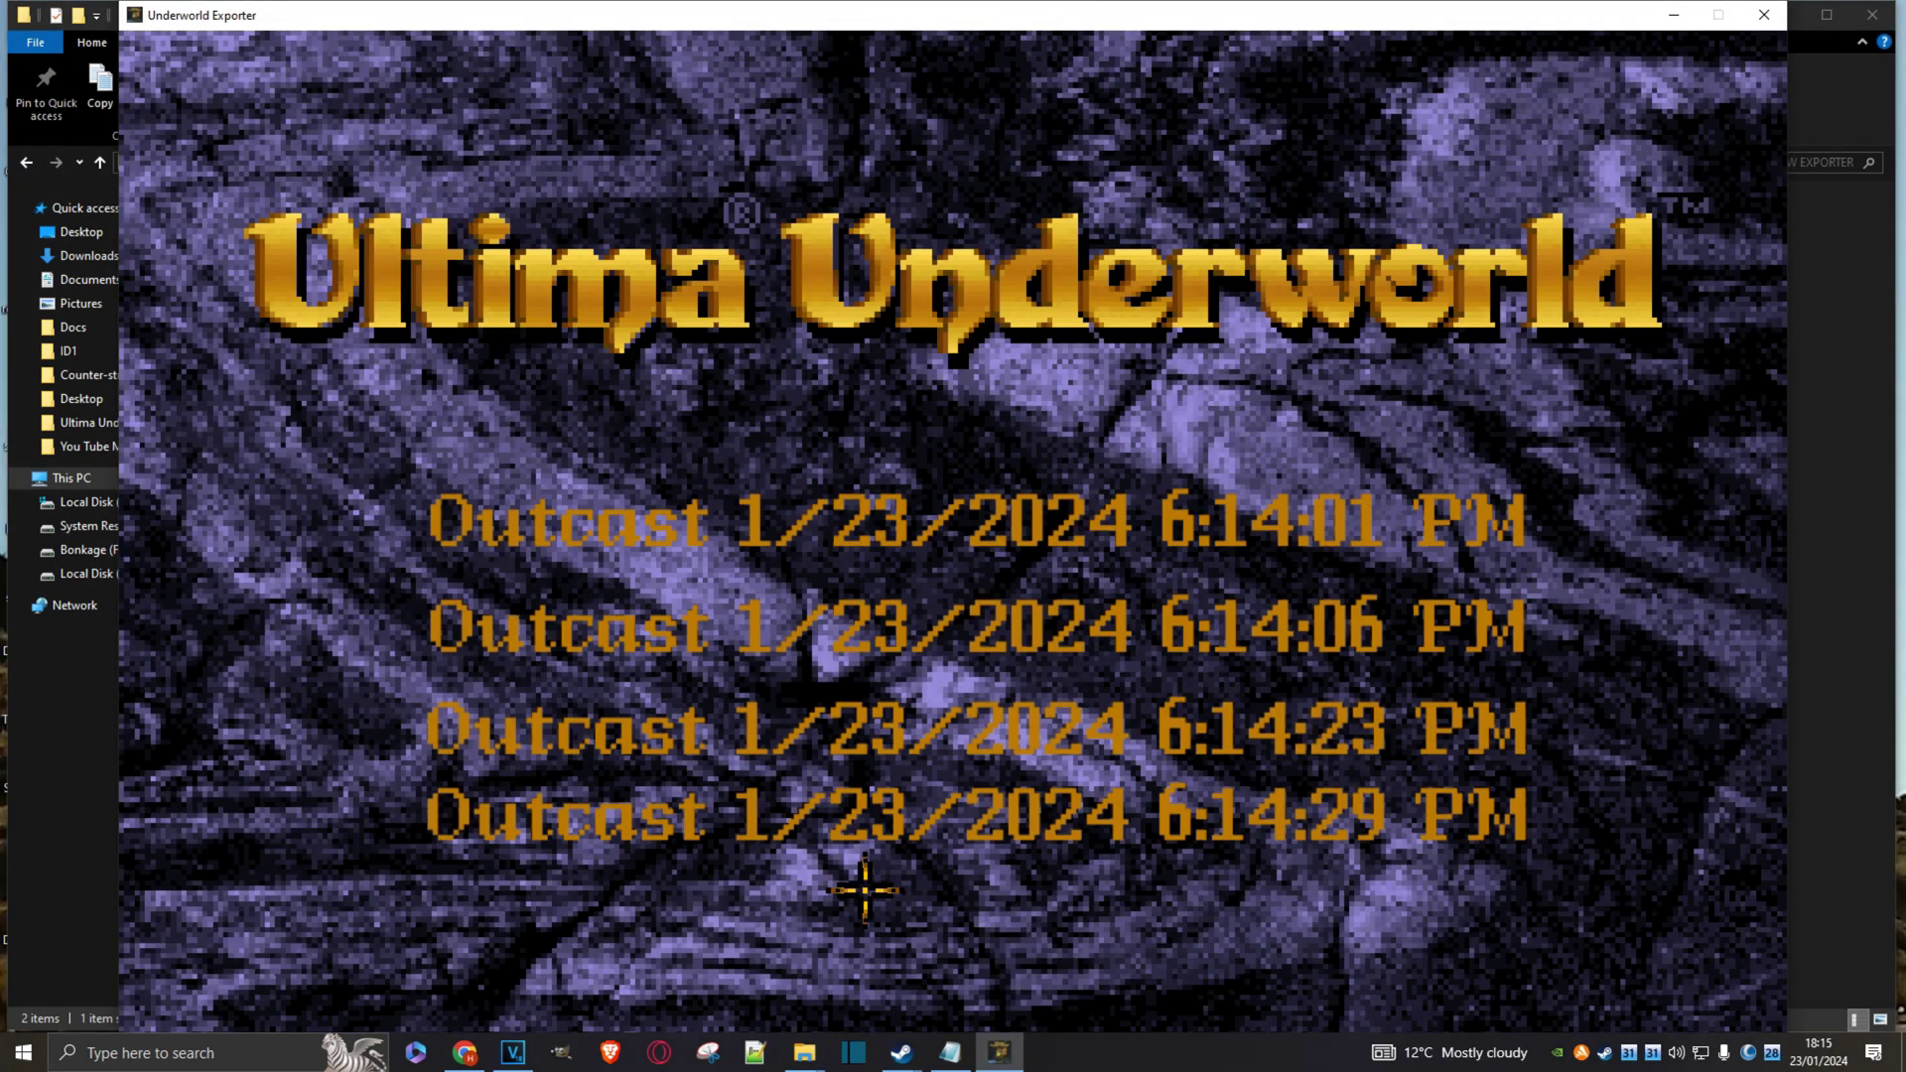
{"action": "left_click", "coordinate": [892, 517]}
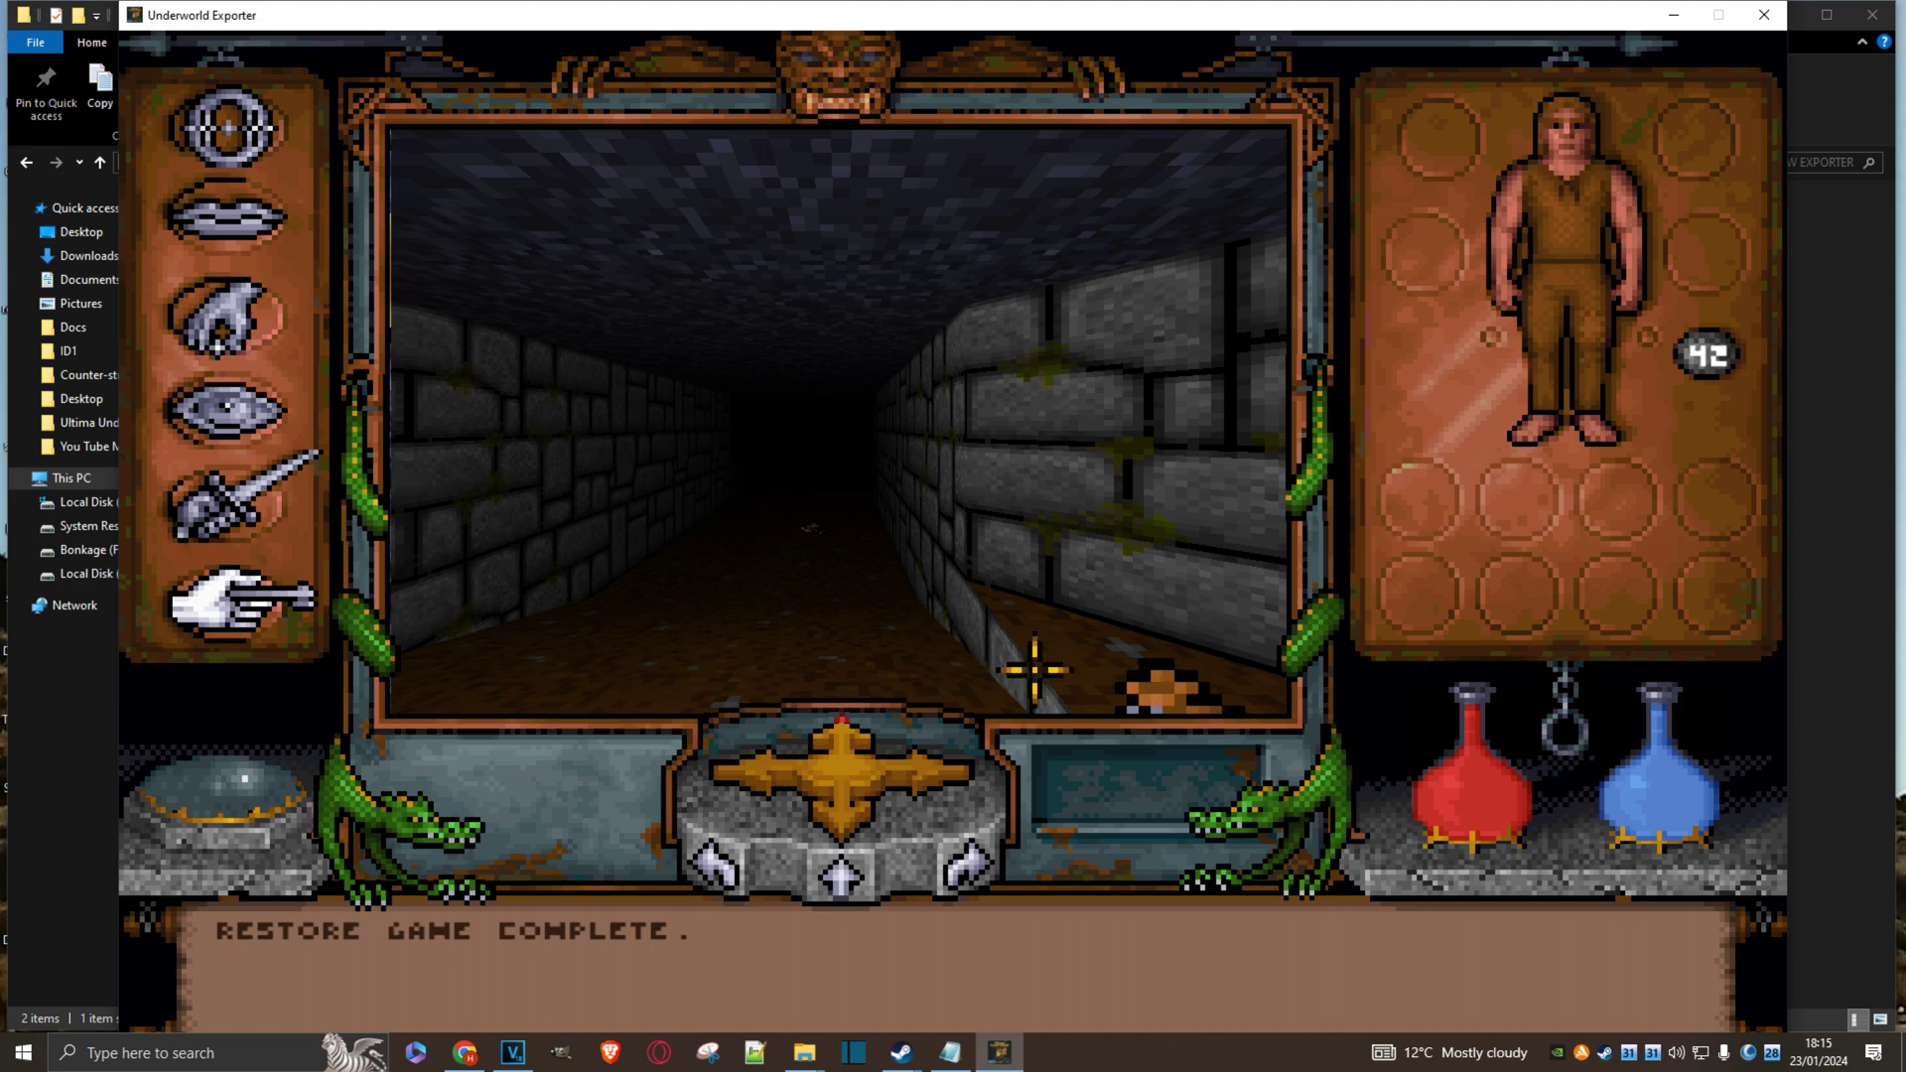